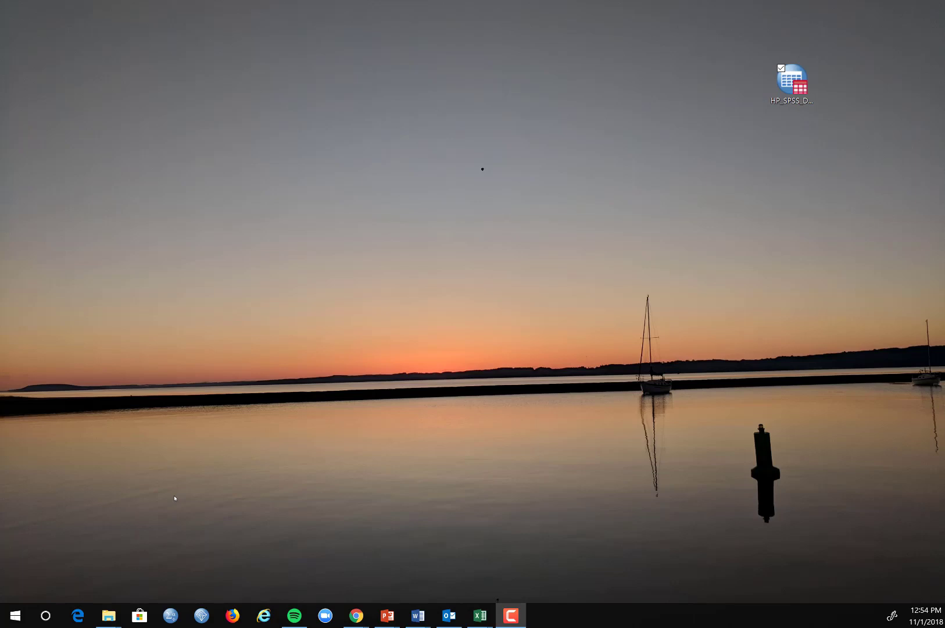
Start IBM SPSS Statistics and maximize the empty Data Editor window.
click(175, 623)
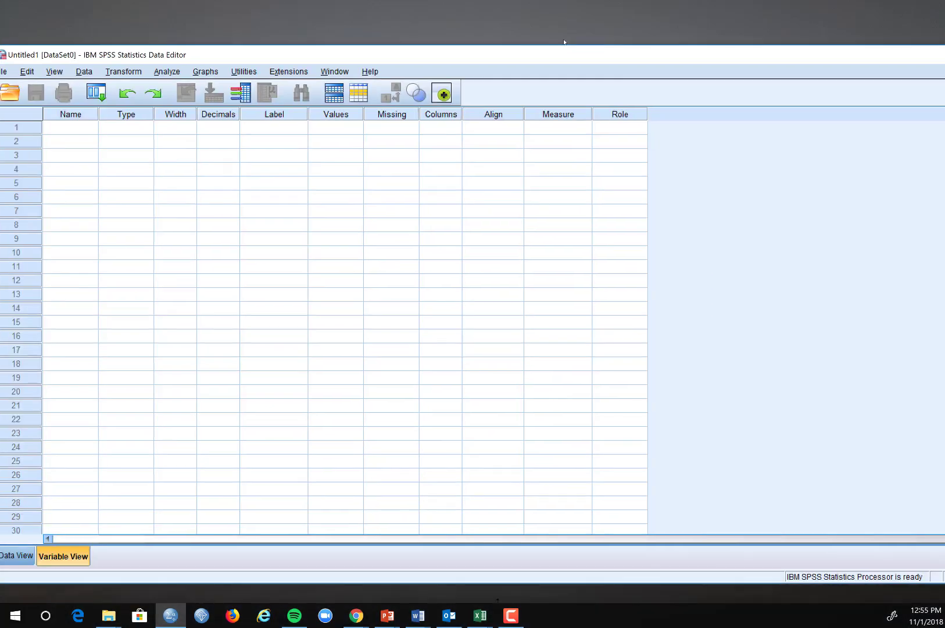
drag(564, 42, 440, 59)
click(890, 60)
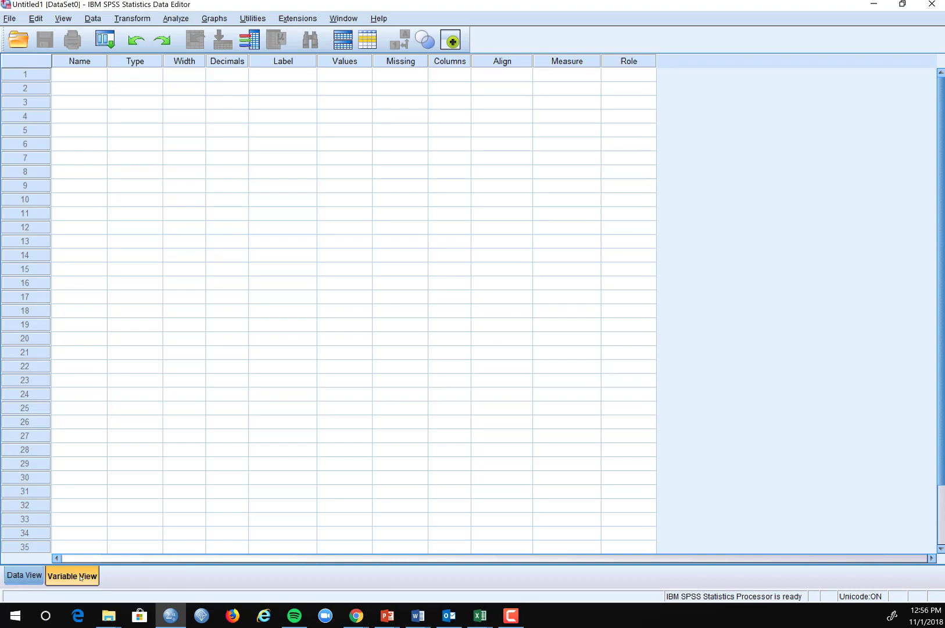
Compare the empty data sheet with the variable definition sheet, ending on the data sheet.
click(23, 577)
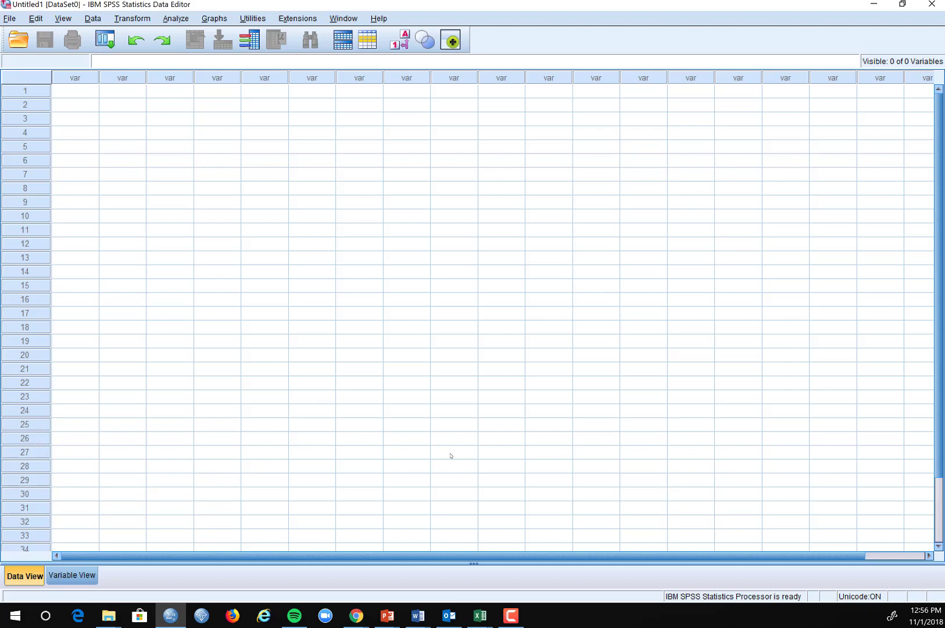
click(72, 575)
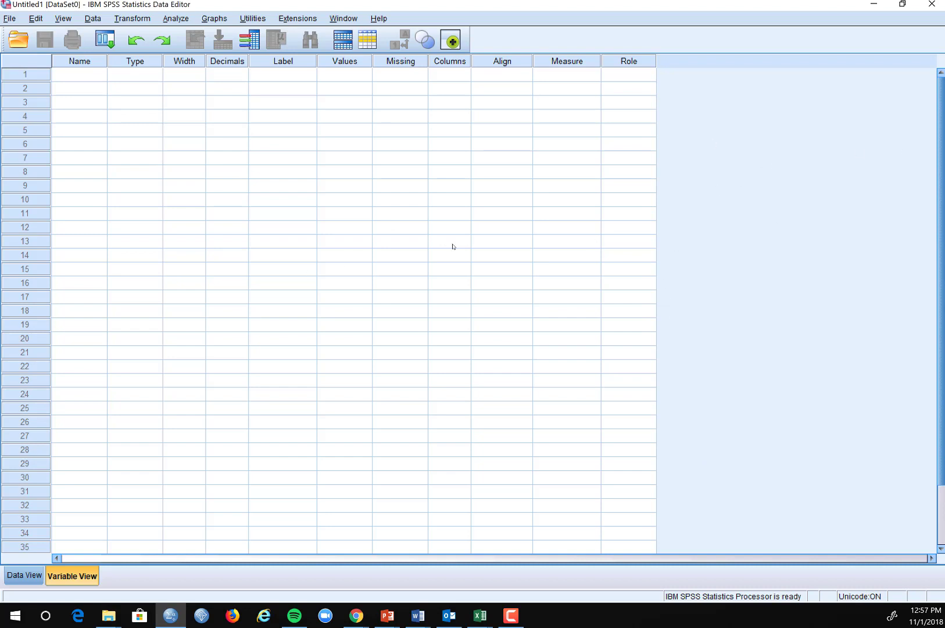
click(25, 576)
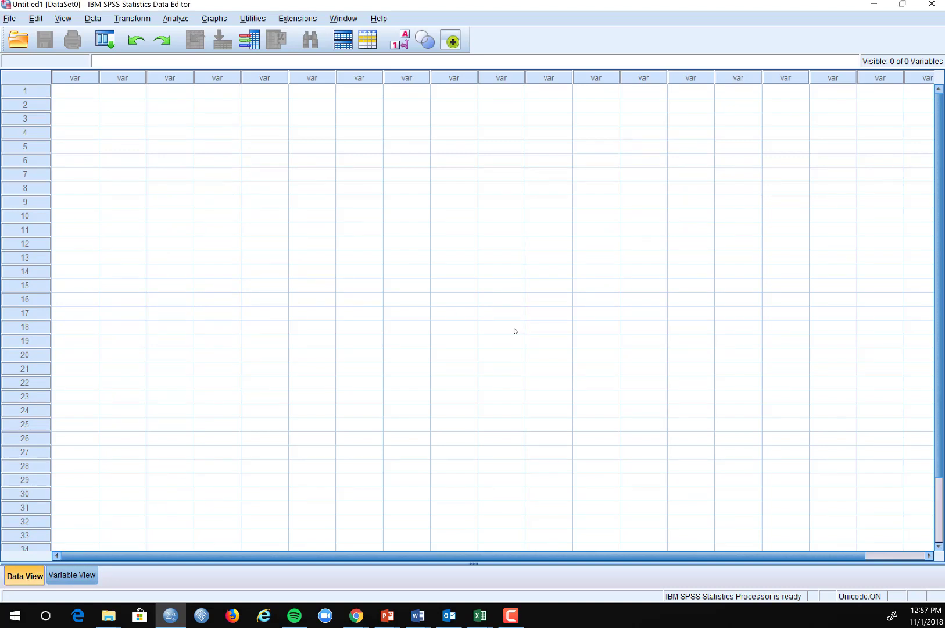
Enter the values 1, 9 and 8 in the first three columns of row 1 in the data sheet.
click(74, 93)
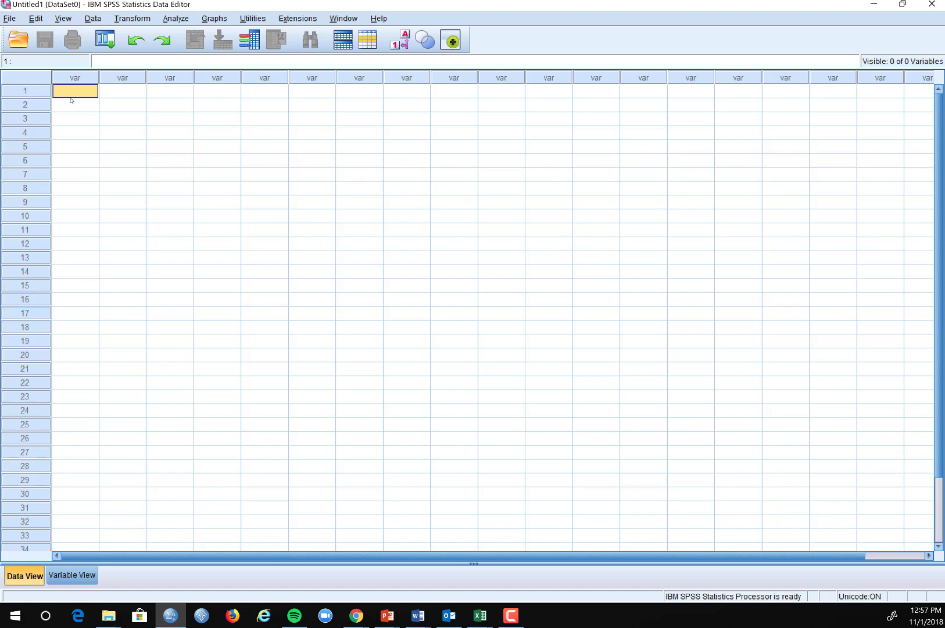
text(1)
click(128, 91)
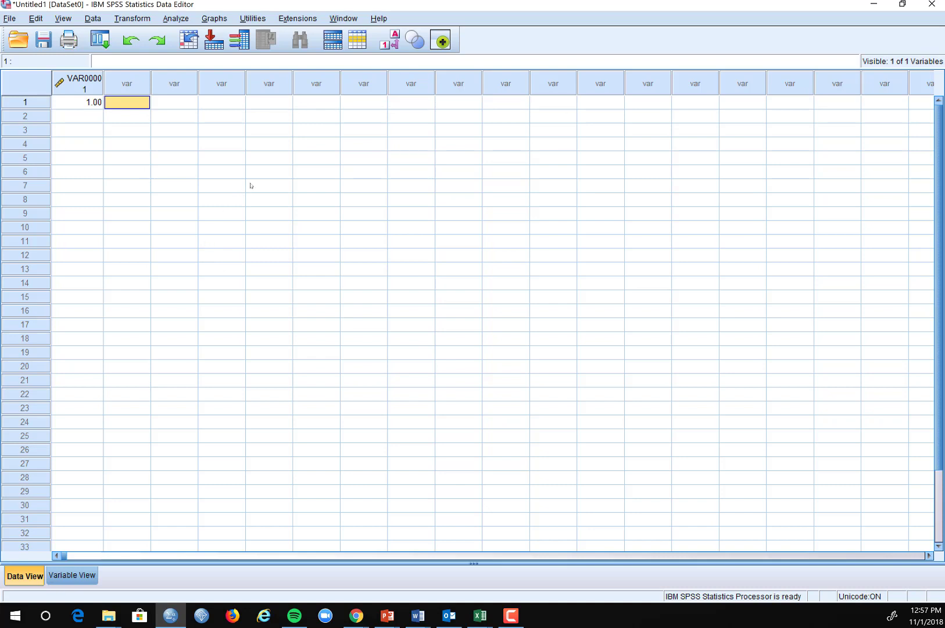
text(9)
click(182, 102)
text(8)
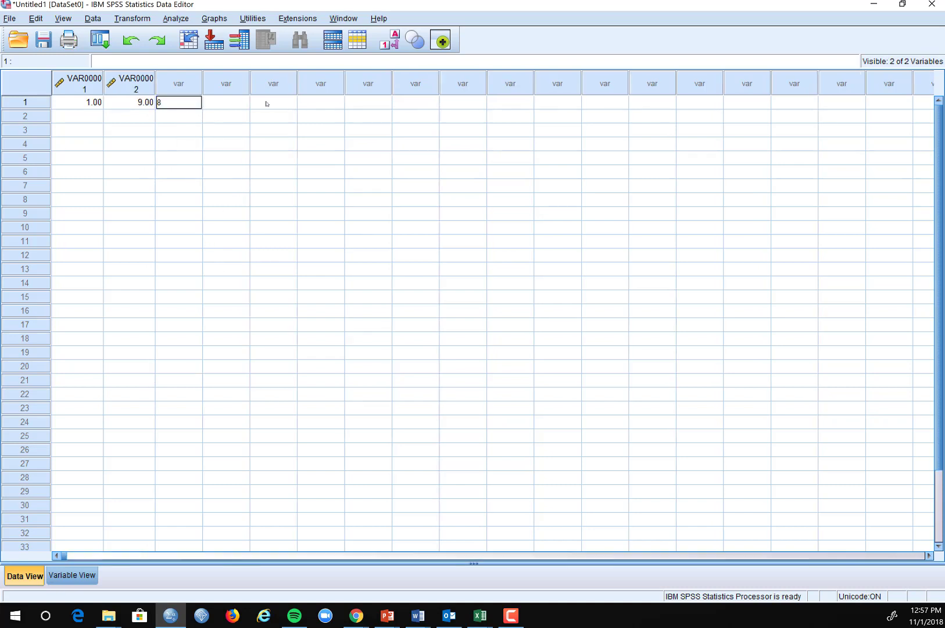
click(239, 104)
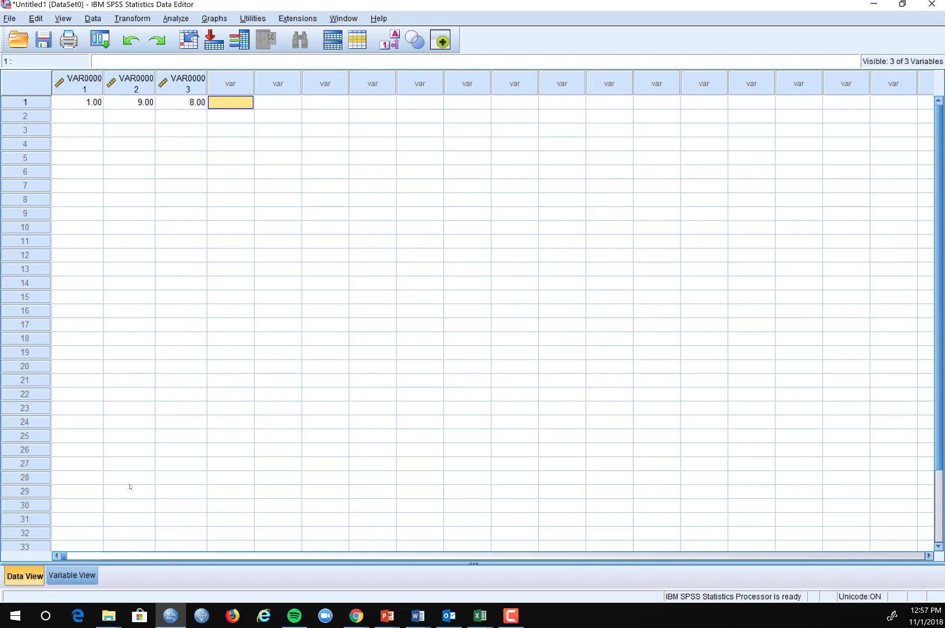
Widen the Name column in the variable definitions and rename the first variable RespondentID.
click(72, 575)
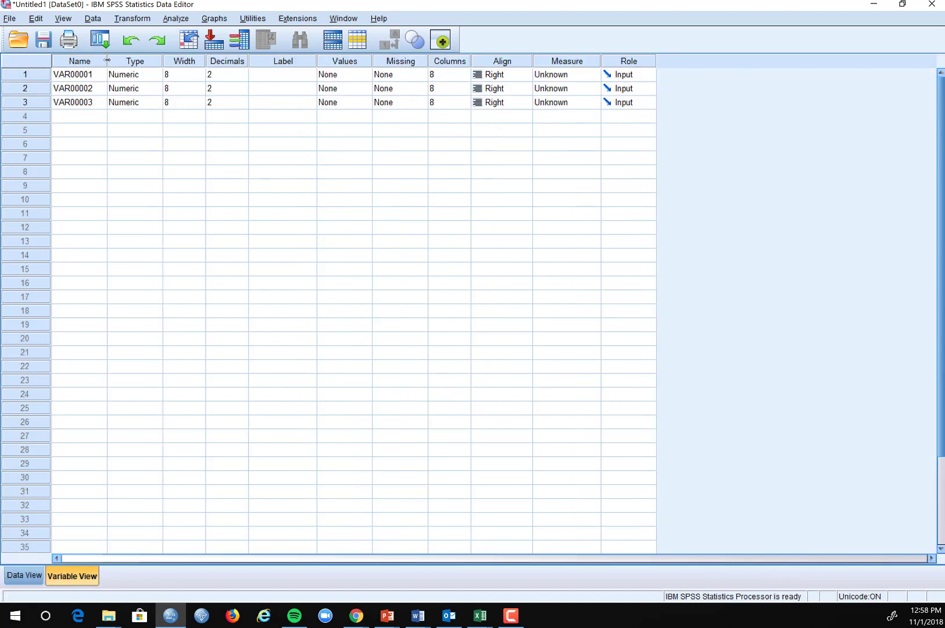
drag(107, 60, 122, 60)
click(98, 78)
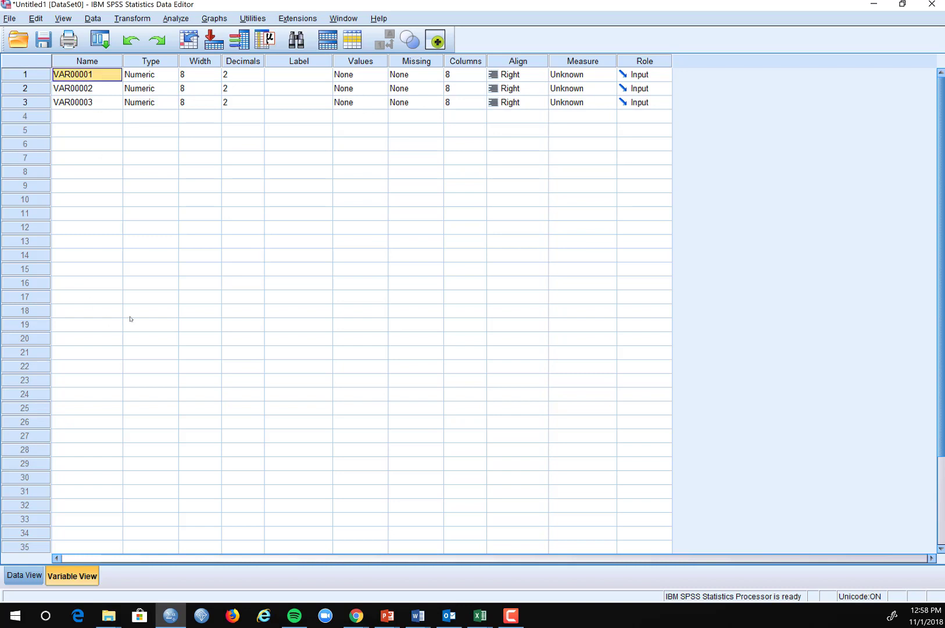
text(R)
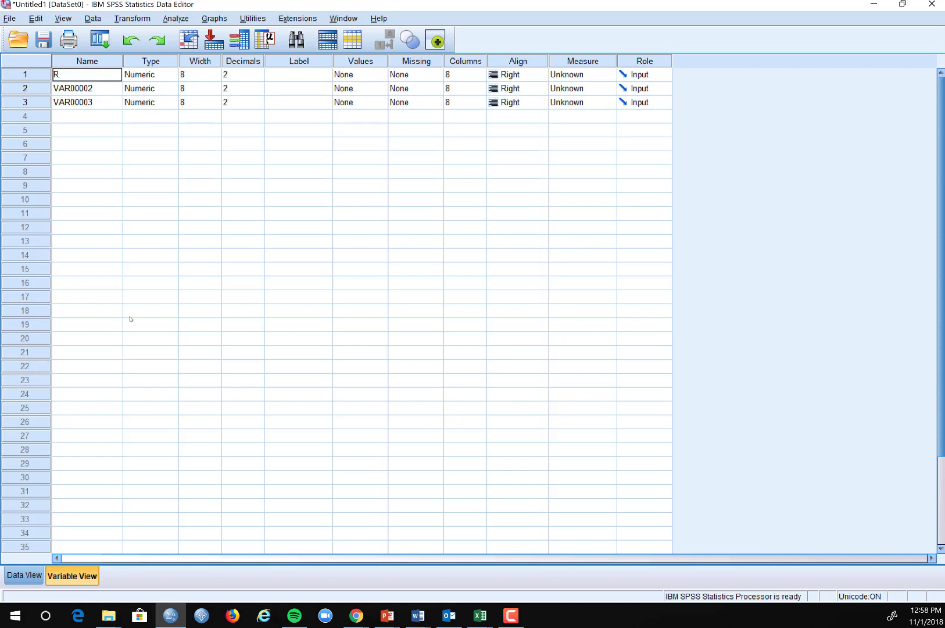
text(espondentID)
Rename the second variable Var1 and the third variable Var2.
click(92, 88)
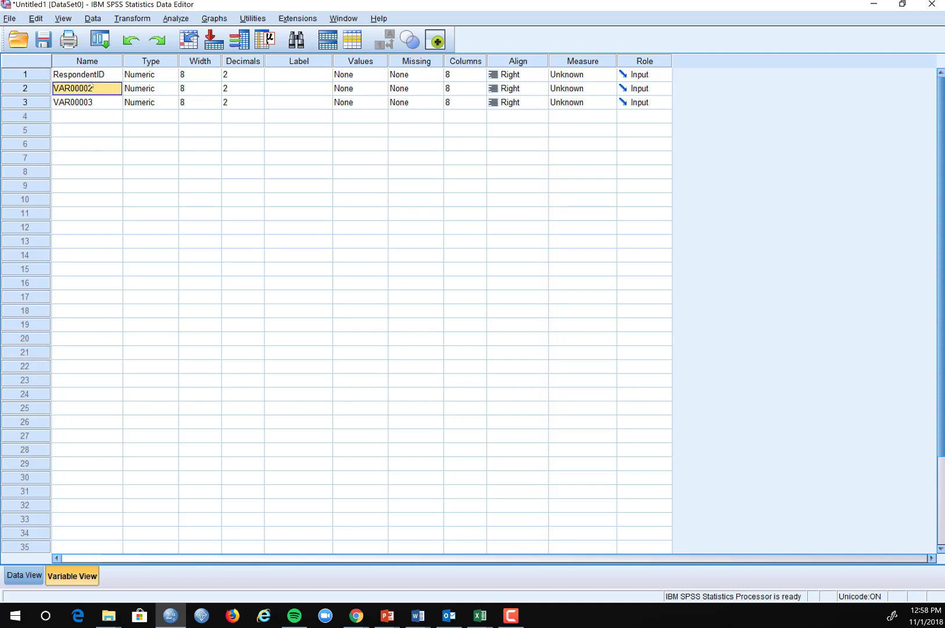
text(Var)
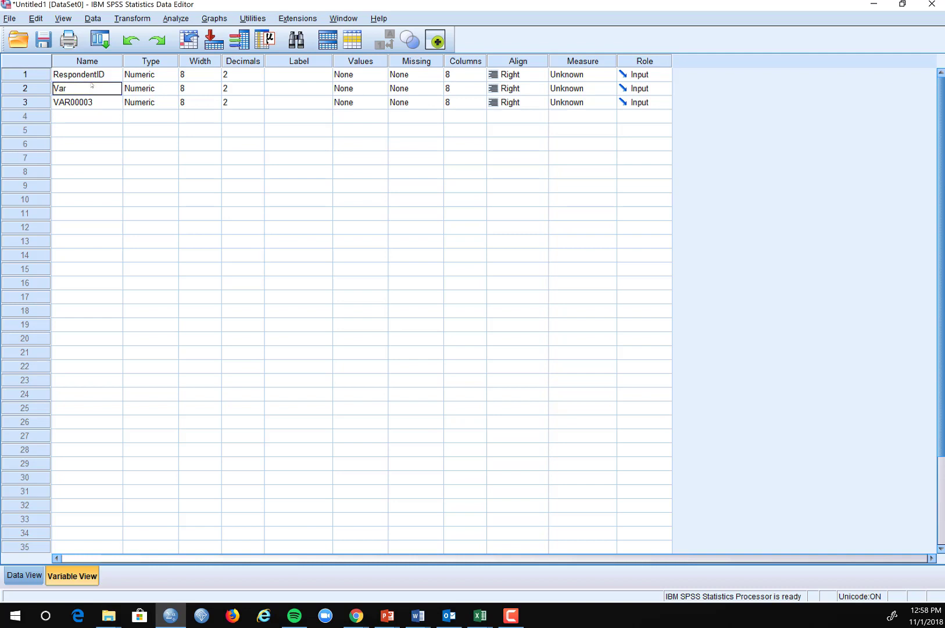
text(1)
click(83, 100)
text(Var2)
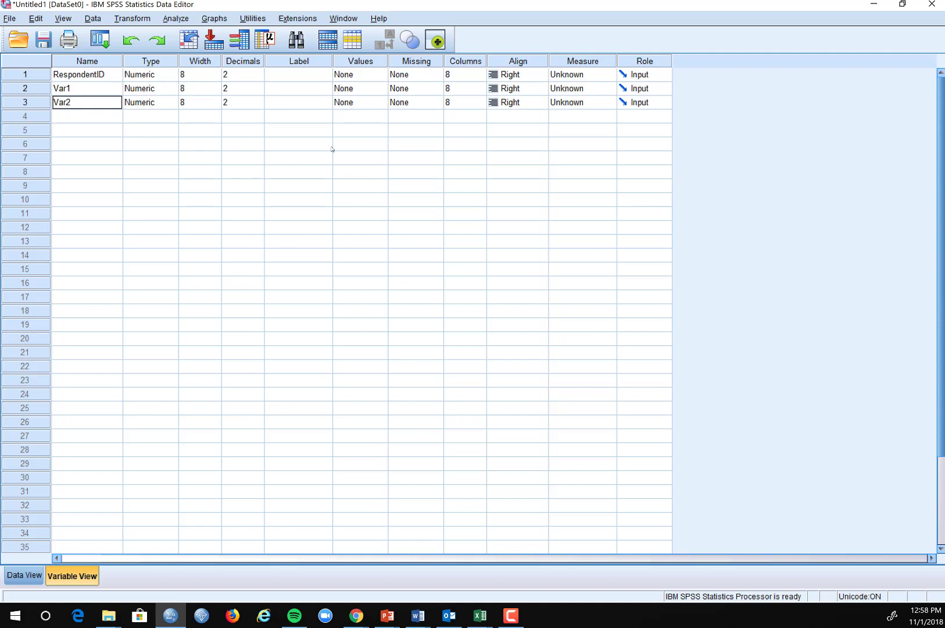
Give the variable Var1 the label Age and return to the data sheet.
click(302, 77)
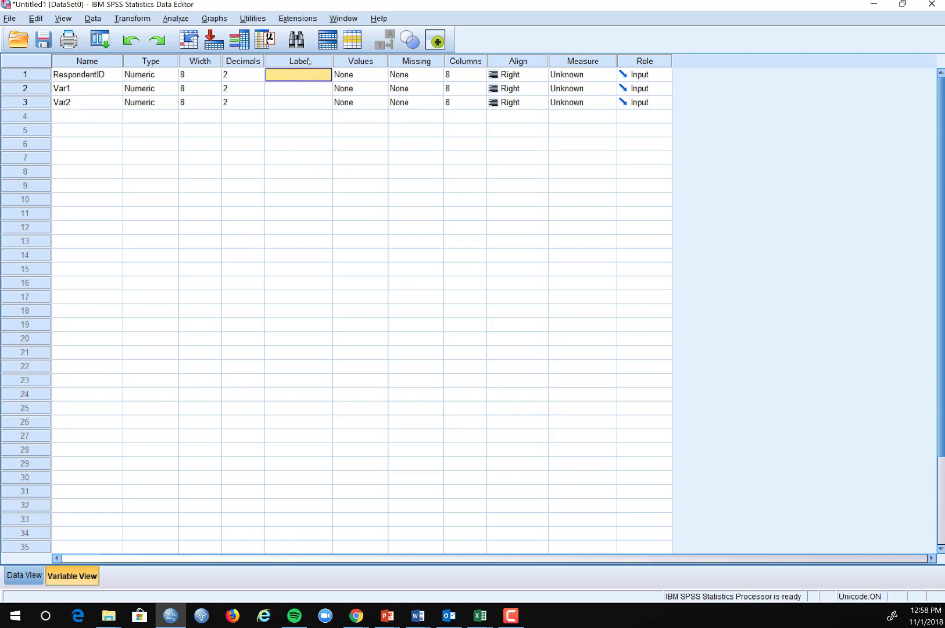
click(284, 90)
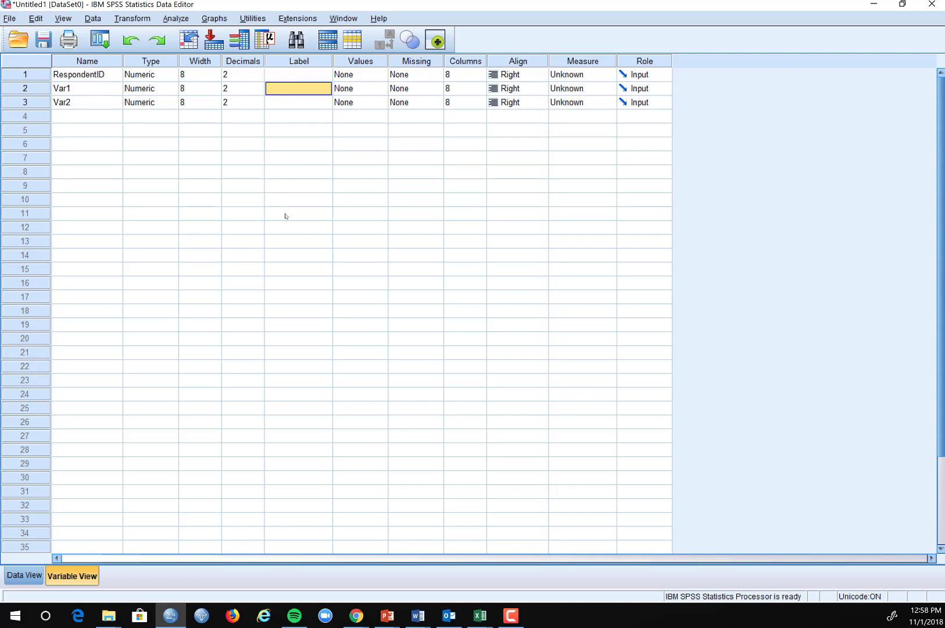
text(Age)
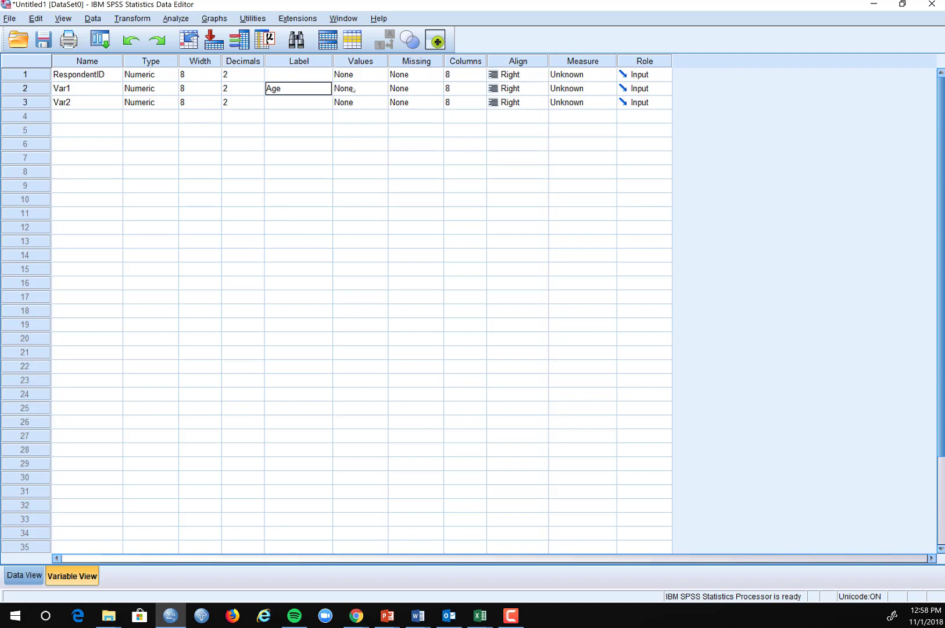
click(23, 575)
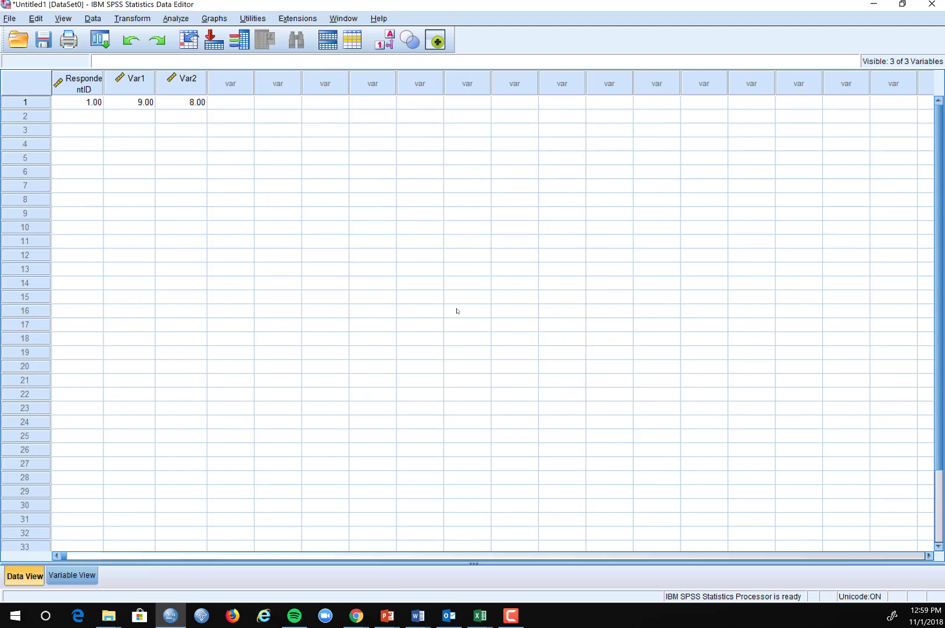
Open the HP_SPSS_Data.sav file from the desktop and maximize its Data Editor window.
drag(828, 4, 586, 68)
click(780, 106)
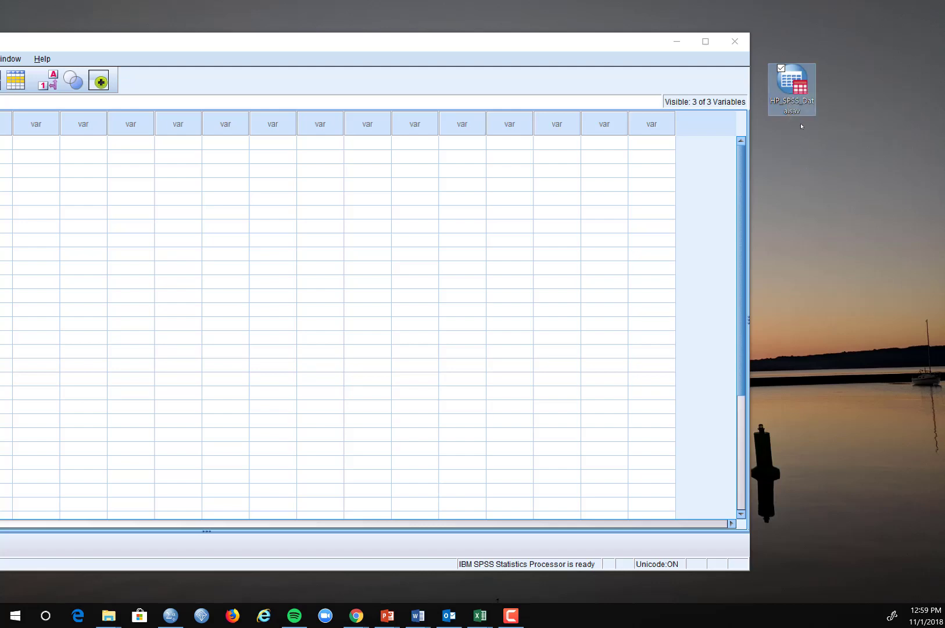
double_click(794, 83)
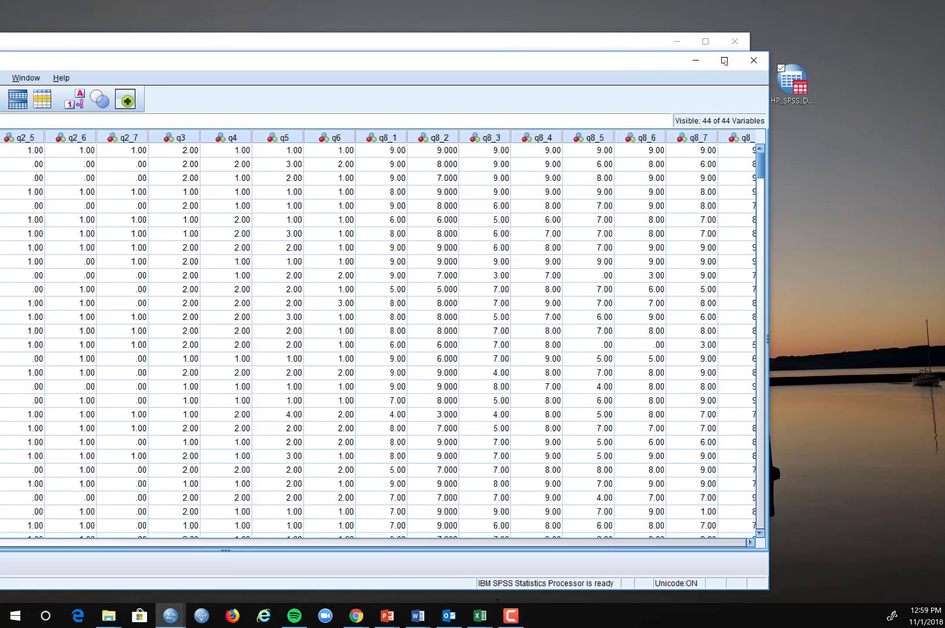
click(724, 60)
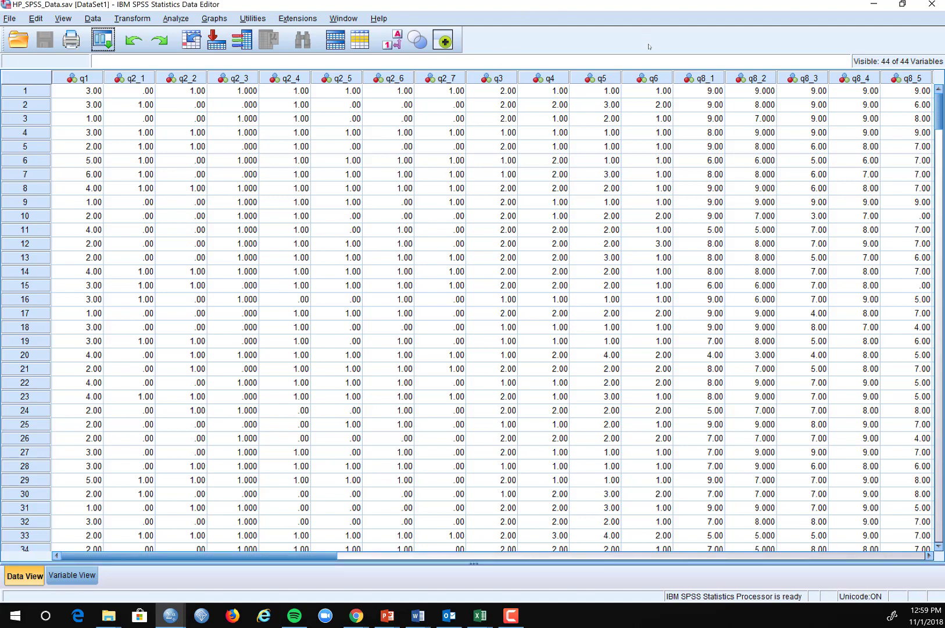
Examine the HP survey responses in the data sheet, reading the question labels of variable columns such as q2_3.
click(61, 578)
click(17, 581)
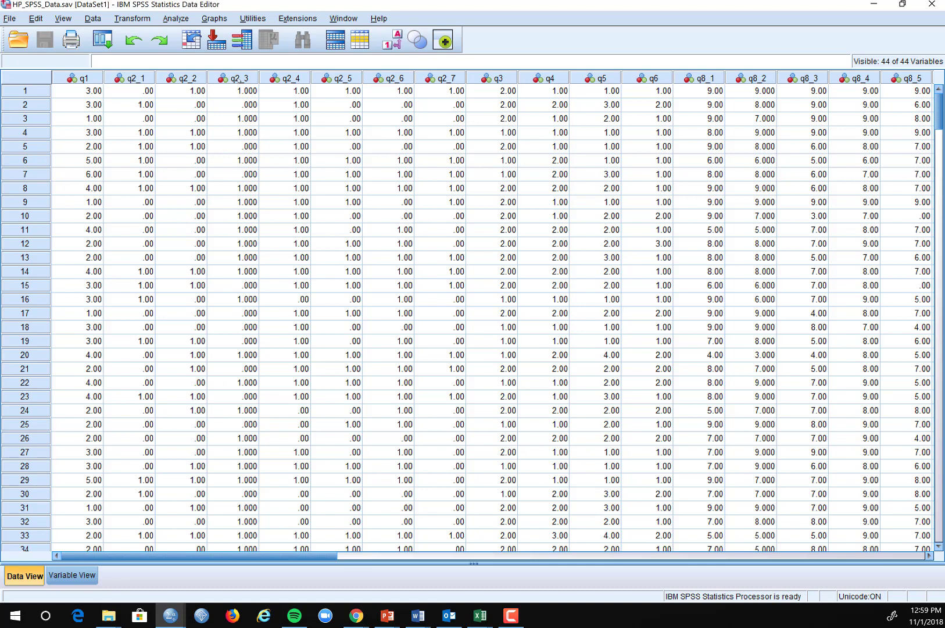
mouse_move(240, 83)
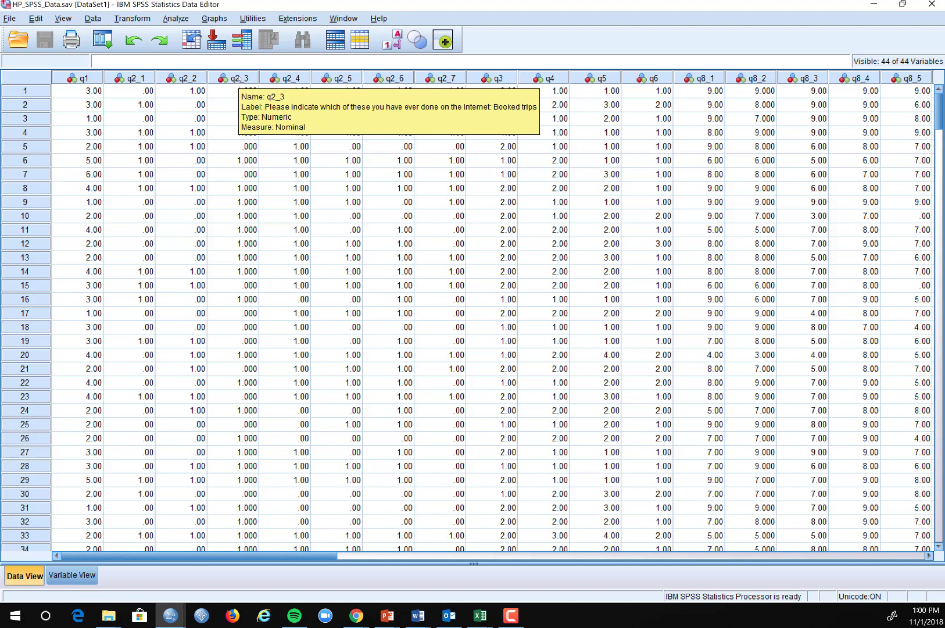
mouse_move(771, 75)
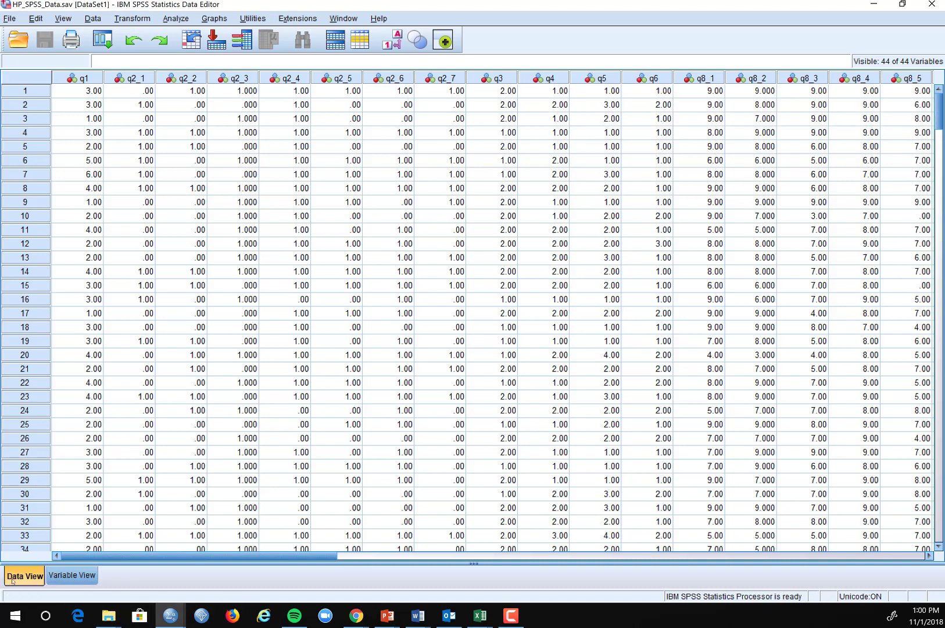
Show the variable definitions of the HP survey data and widen the Name column.
click(80, 574)
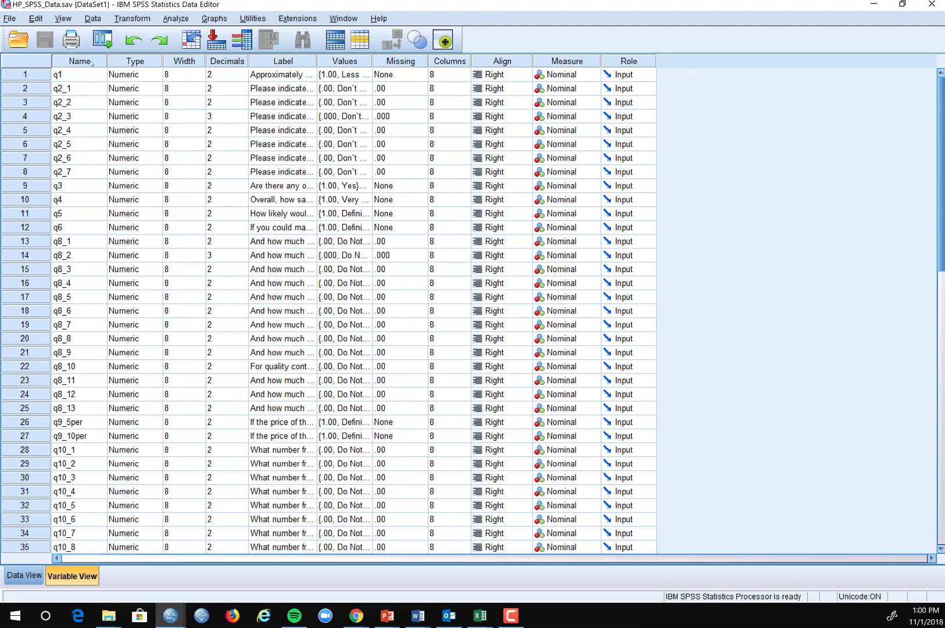
drag(107, 62, 121, 62)
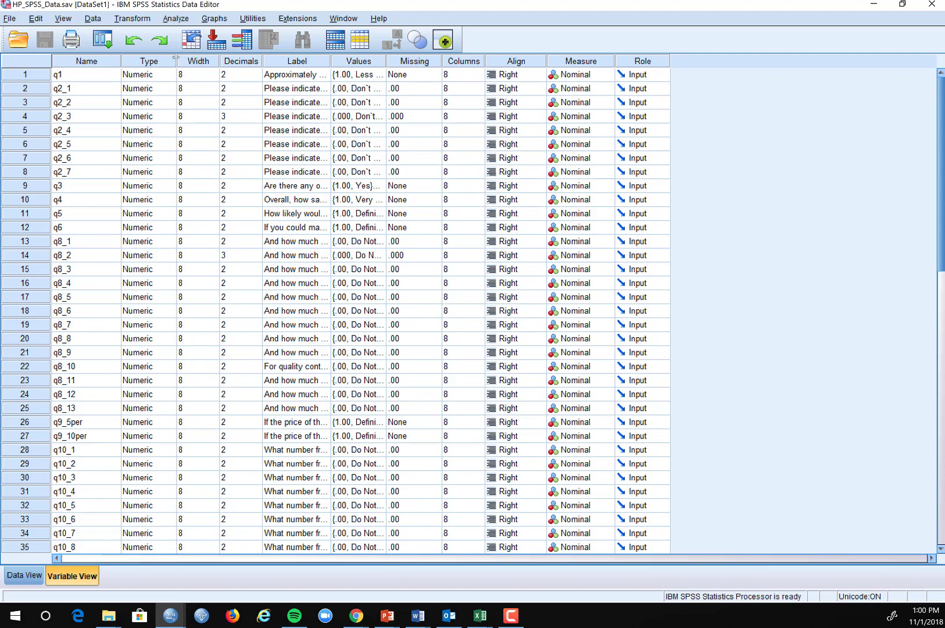
Examine the variable type options for q1, trying String and then Numeric, and cancel without applying a change.
click(171, 75)
click(172, 76)
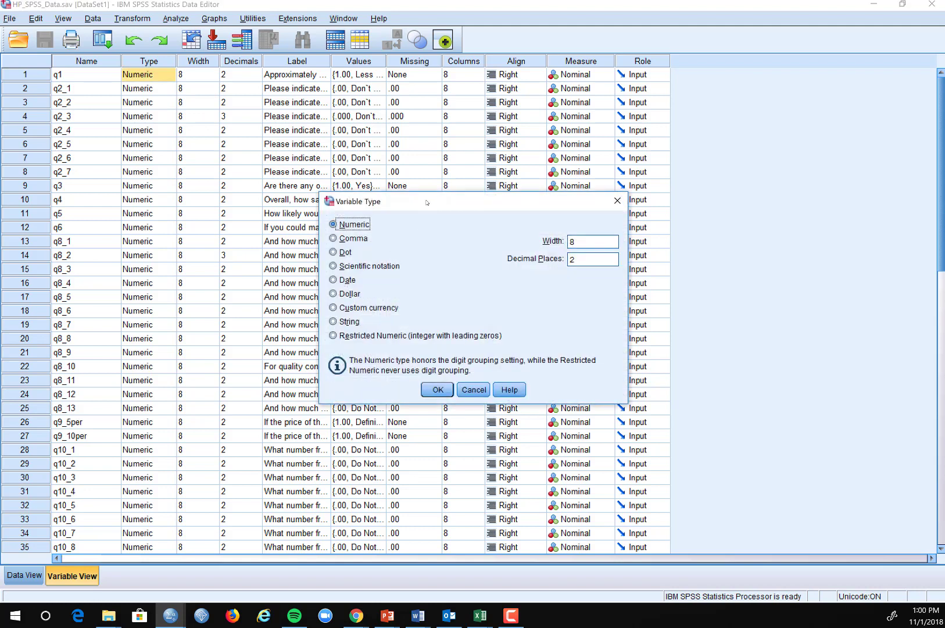
drag(429, 201, 401, 140)
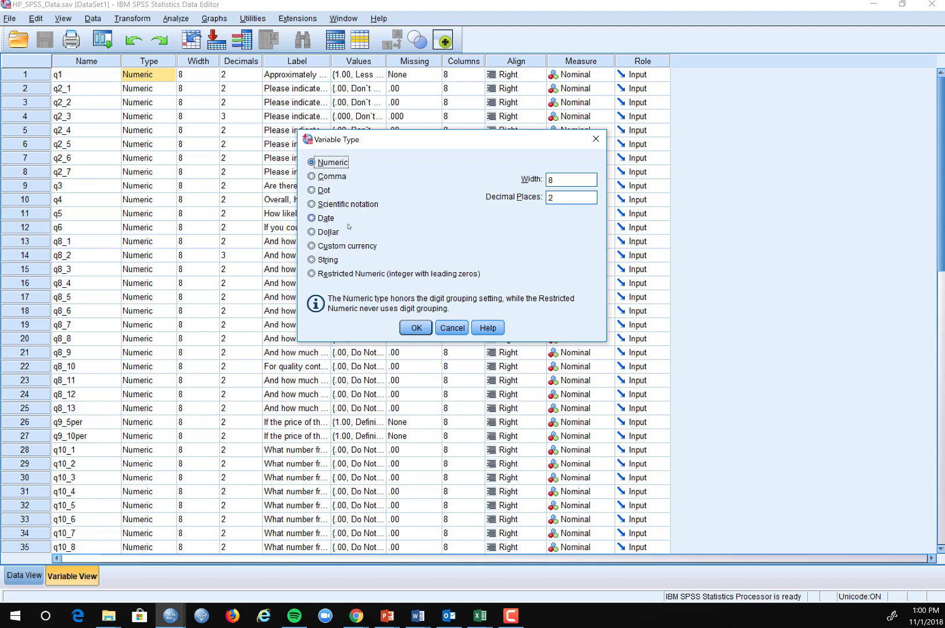
click(312, 261)
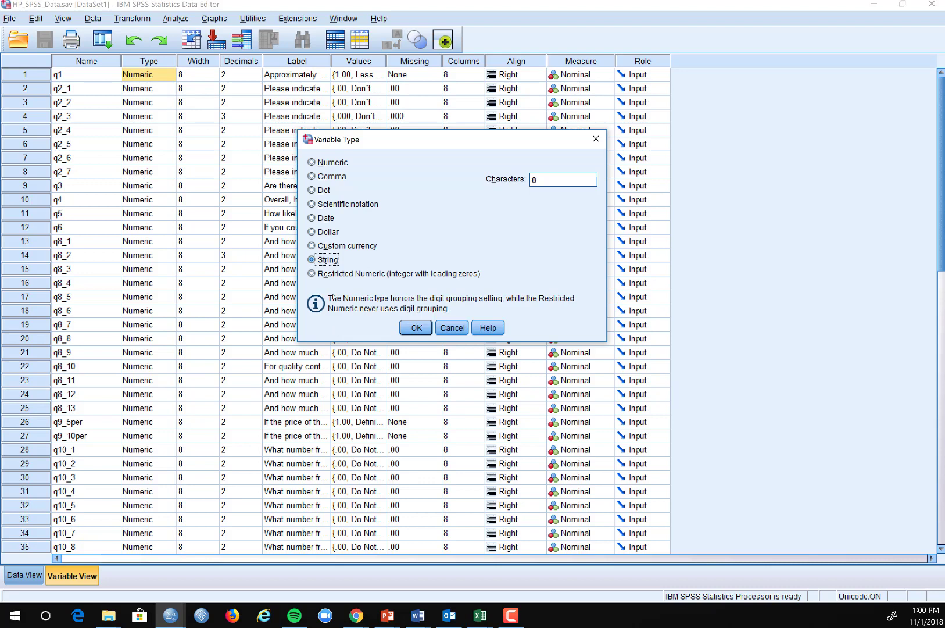
click(323, 163)
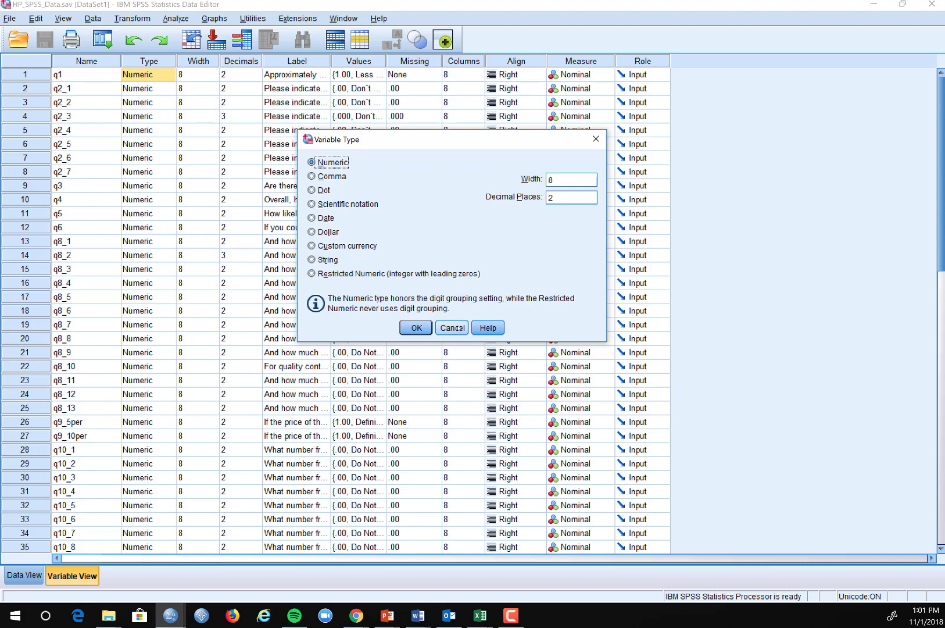
click(452, 328)
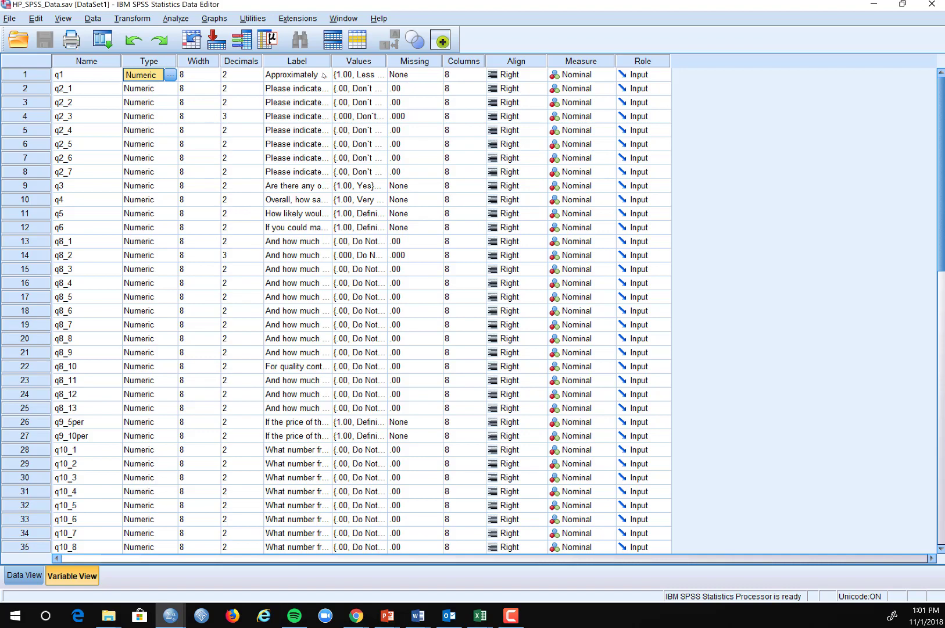
Widen the Label and Values columns so the question wording and value labels can be read.
drag(332, 61, 818, 74)
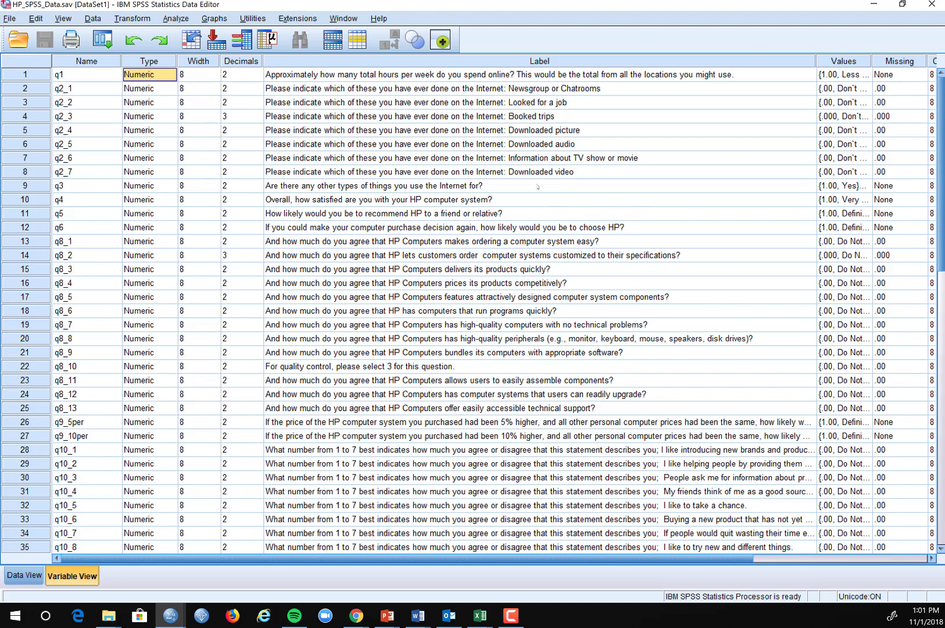
drag(816, 61, 726, 67)
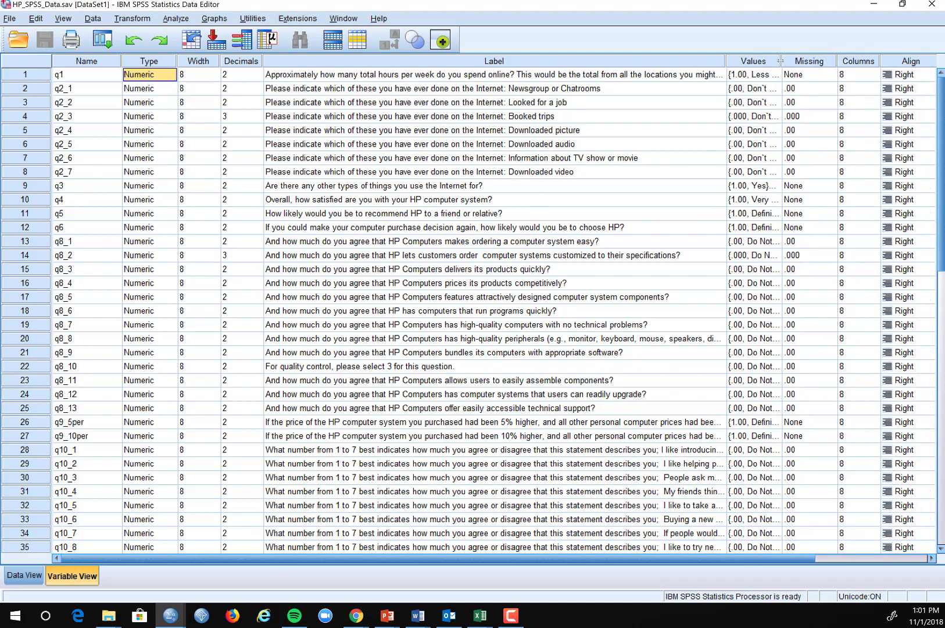
drag(780, 61, 828, 63)
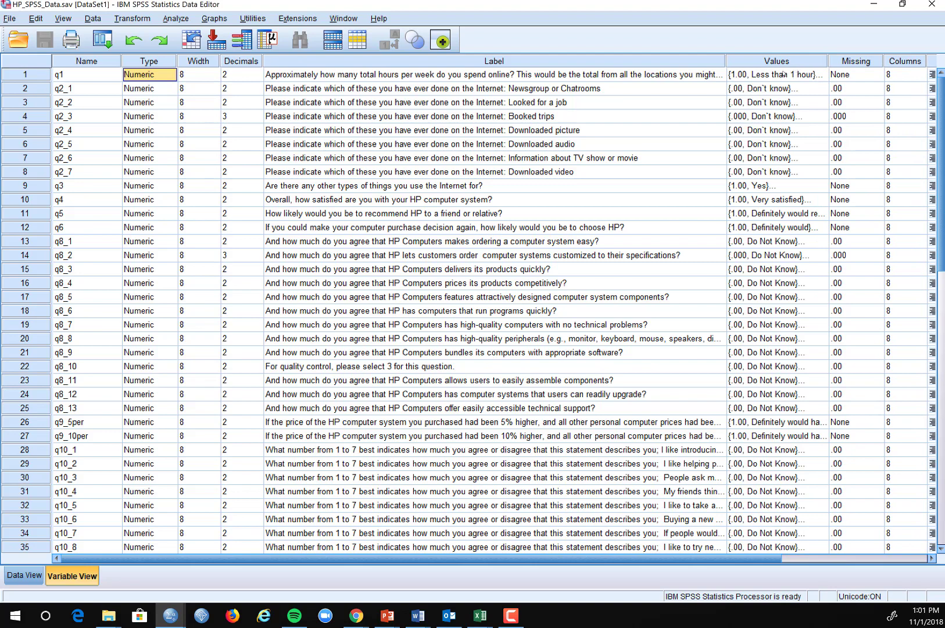
Examine the value labels defined for q1 and close them without making a change.
click(819, 75)
click(819, 76)
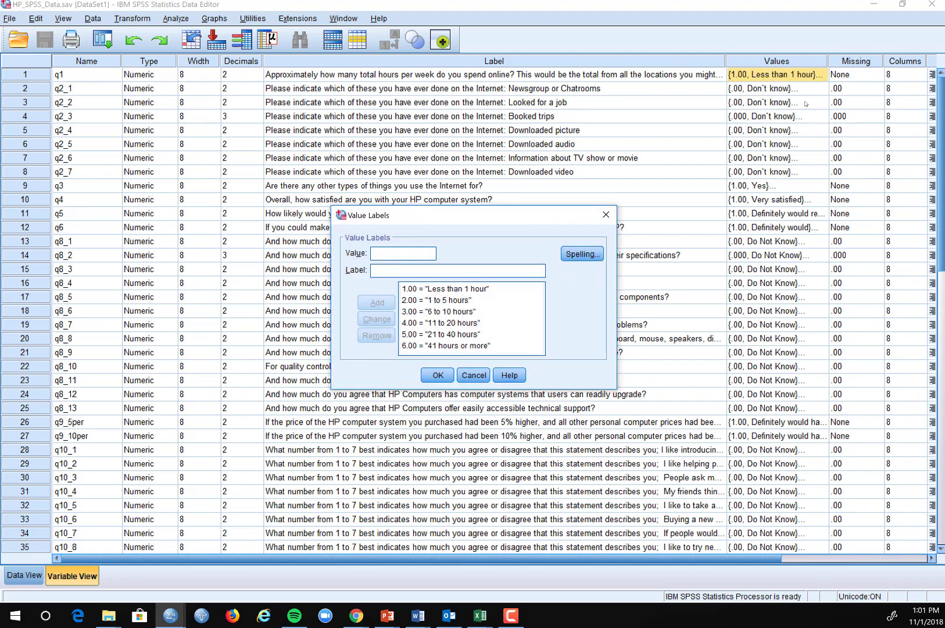
click(613, 213)
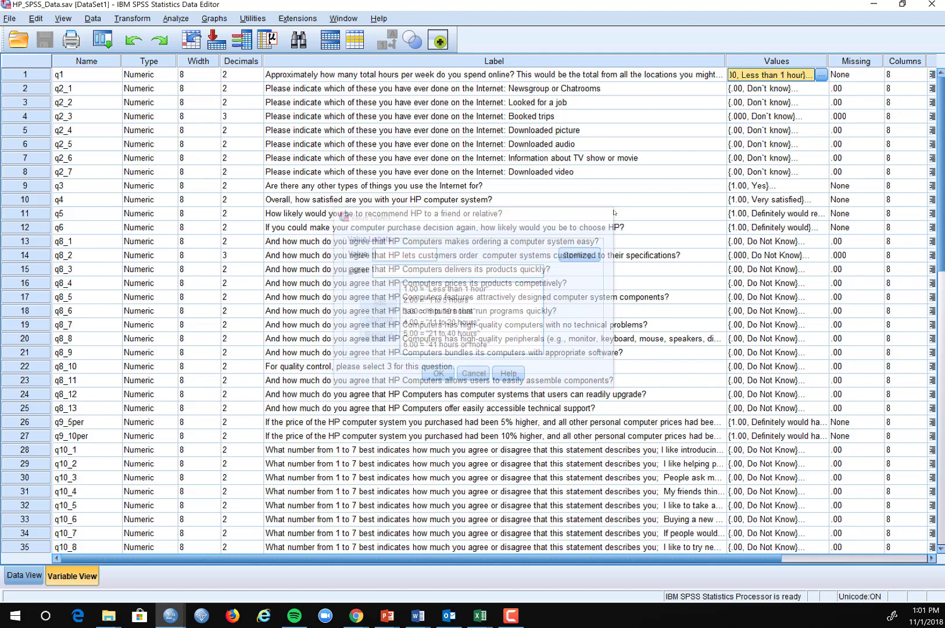
click(820, 74)
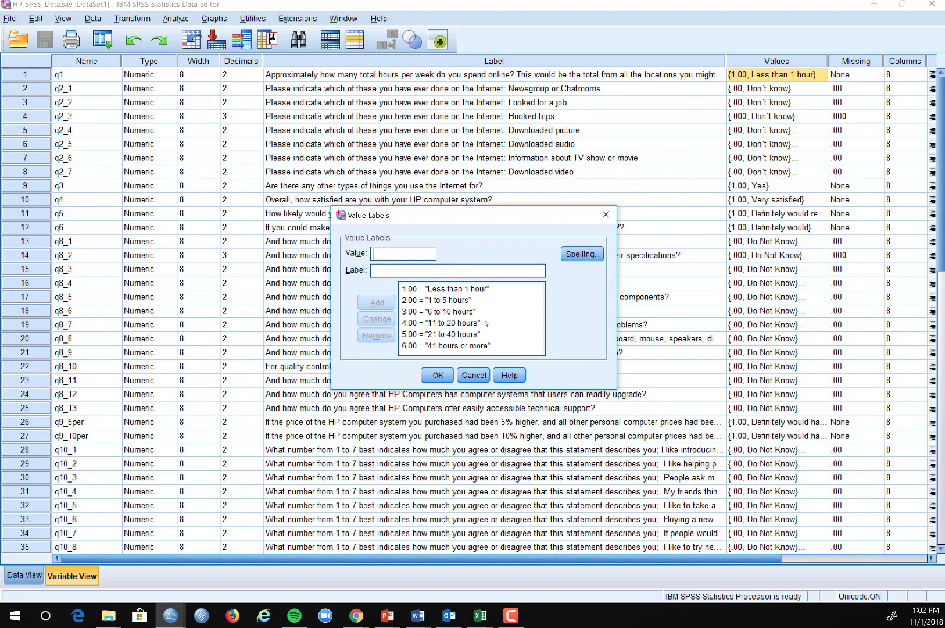
click(474, 376)
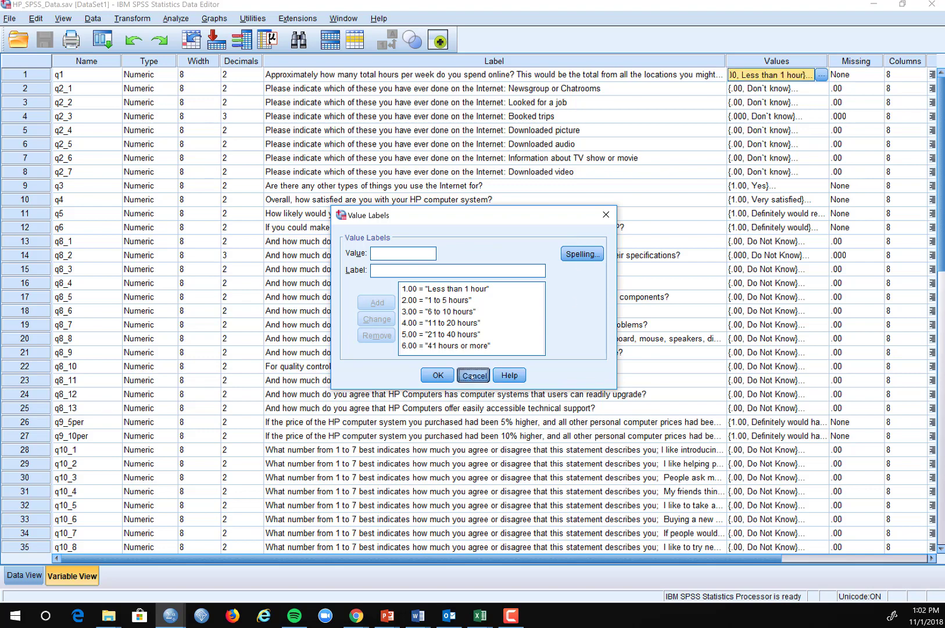
Review the remaining variable definitions down to q14, and inspect the q14 gender responses in the data sheet.
scroll(820, 284, down, 7)
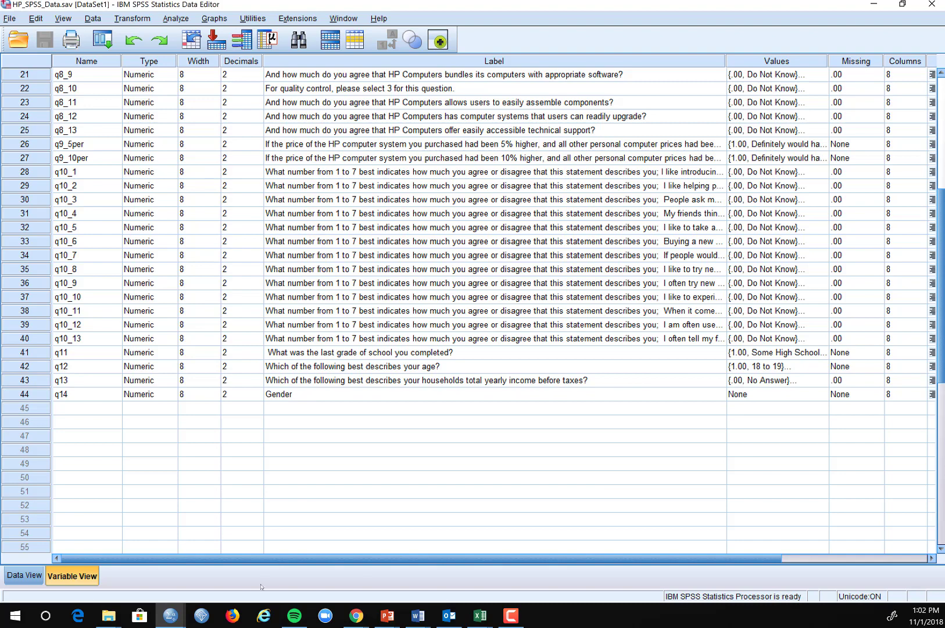
click(23, 575)
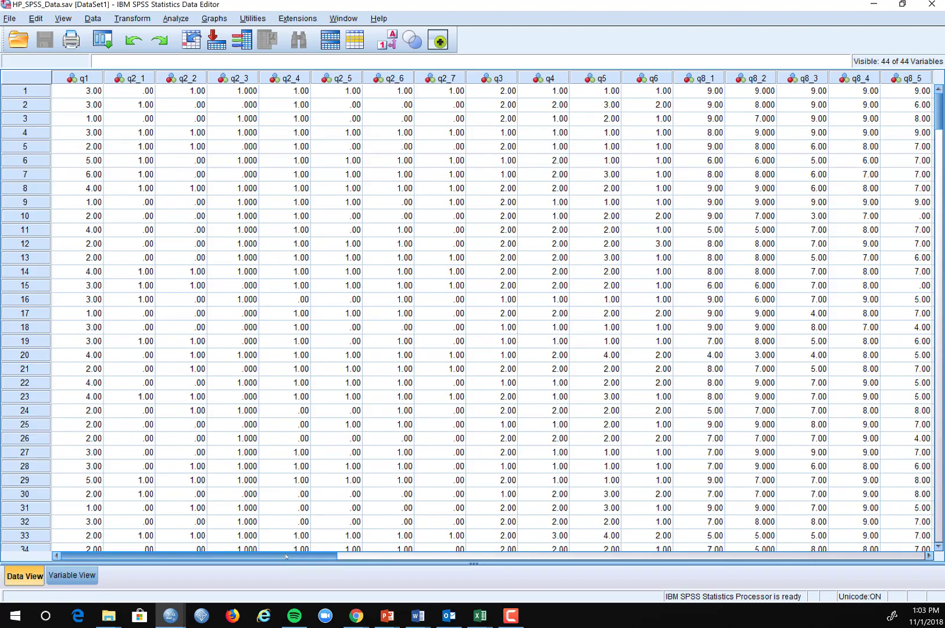
drag(287, 556, 830, 547)
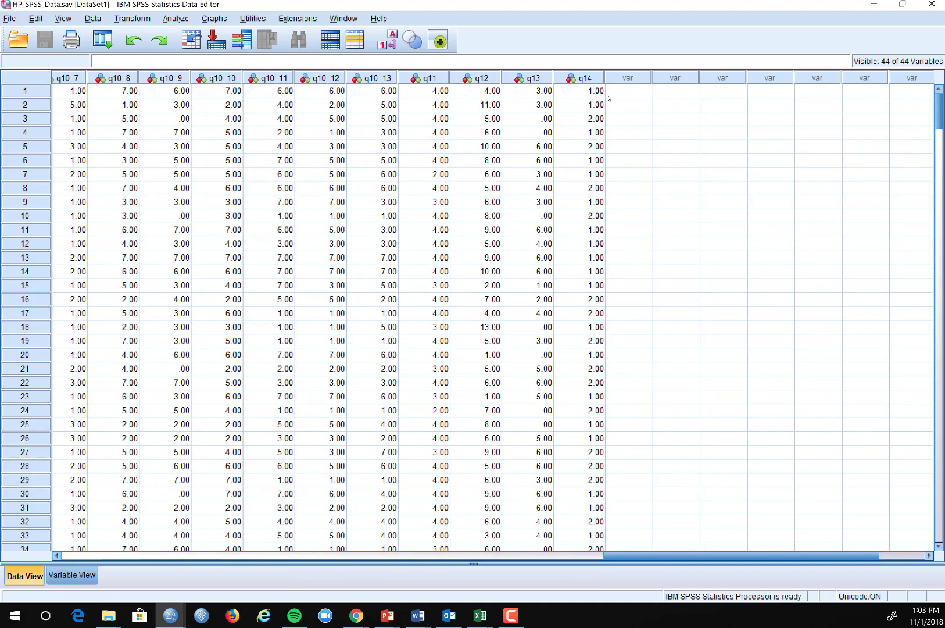
mouse_move(586, 81)
scroll(719, 296, down, 17)
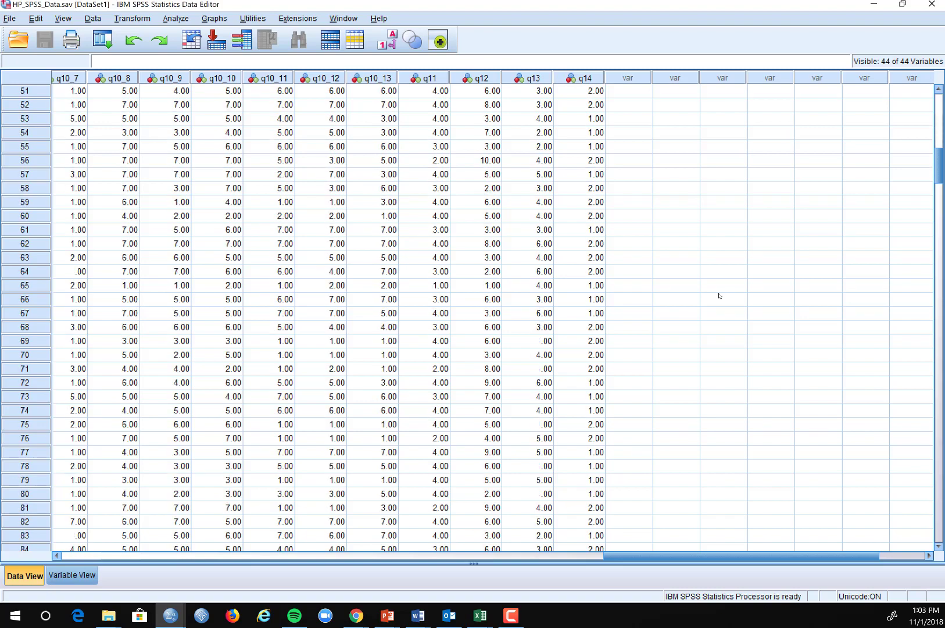
scroll(719, 296, up, 17)
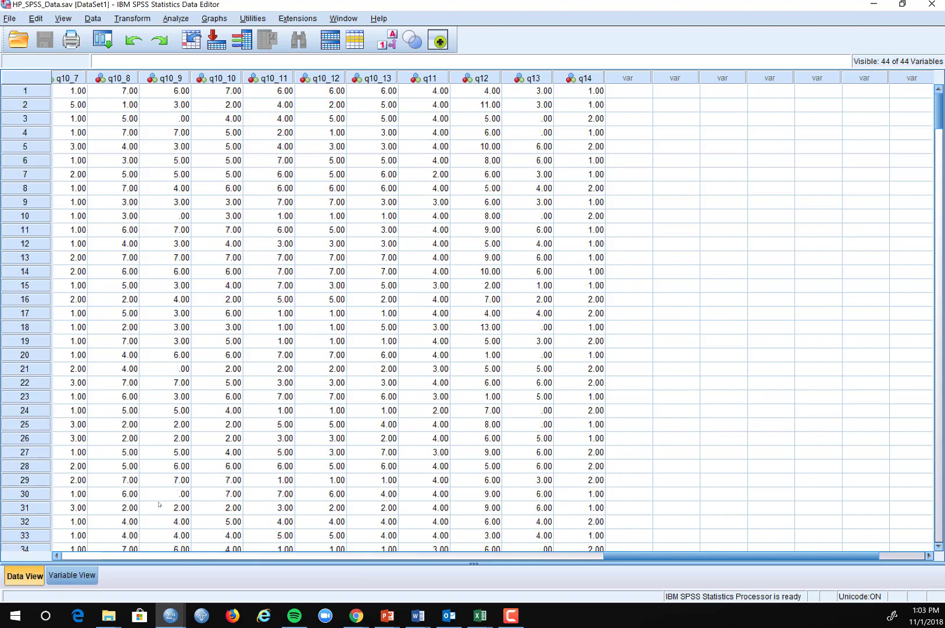
Define the value labels of the gender variable q14 as 1 = Male and 2 = Female.
click(62, 575)
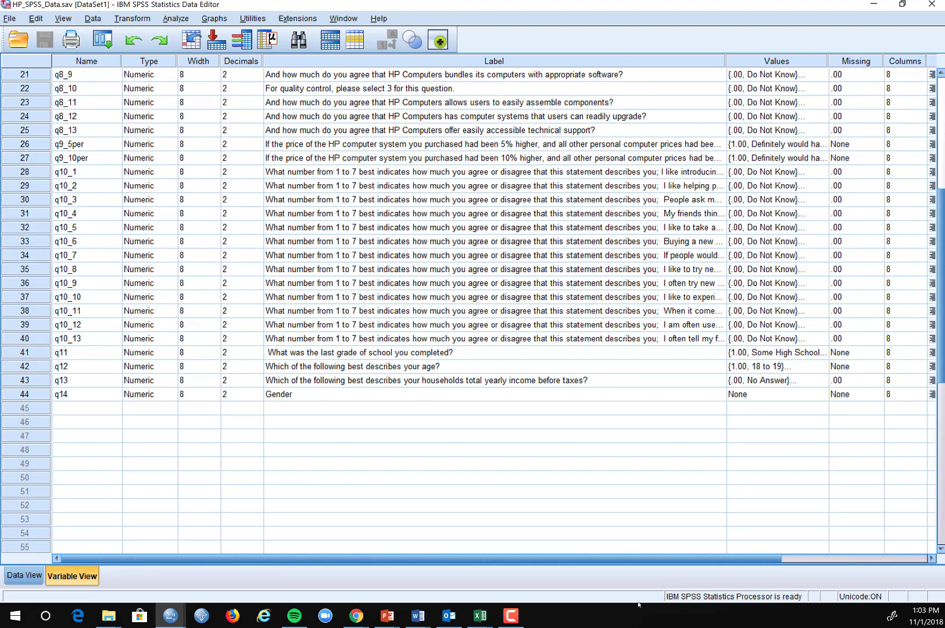
click(790, 395)
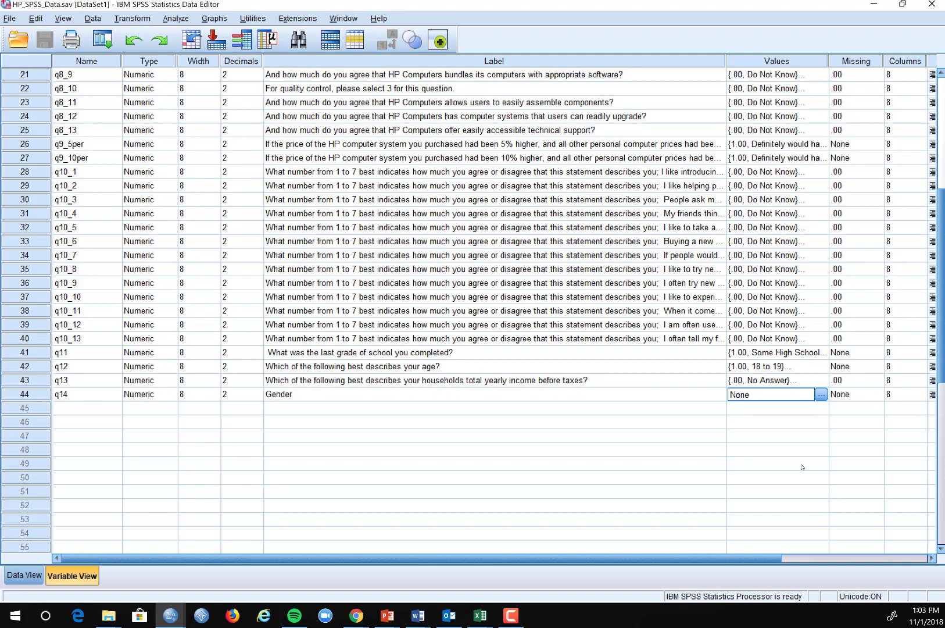
click(821, 395)
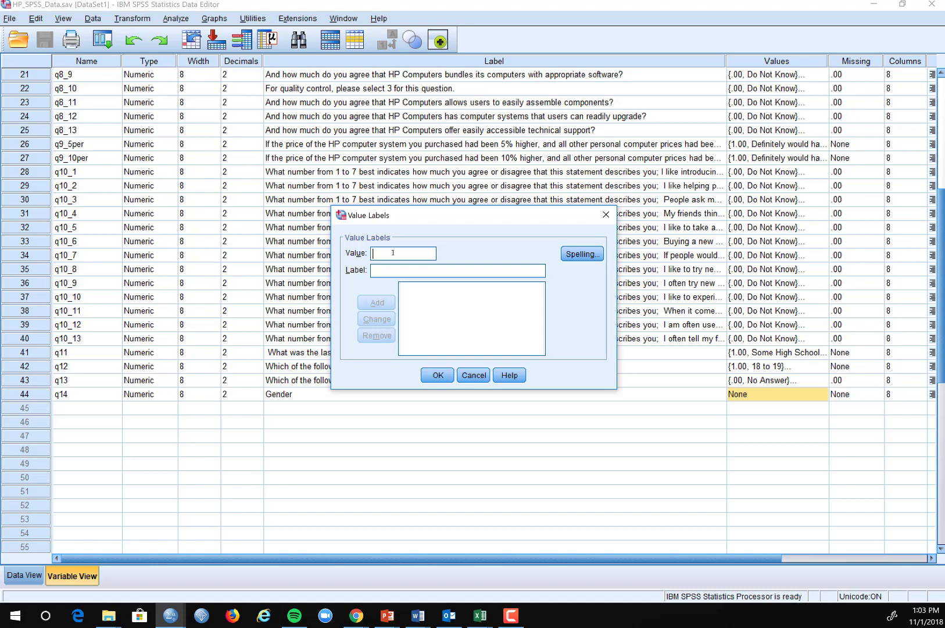
text(1)
click(401, 270)
text(Male)
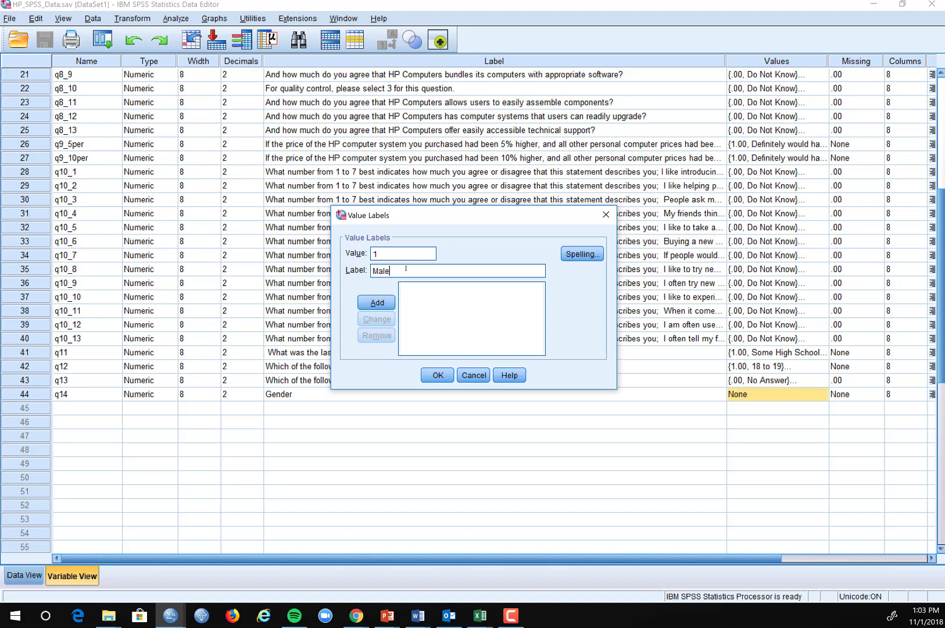
click(378, 302)
text(2)
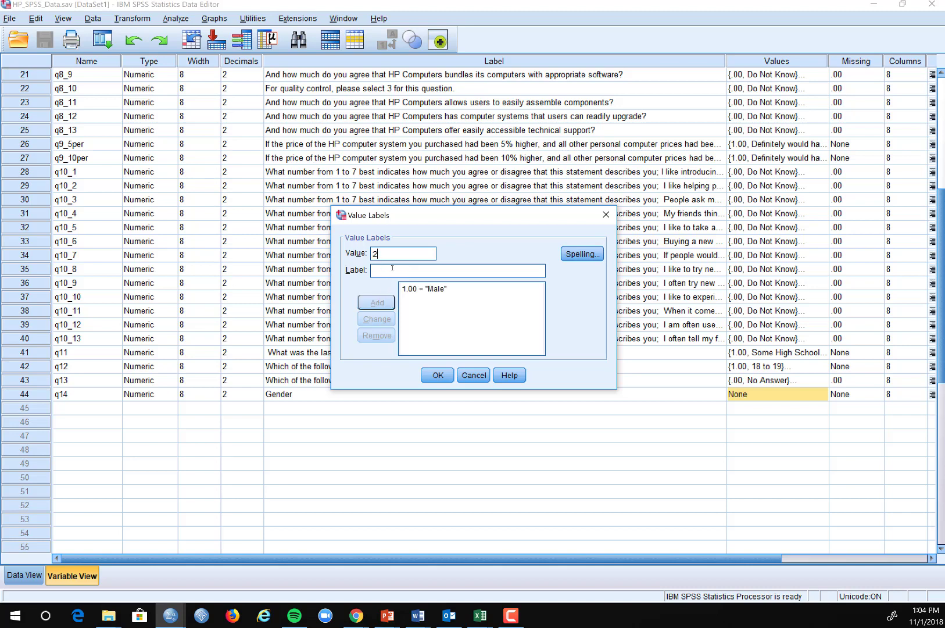
text(Female)
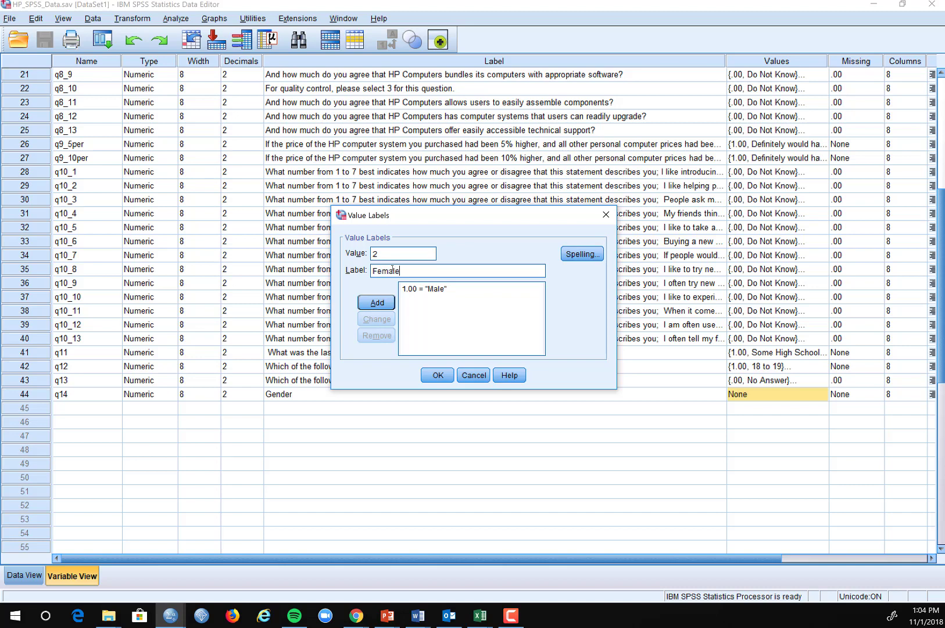
click(377, 302)
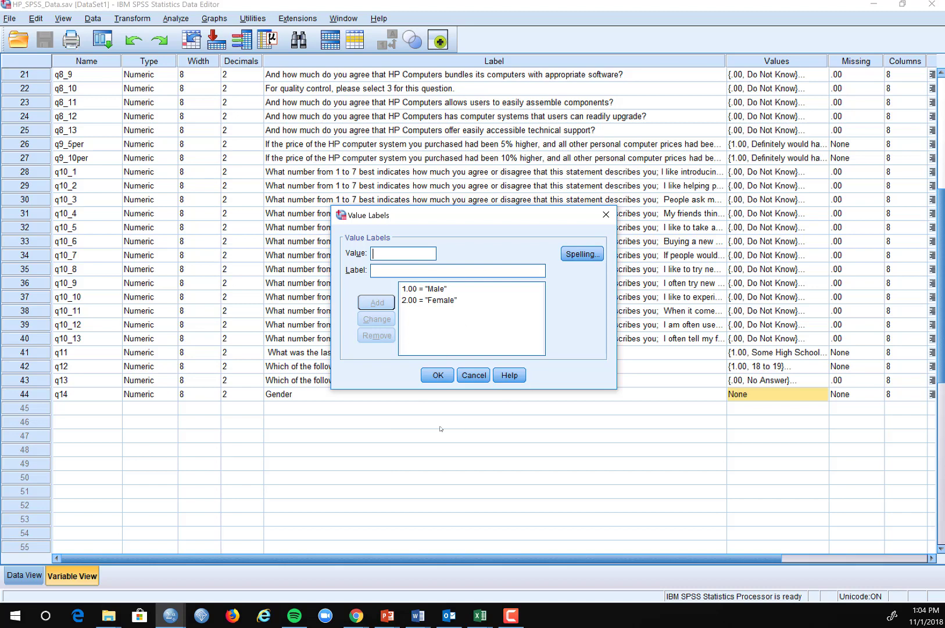
click(437, 375)
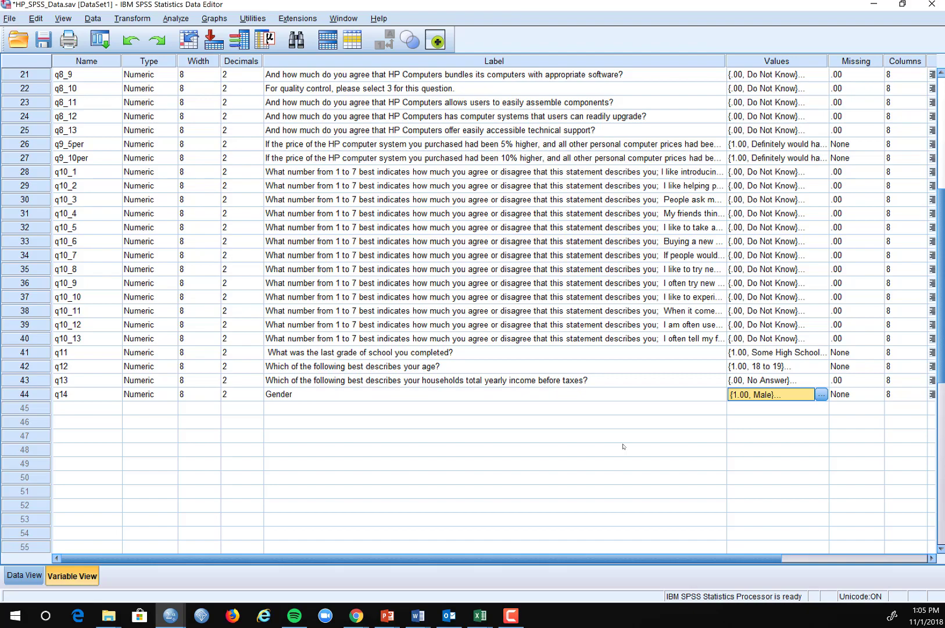
Review the whole list of variable definitions and select the quality-control question label of q8_10.
scroll(349, 232, up, 7)
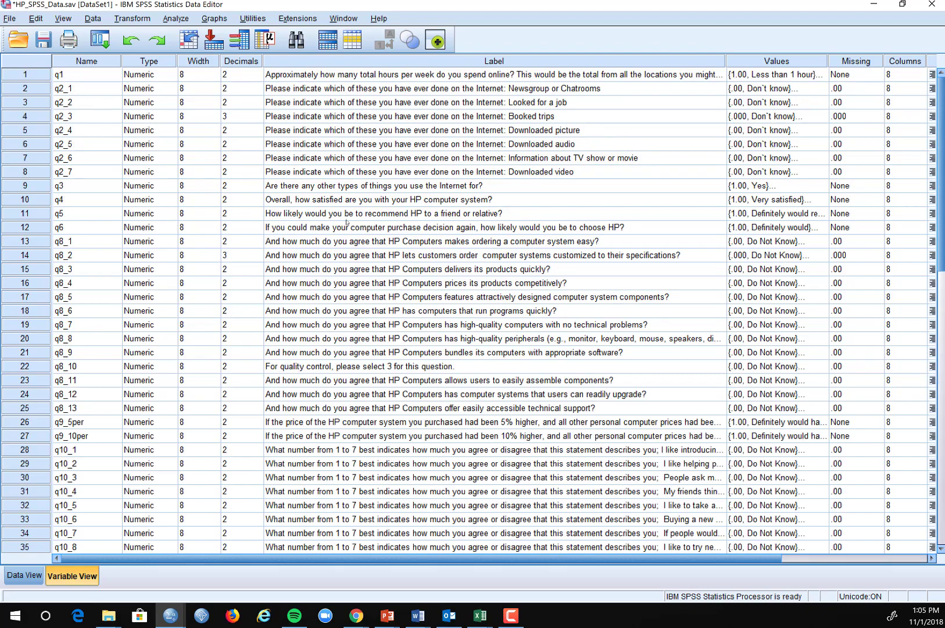
scroll(347, 223, down, 20)
scroll(347, 223, up, 20)
click(314, 373)
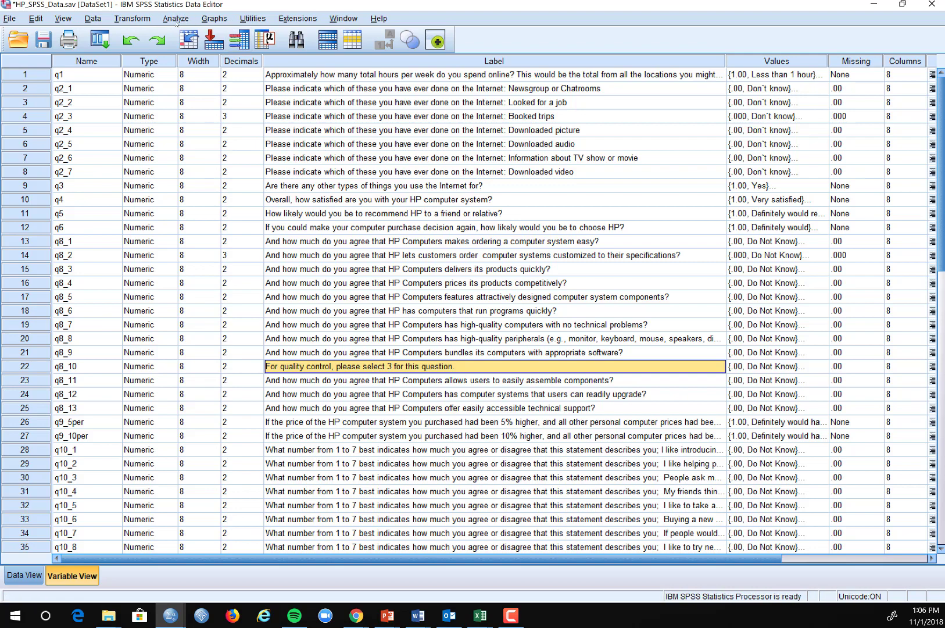
Examine the available statistical analysis procedures, from reports, correlation and regression through classification, scale and forecasting.
click(176, 19)
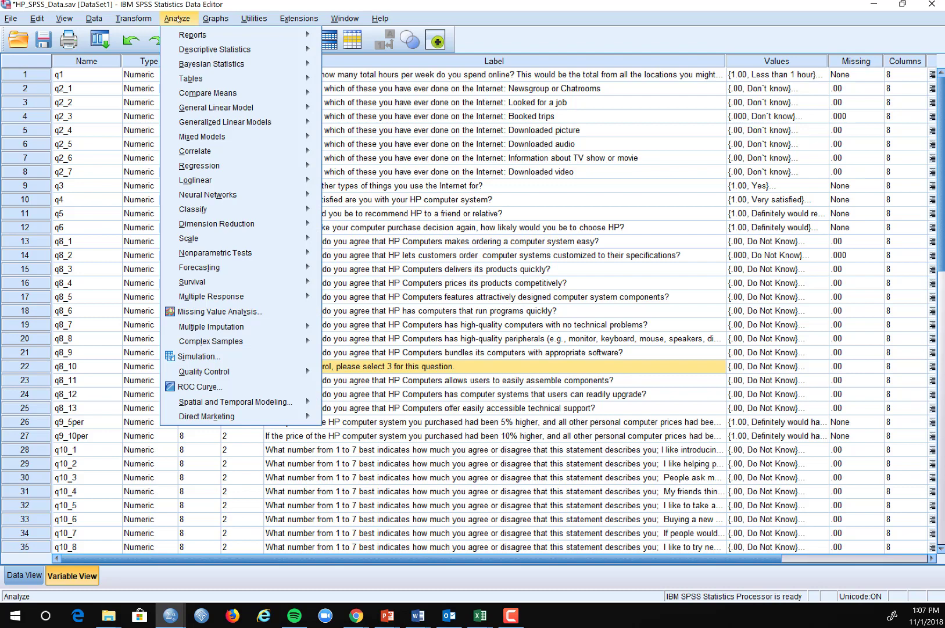
click(176, 19)
click(177, 19)
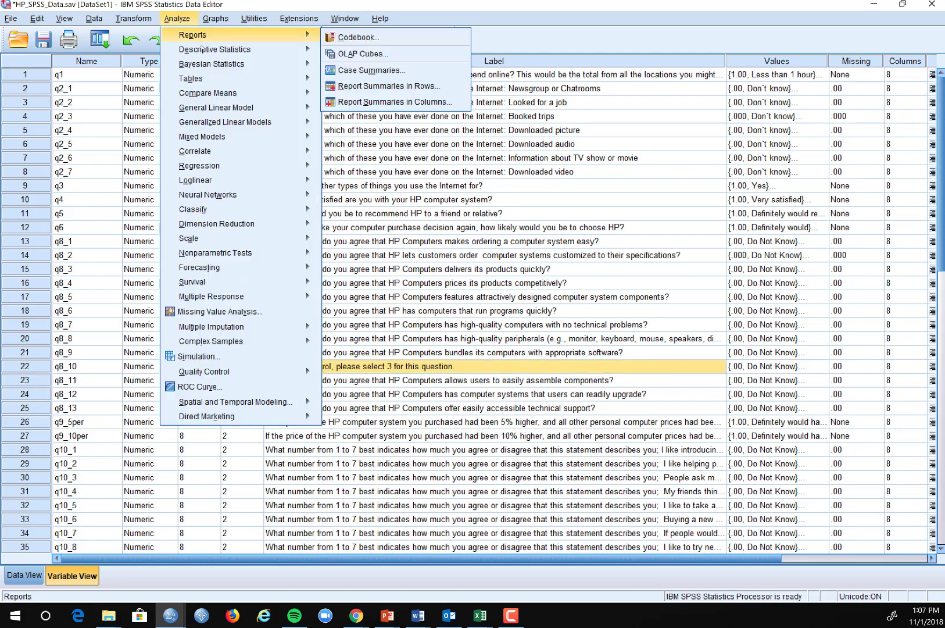
mouse_move(201, 139)
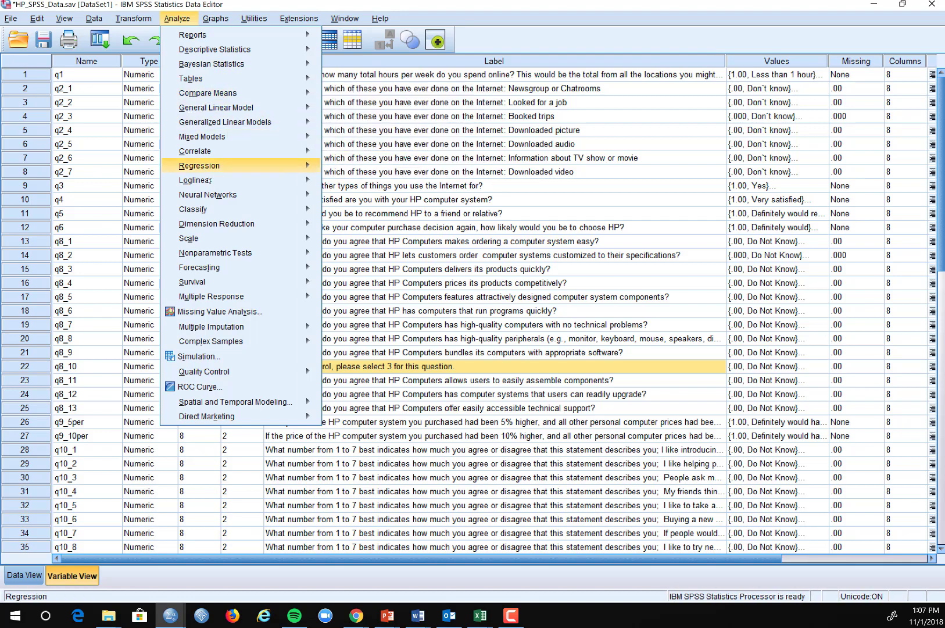
mouse_move(238, 153)
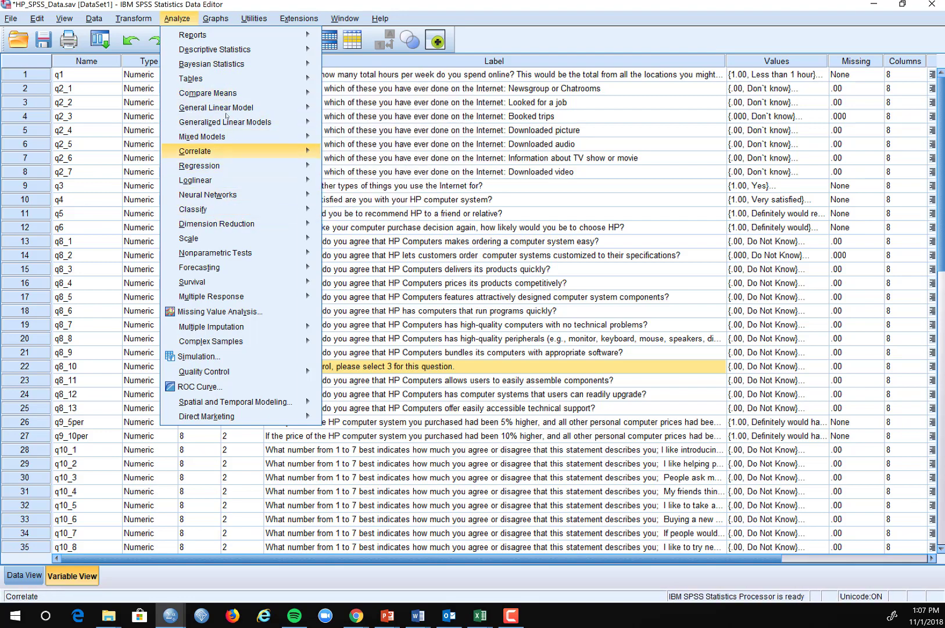
mouse_move(213, 100)
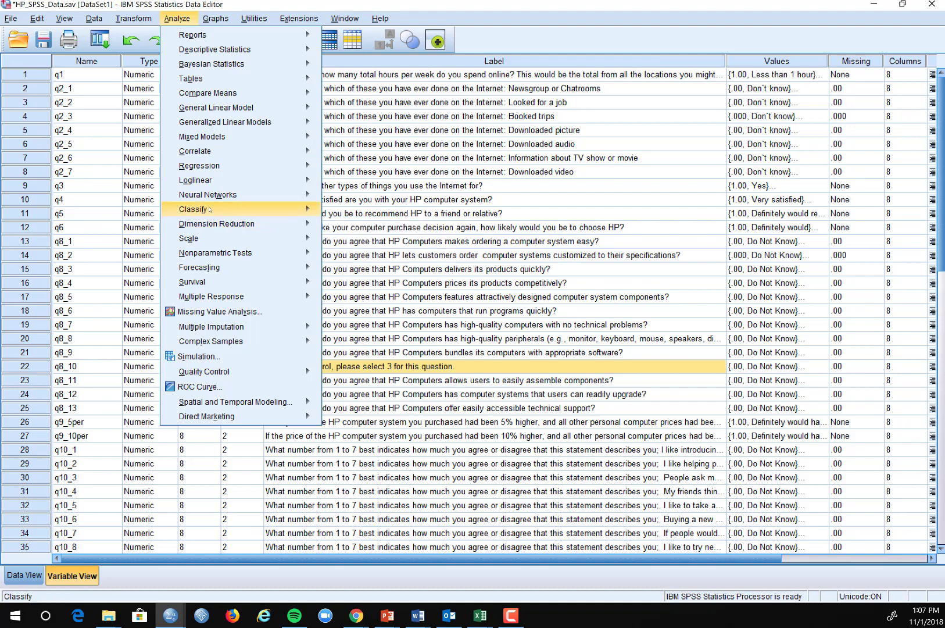
mouse_move(210, 209)
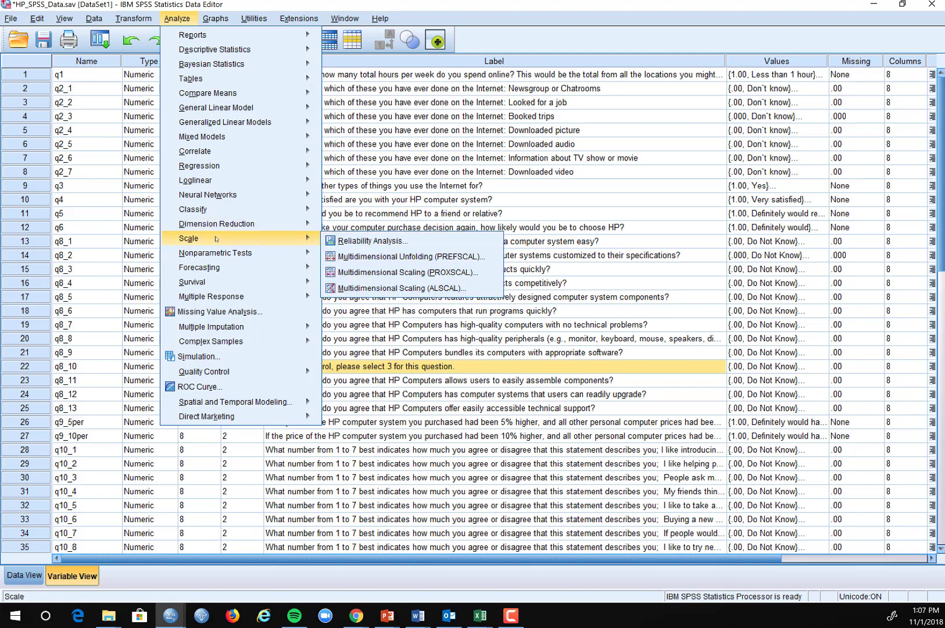
mouse_move(225, 268)
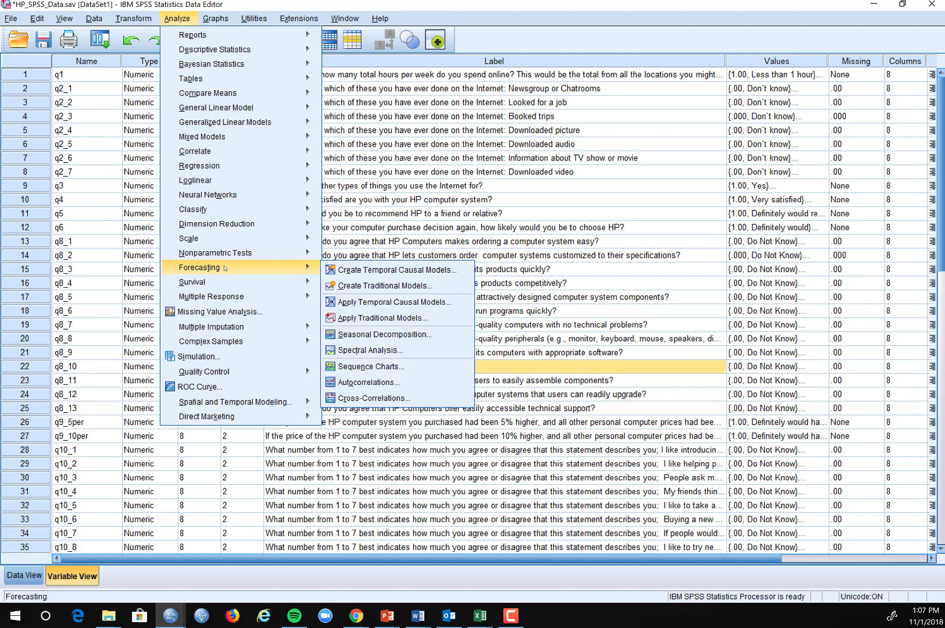
Start a Frequencies analysis and widen its dialog on both sides so the question labels can be read.
mouse_move(218, 53)
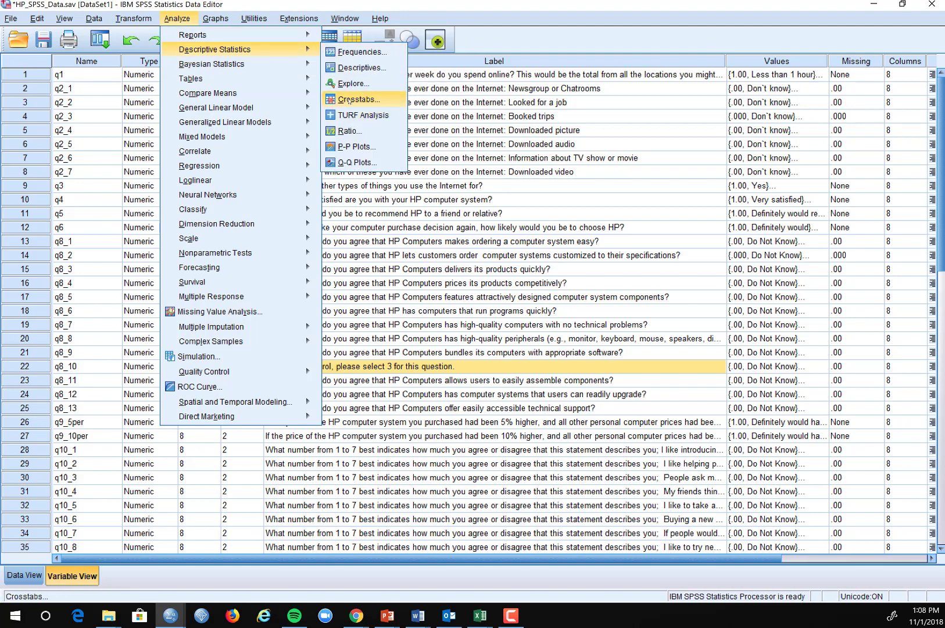
click(362, 52)
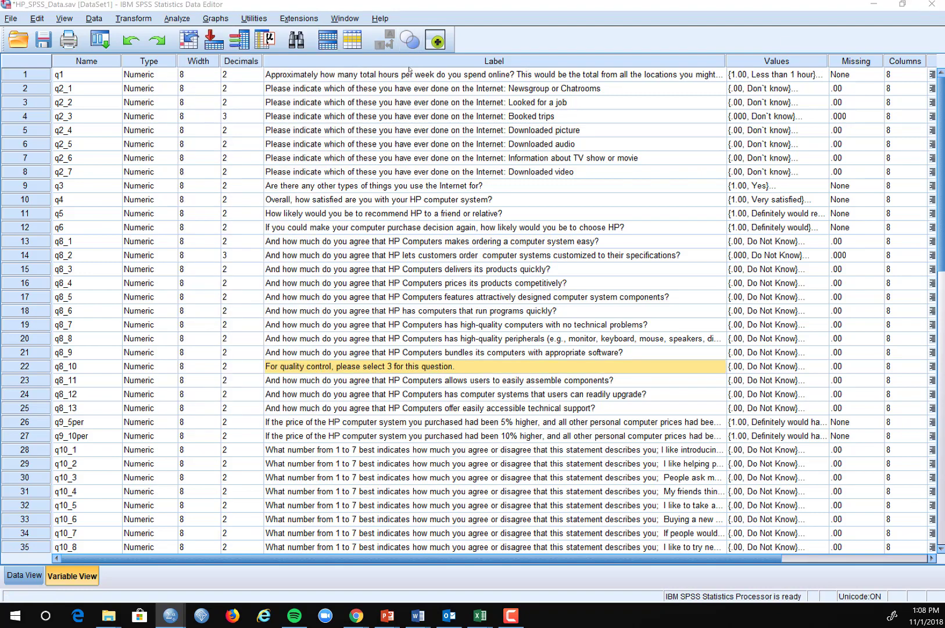
drag(942, 233, 421, 83)
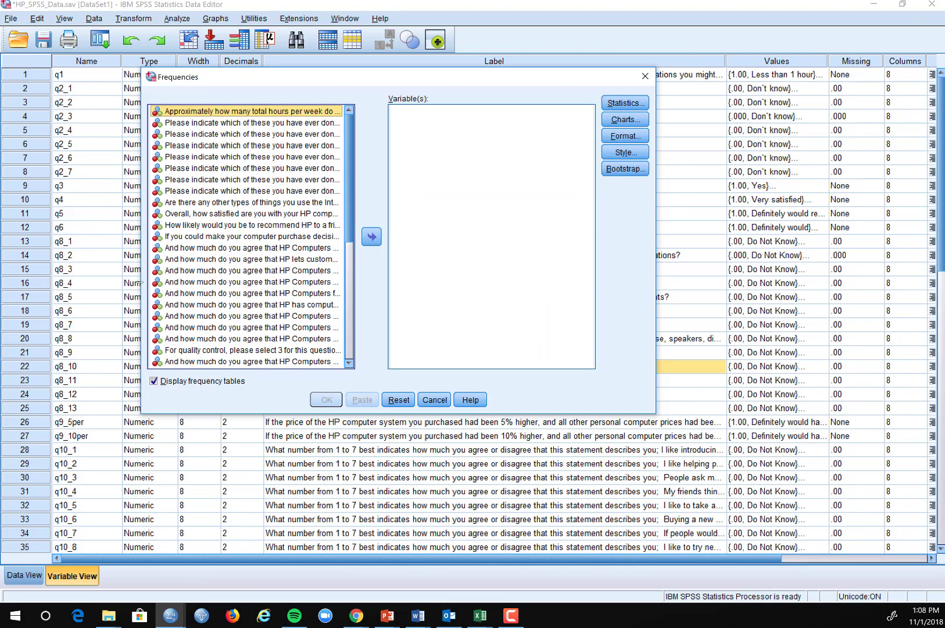
drag(141, 283, 69, 298)
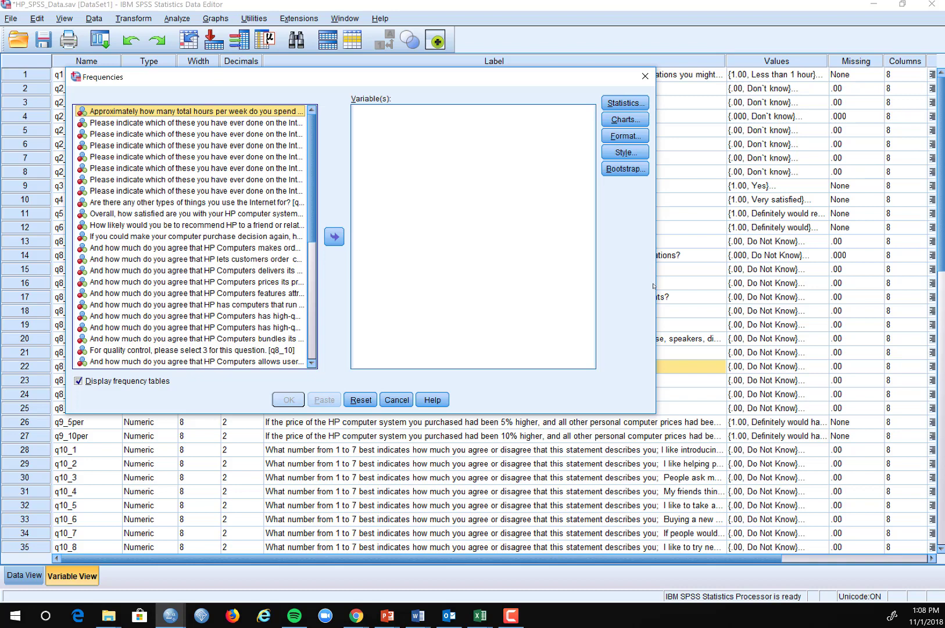
drag(653, 286, 866, 289)
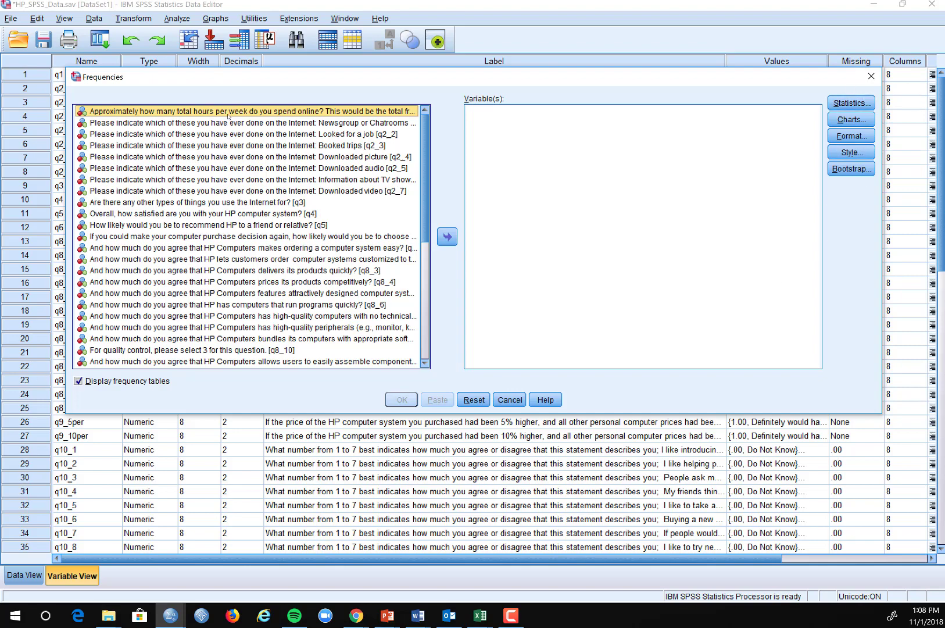
Add all survey variables from q1 to Gender (q14) to the frequency analysis.
scroll(418, 172, down, 7)
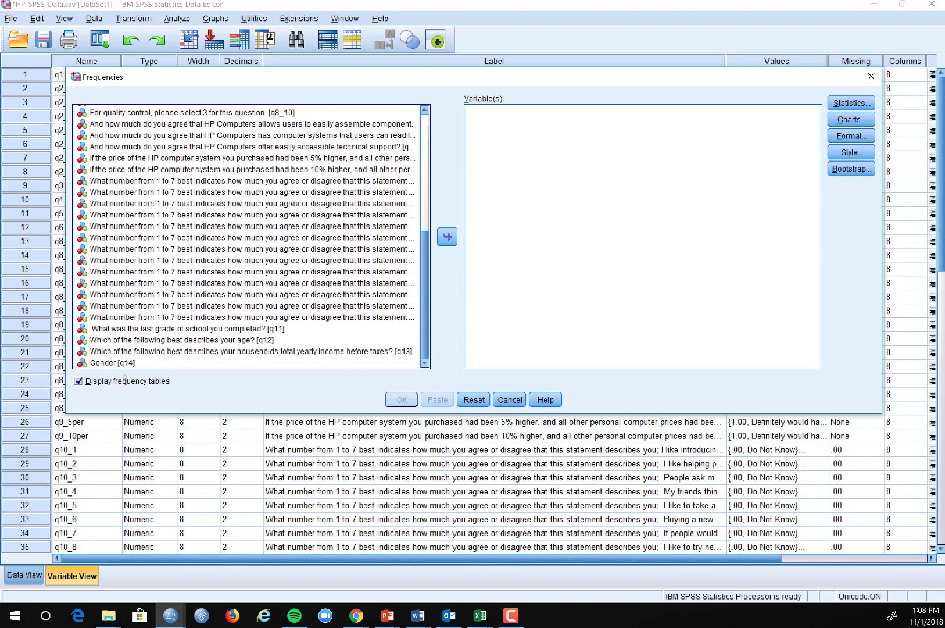
shift+click(119, 363)
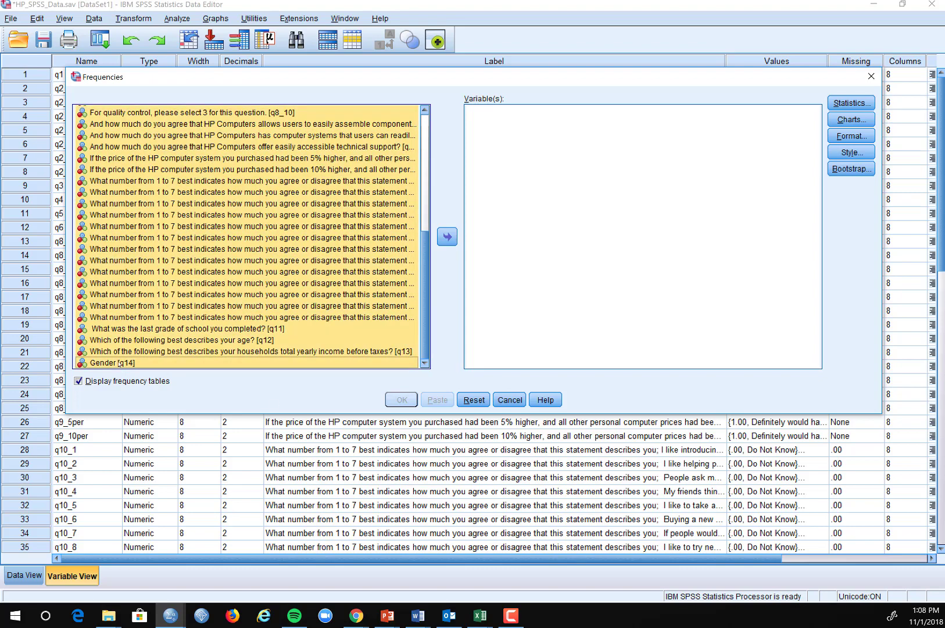
click(448, 237)
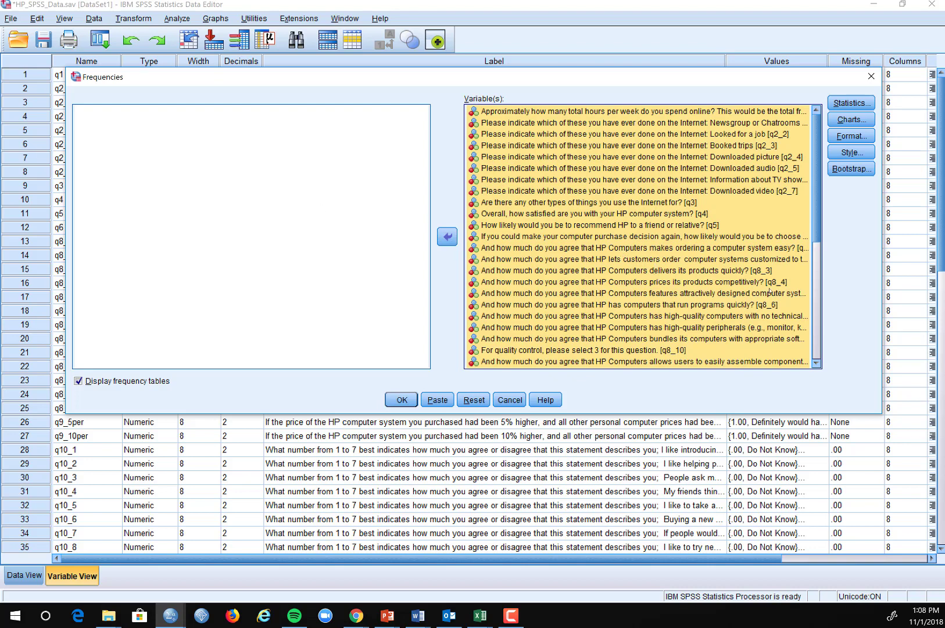
Check the available chart types, leave them without choosing a chart, and run the frequency analysis on the added variables.
click(857, 119)
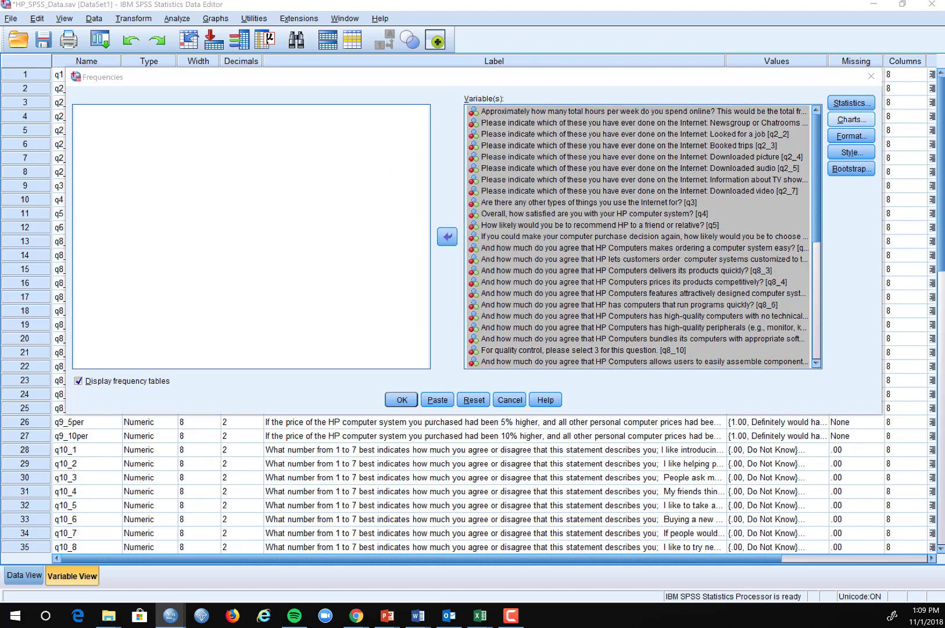
drag(944, 317, 326, 182)
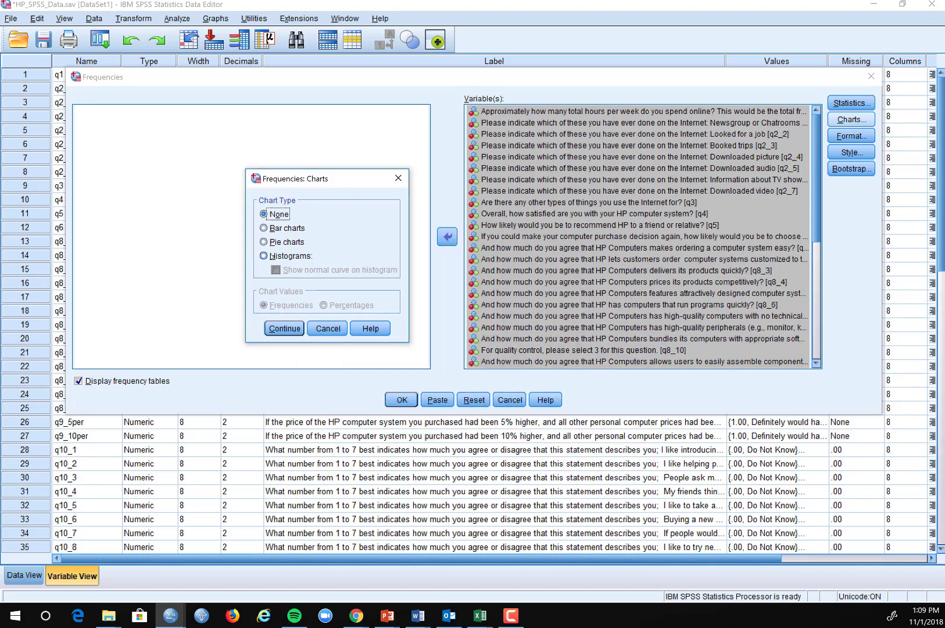
click(398, 179)
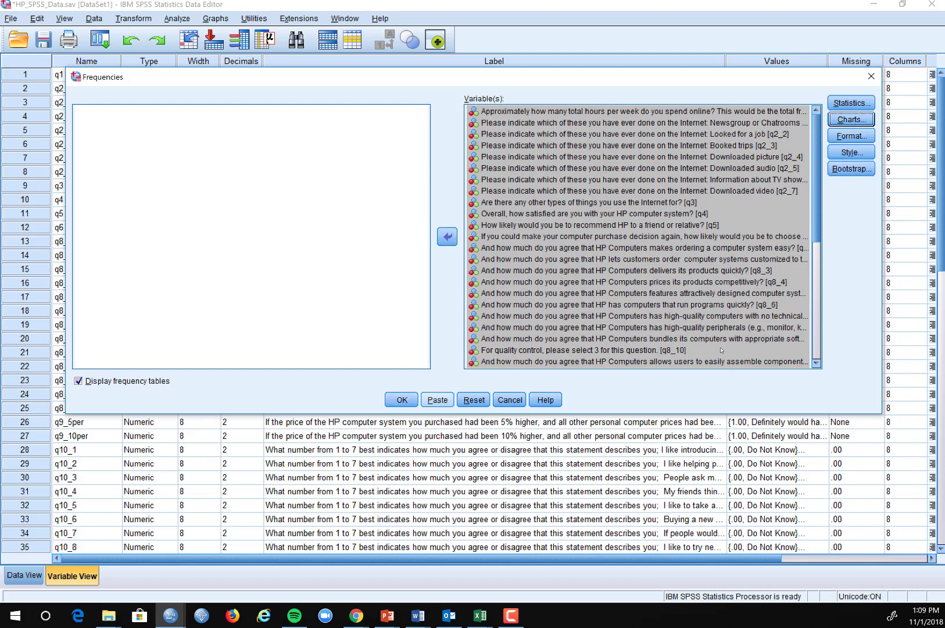
click(402, 401)
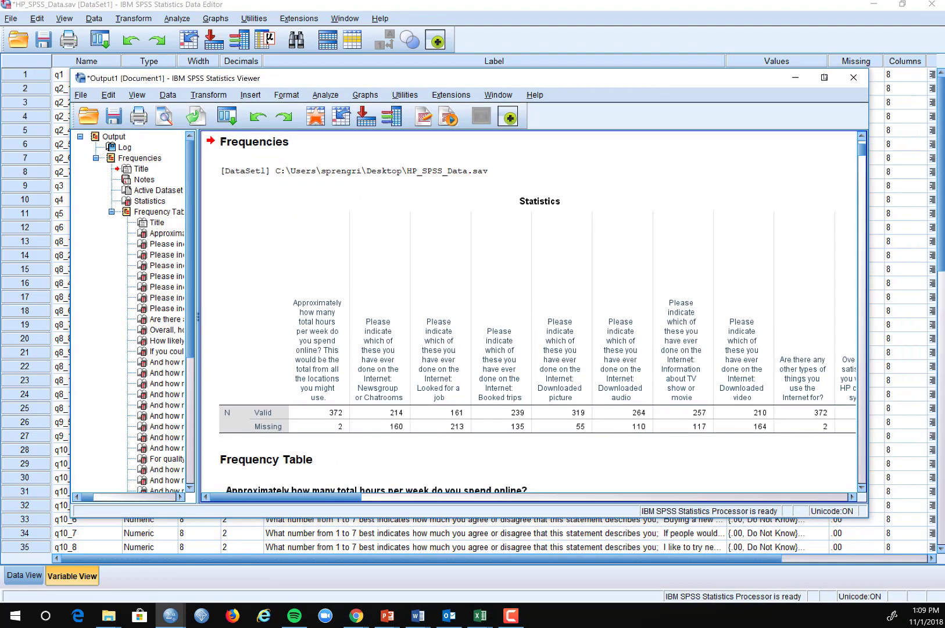
Maximize the output window containing the frequency results.
click(824, 79)
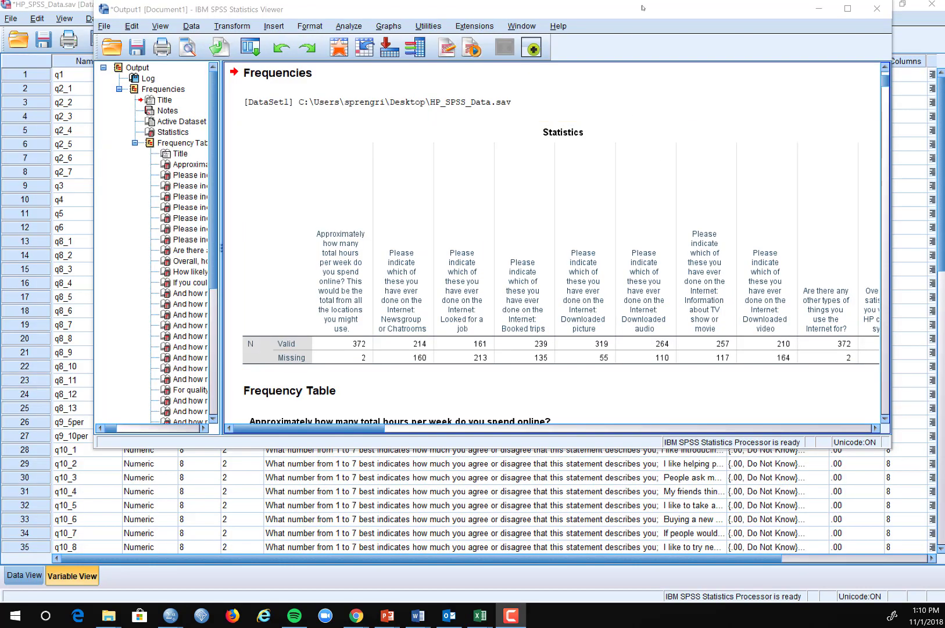
drag(642, 6, 589, 44)
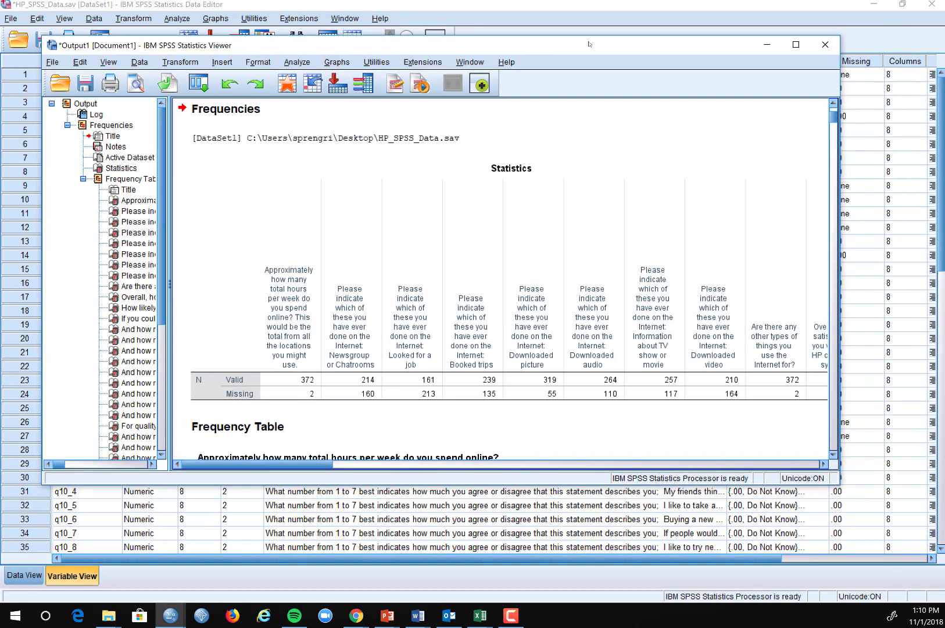
click(796, 44)
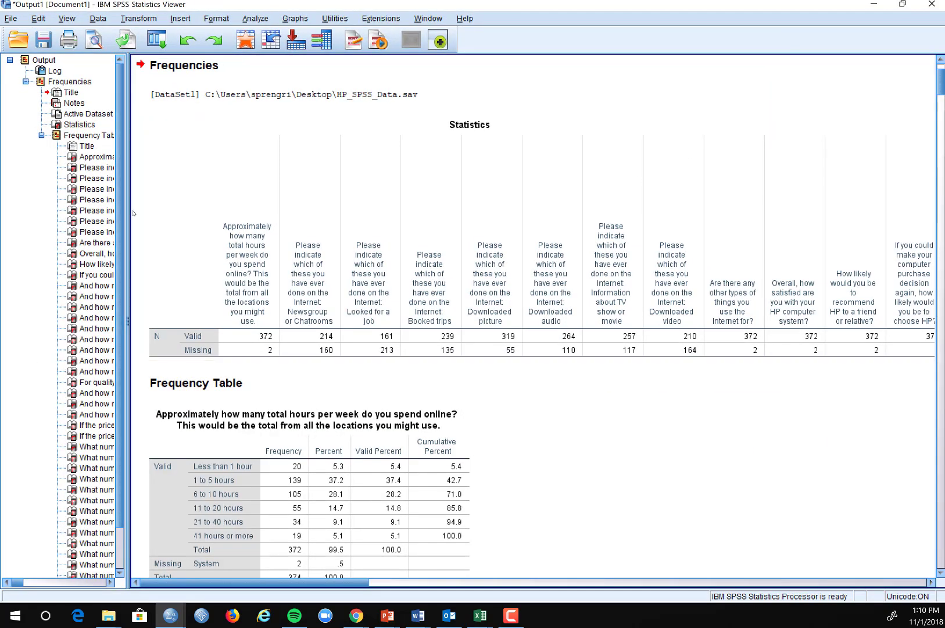
Widen the output outline to review the frequency table titles down to Gender, and narrow it again.
drag(130, 221, 231, 228)
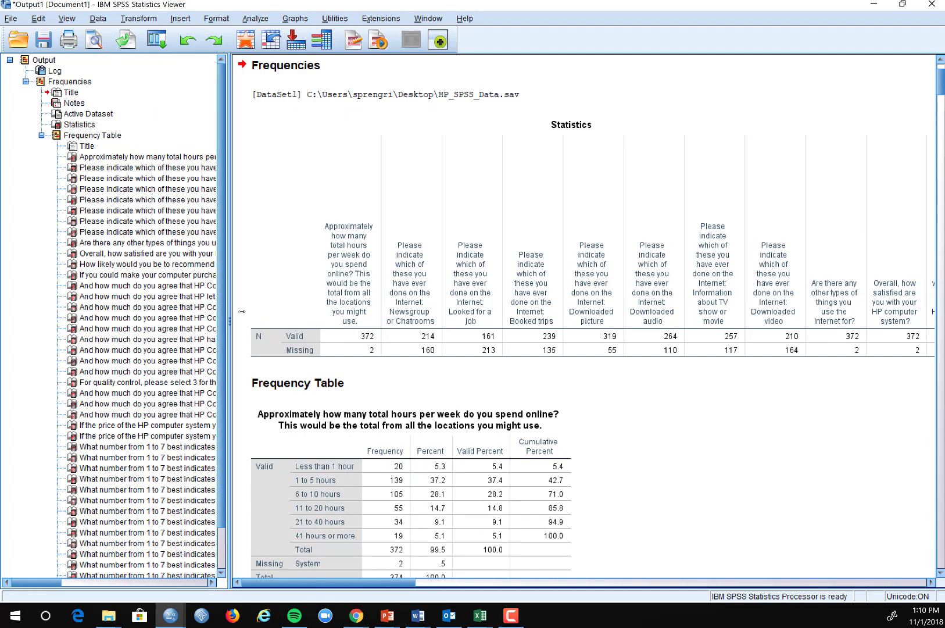
drag(241, 311, 327, 312)
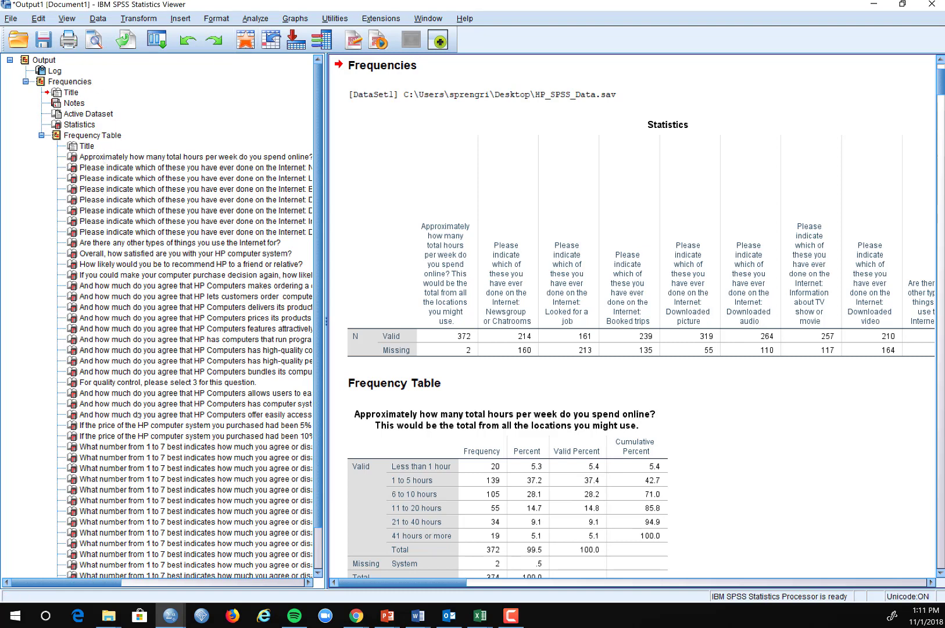
scroll(237, 413, down, 1)
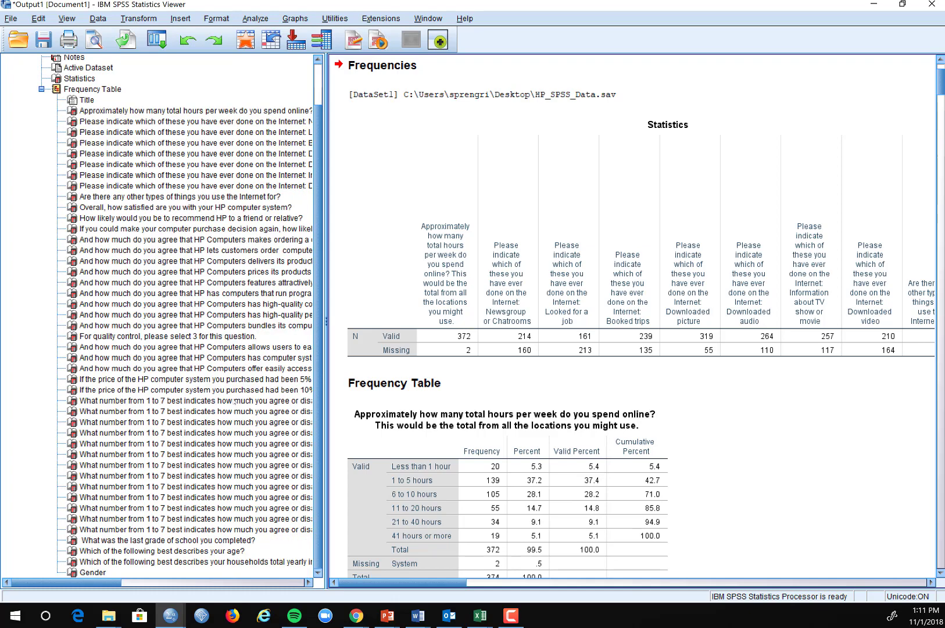
scroll(235, 395, up, 1)
scroll(229, 372, down, 1)
drag(150, 255, 151, 255)
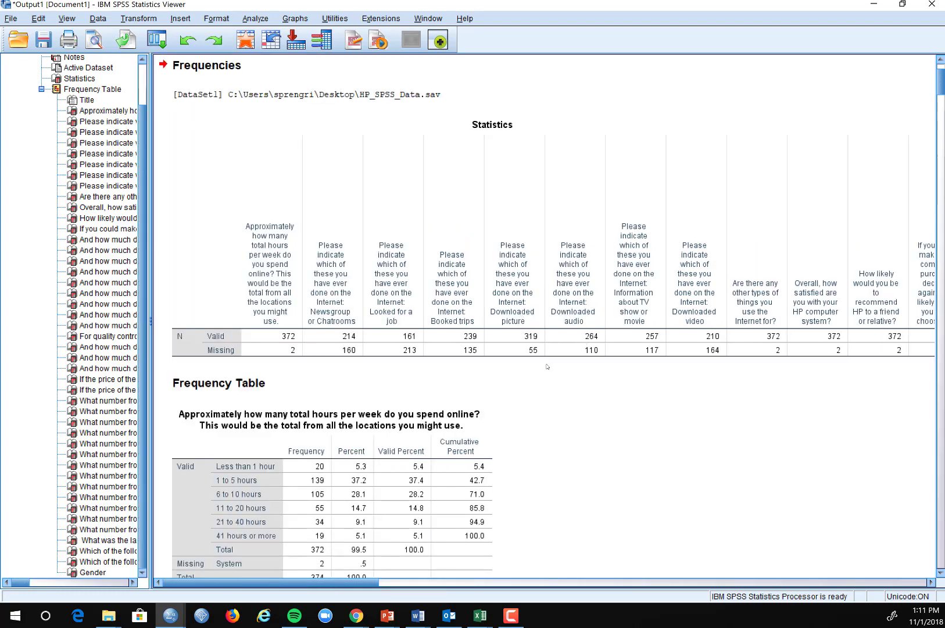
Examine the frequency tables for weekly hours online and each Internet activity, from chatrooms to downloaded video.
scroll(547, 367, down, 3)
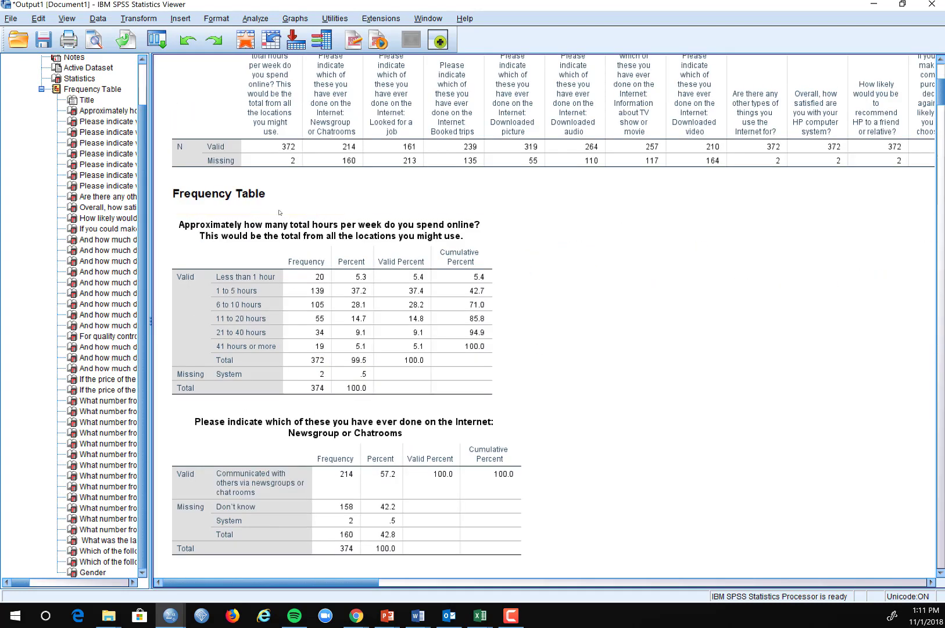
click(221, 254)
scroll(674, 357, down, 5)
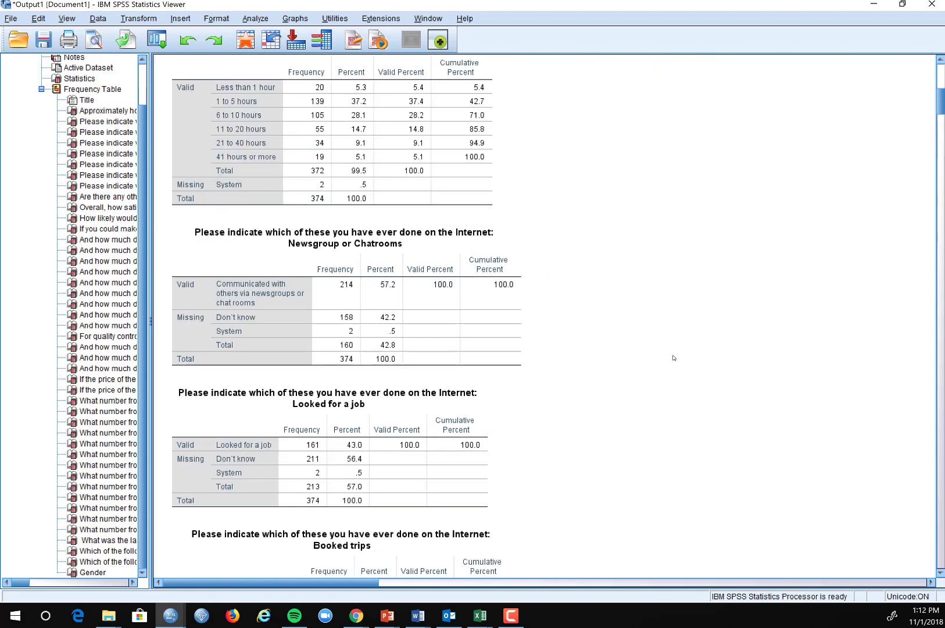
scroll(674, 358, down, 10)
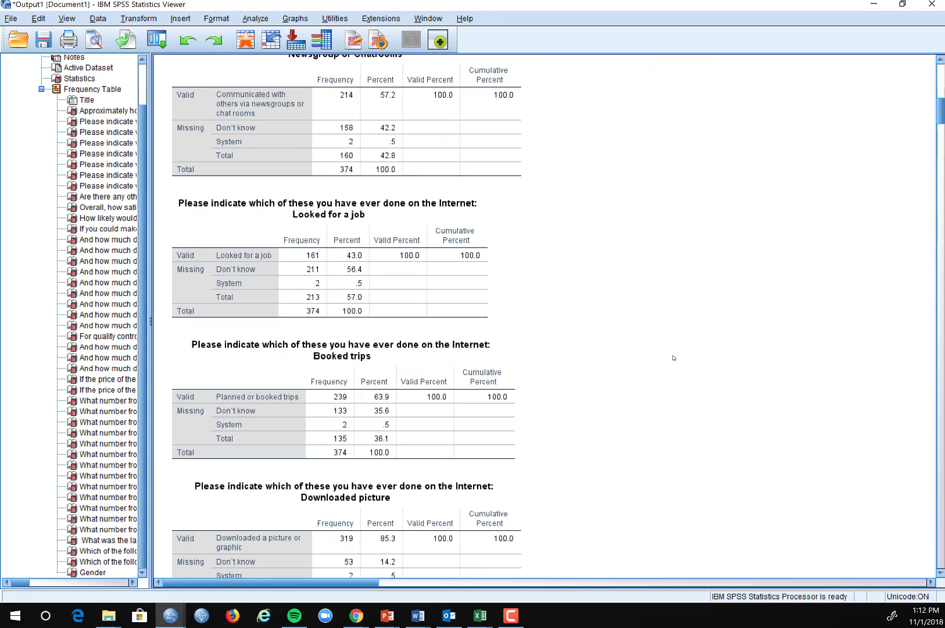
scroll(674, 358, down, 5)
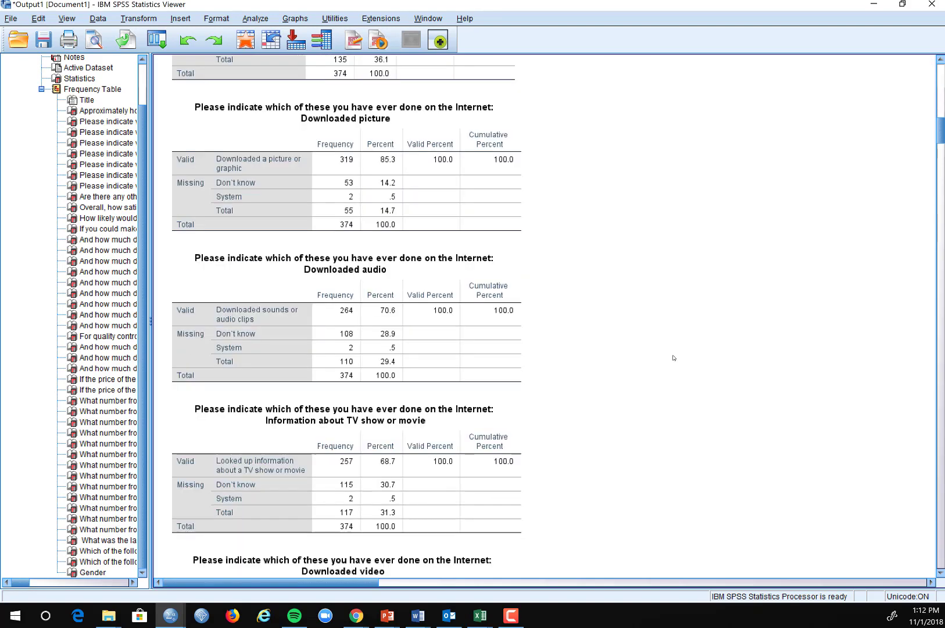
scroll(674, 358, down, 5)
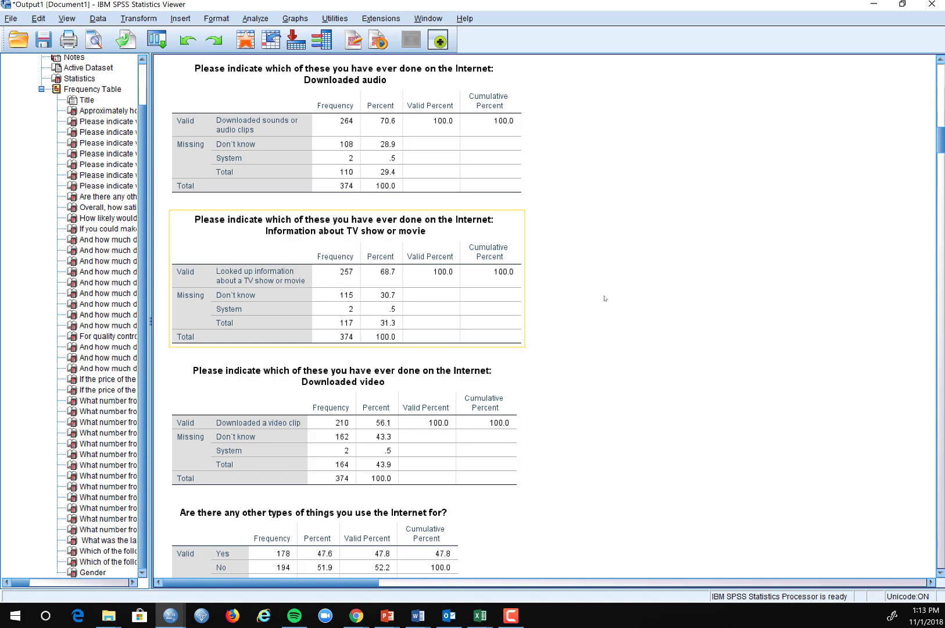
Compare the agreement-scale frequency tables for HP's easy ordering and customized computer systems, including their missing values.
scroll(650, 301, down, 15)
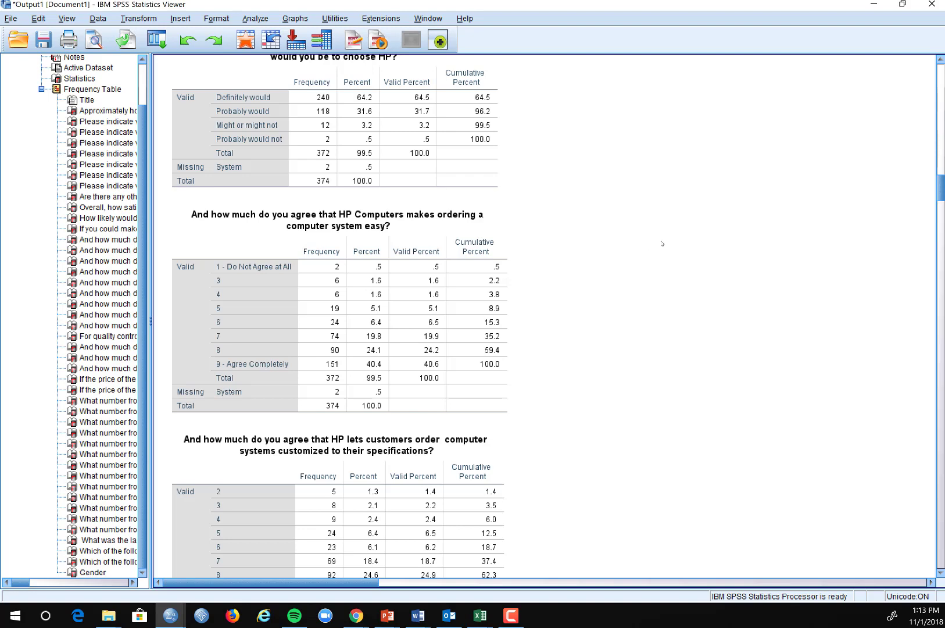
scroll(661, 244, down, 3)
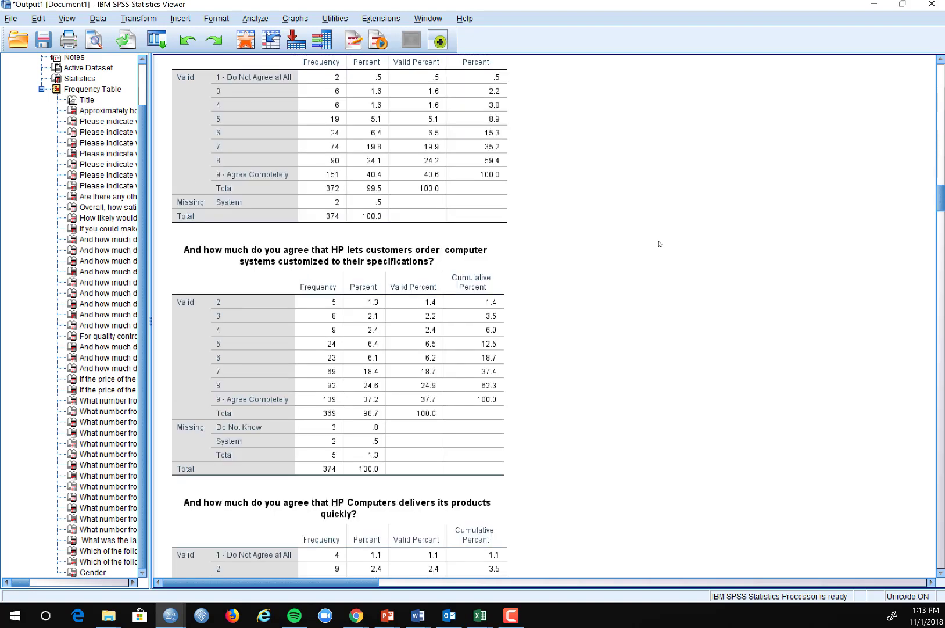
click(261, 330)
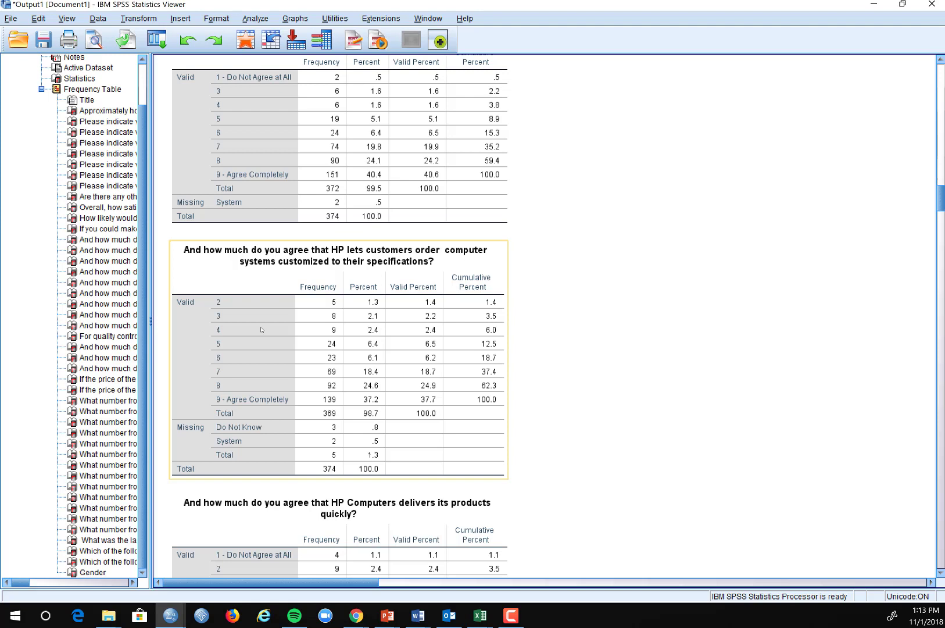
click(235, 170)
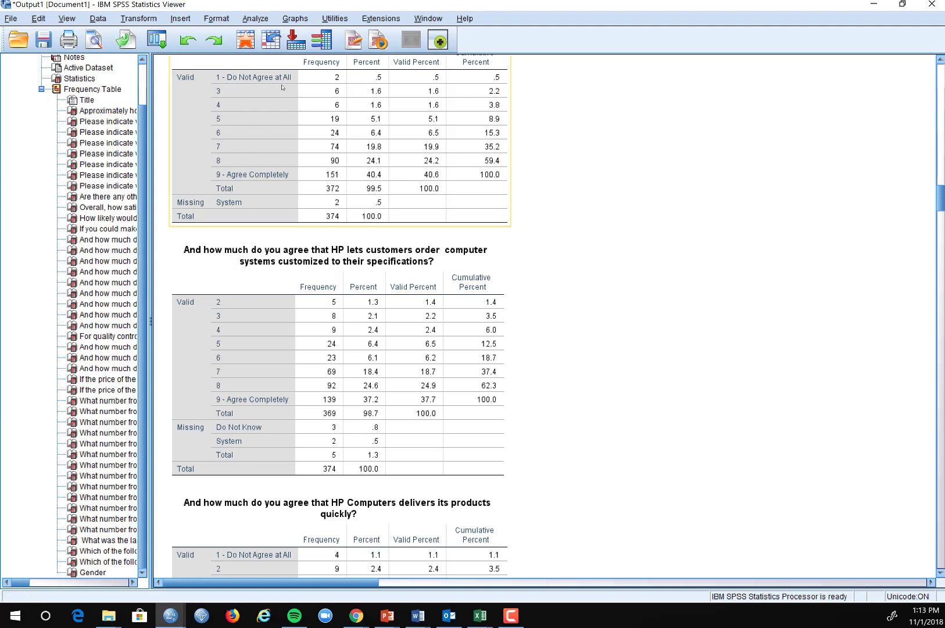
click(399, 422)
click(728, 347)
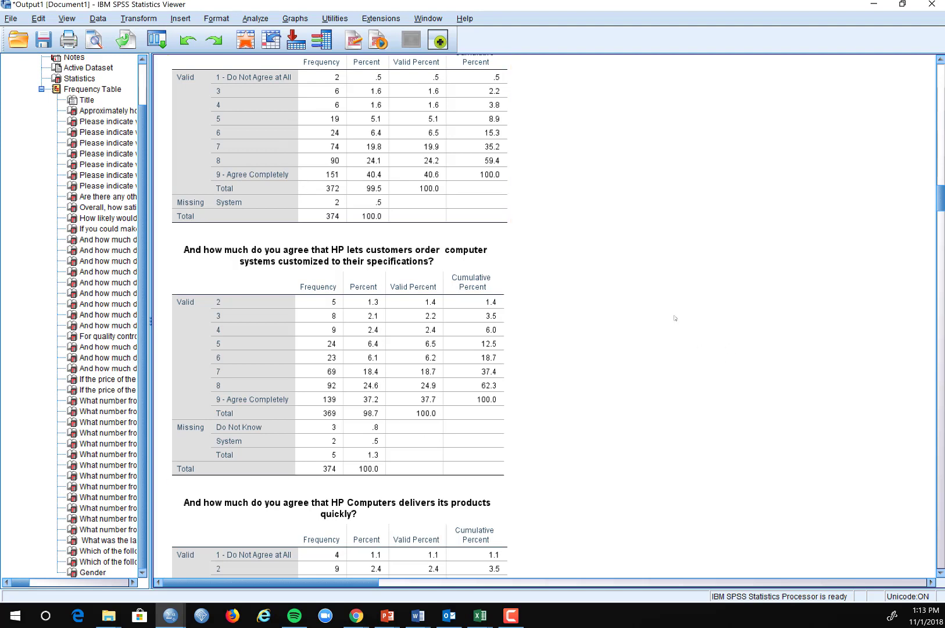
click(349, 396)
Examine the frequency table of the quality-control question for respondents who answered something other than 3.
scroll(668, 356, down, 10)
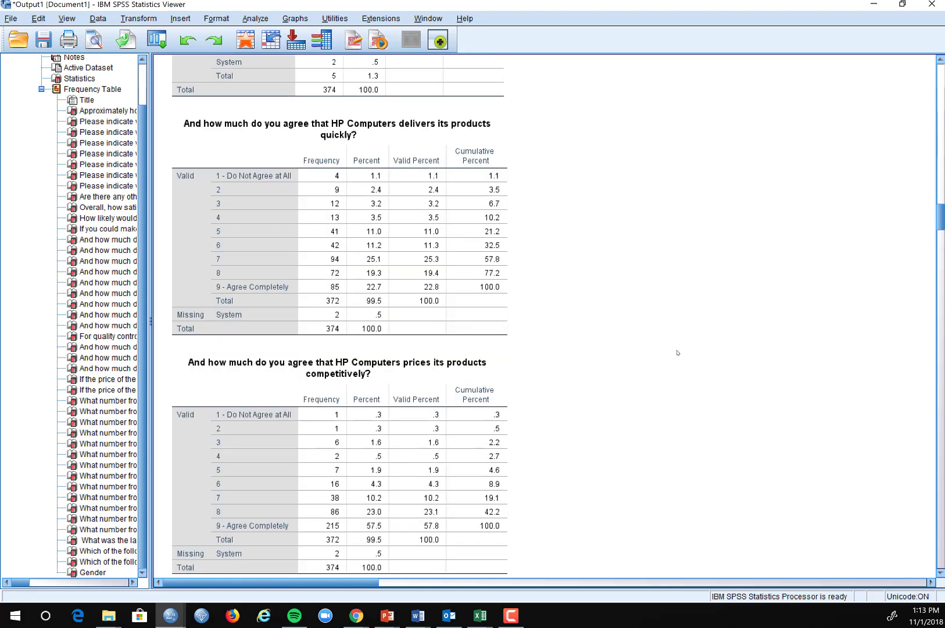
scroll(677, 352, down, 10)
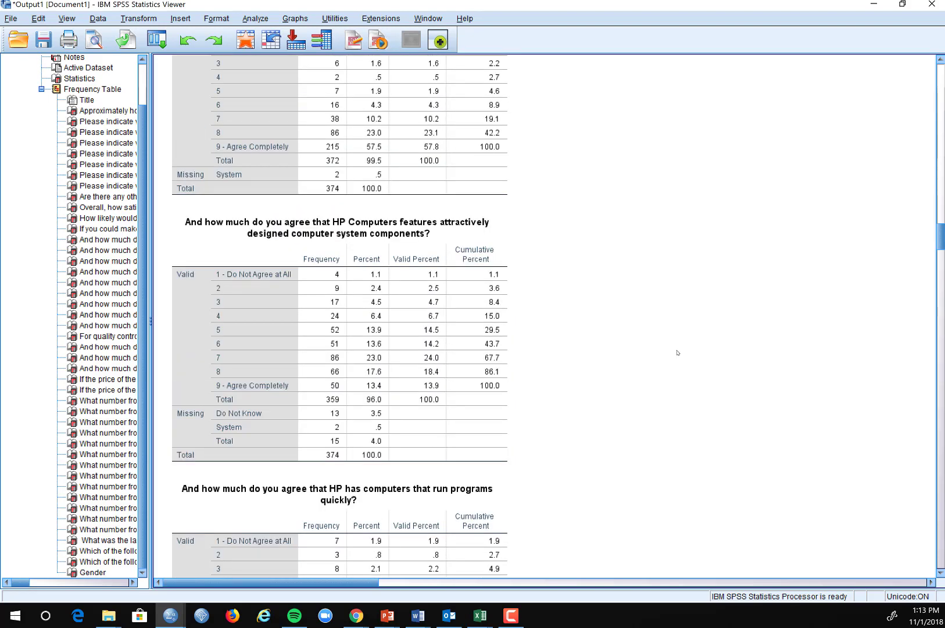
scroll(677, 352, down, 10)
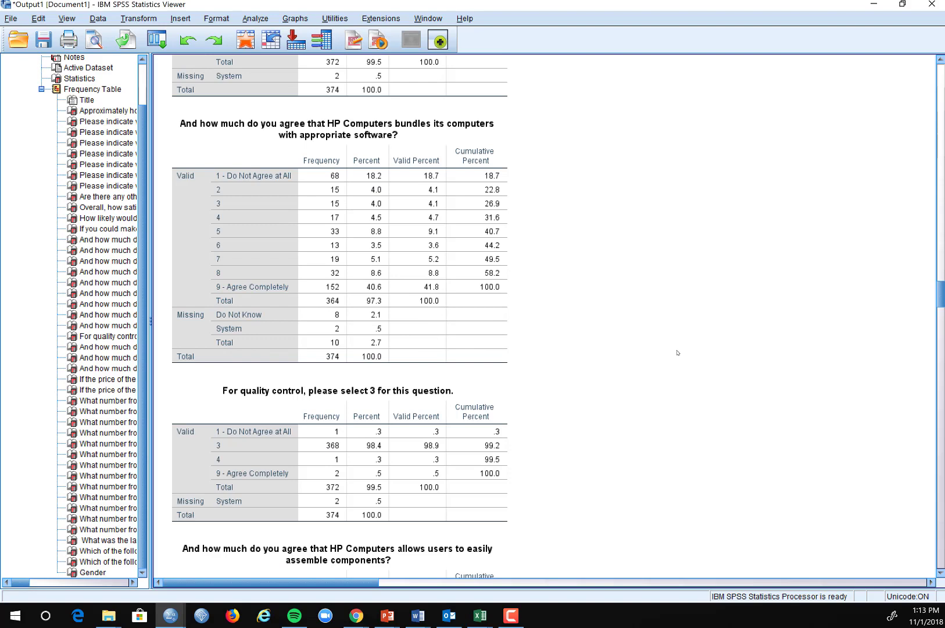
scroll(677, 352, down, 5)
click(260, 194)
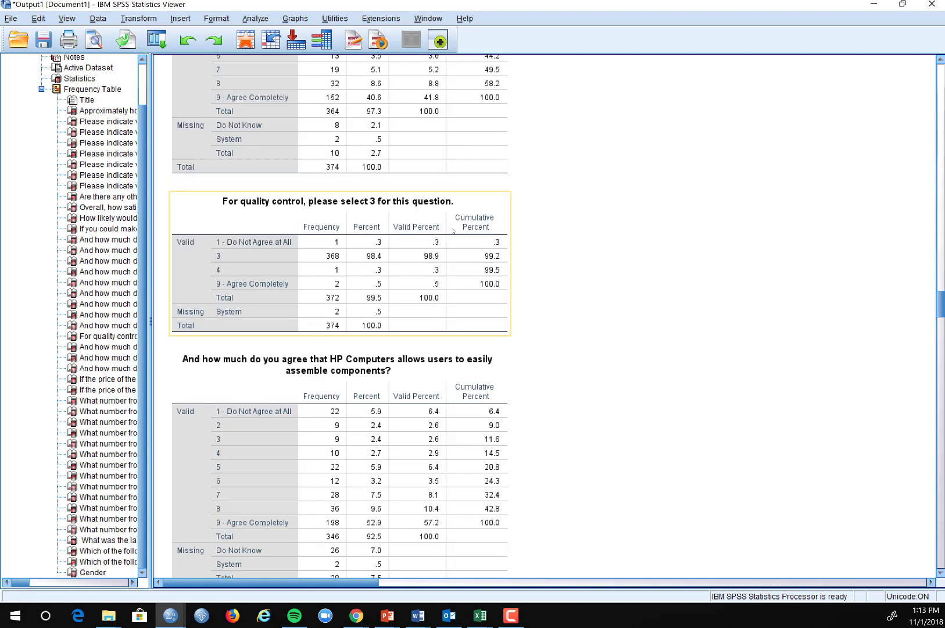
click(517, 263)
click(396, 314)
click(624, 168)
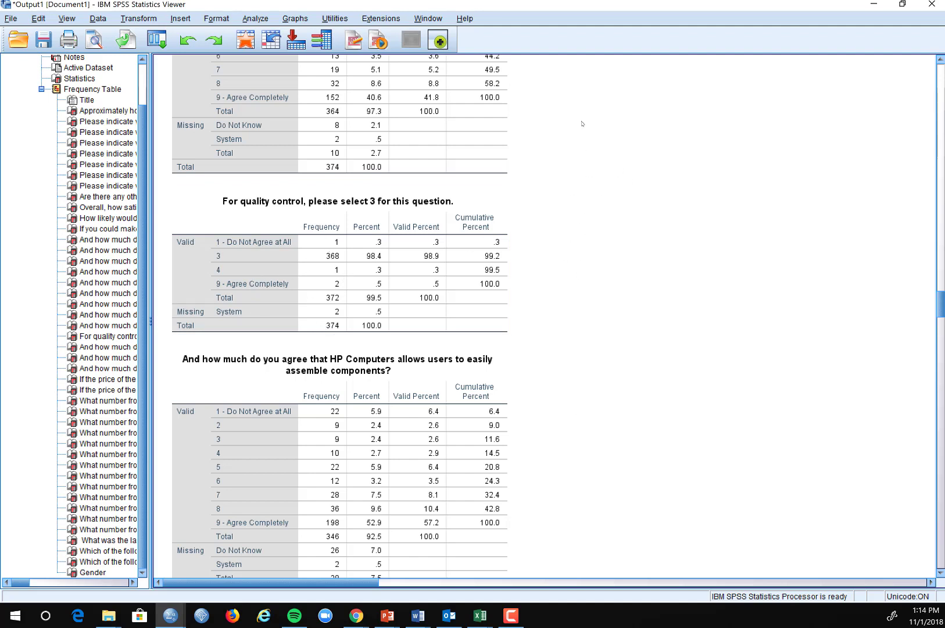
click(471, 466)
click(366, 349)
click(360, 310)
click(339, 320)
Review the remaining frequency tables through household income and Gender, and return to the Internet activity tables.
scroll(616, 289, down, 20)
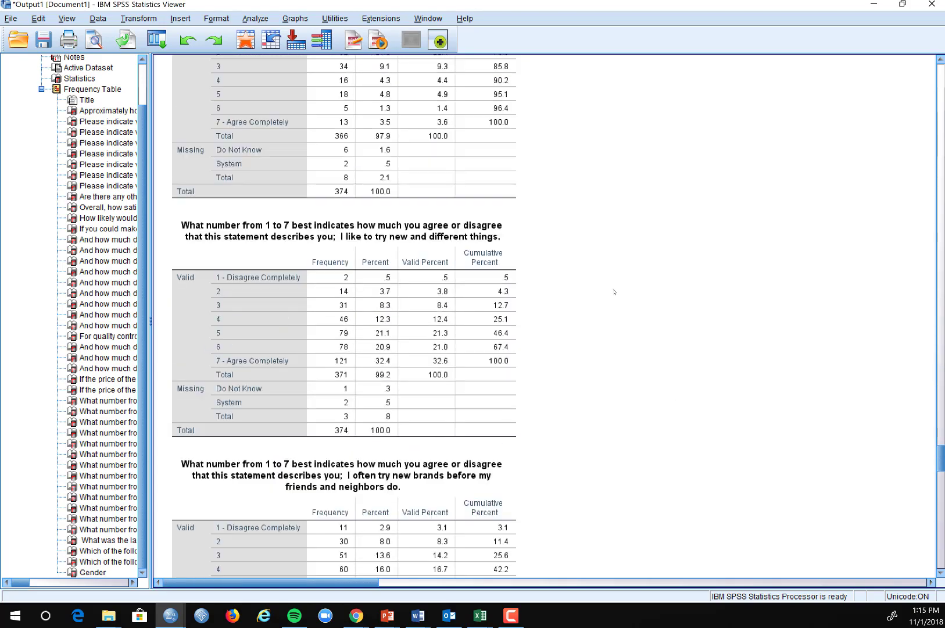
scroll(615, 292, down, 20)
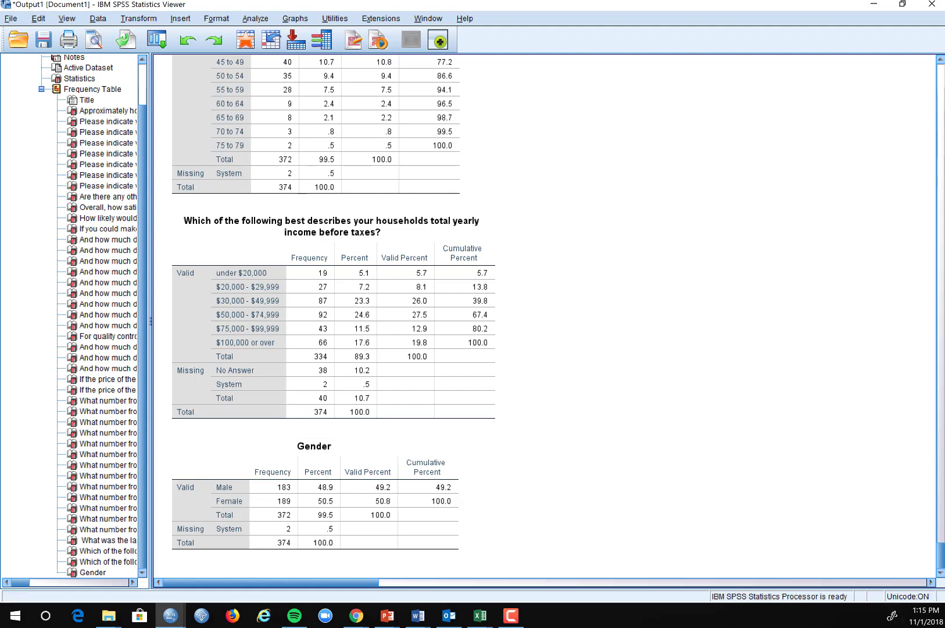
scroll(691, 294, up, 20)
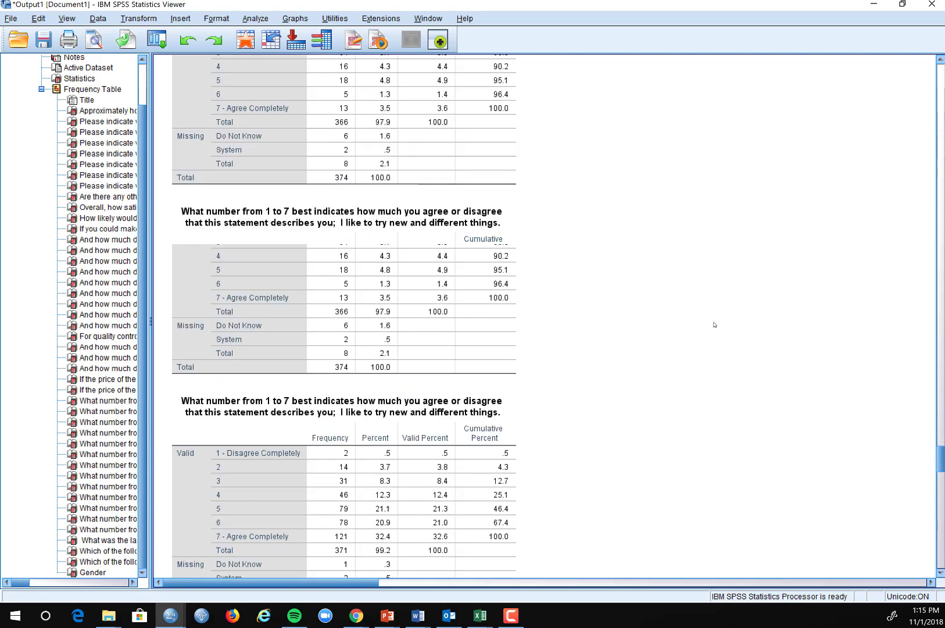
scroll(713, 331, up, 20)
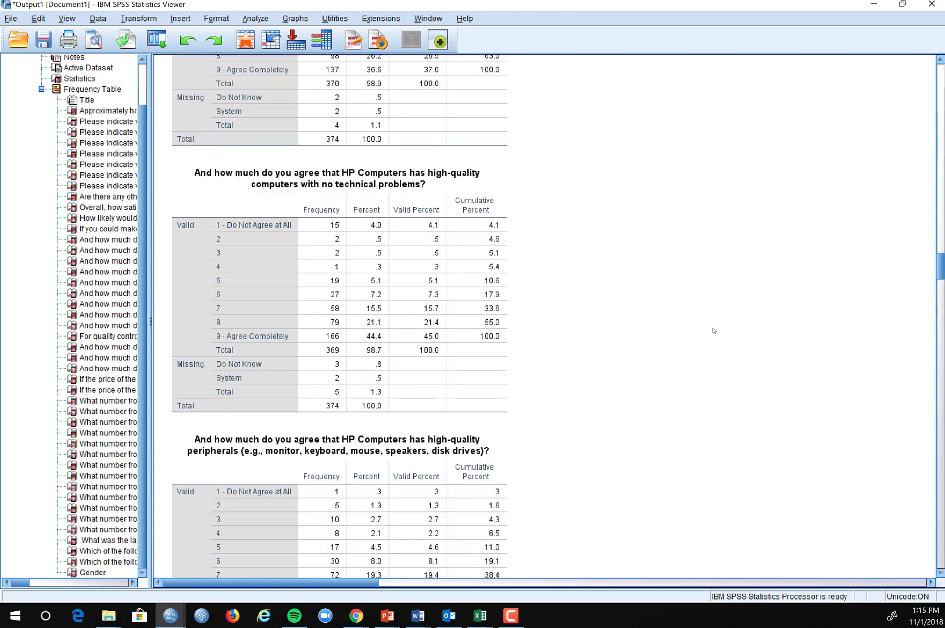
scroll(707, 340, up, 8)
scroll(707, 340, up, 15)
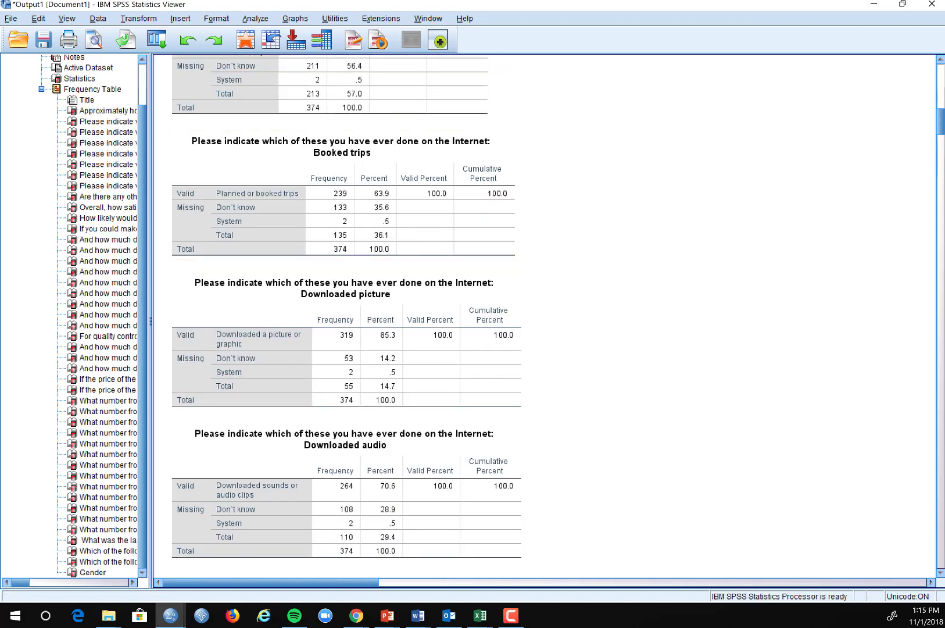
Switch to the HP_SPSS_Data dataset and show its case data around the quality-control variable q8_10.
mouse_move(172, 622)
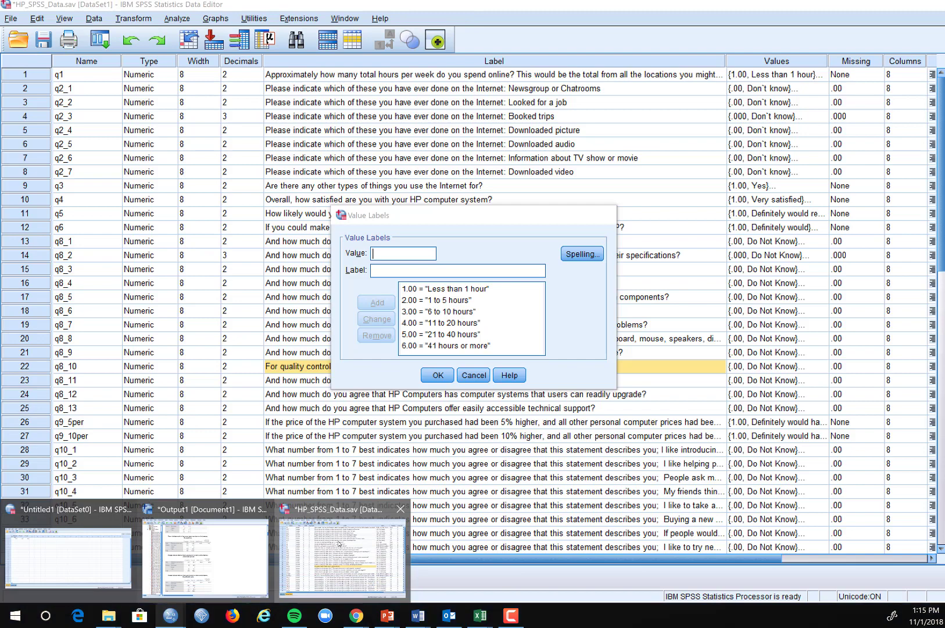
click(339, 544)
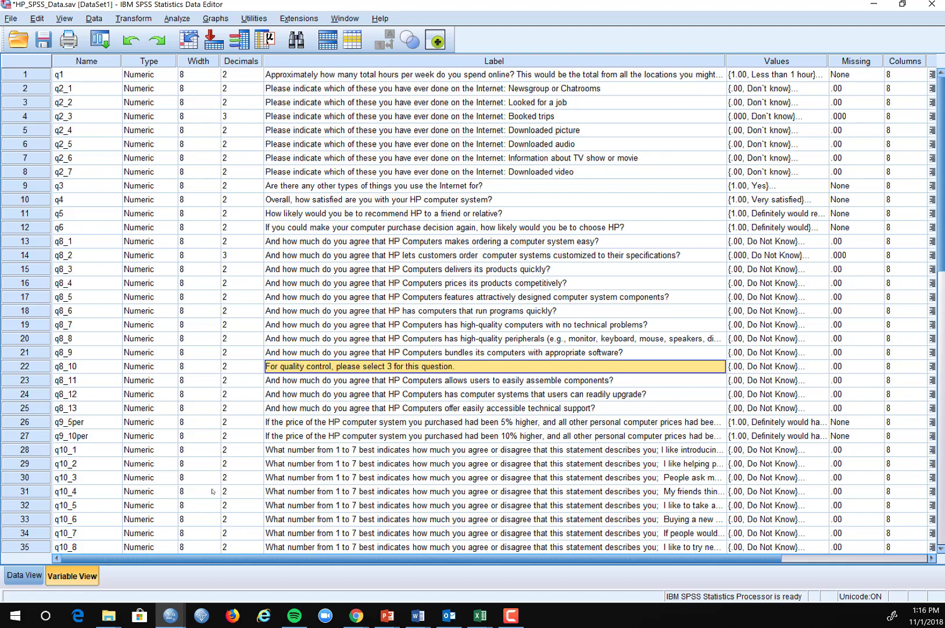
click(22, 575)
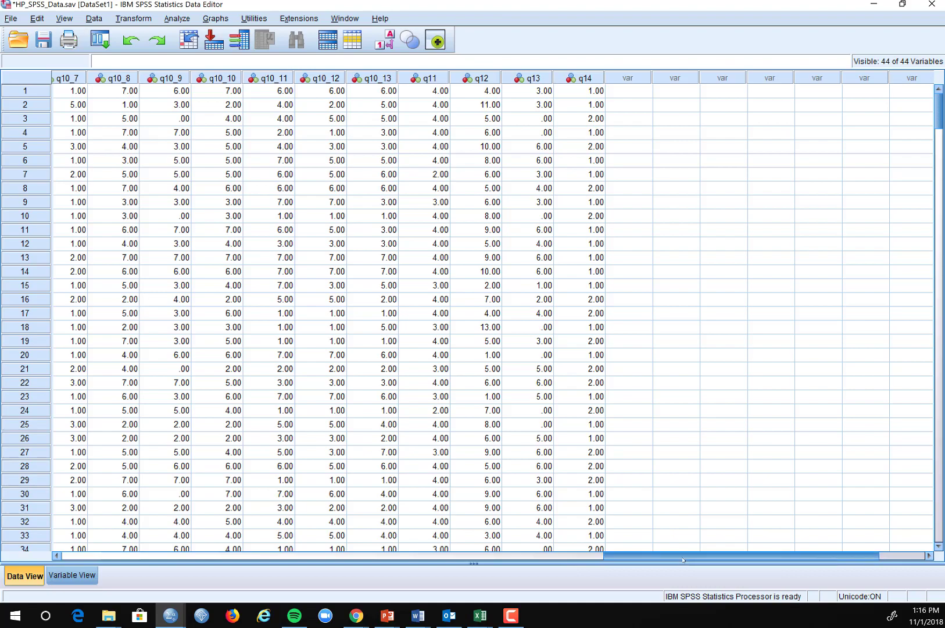
drag(686, 556, 417, 561)
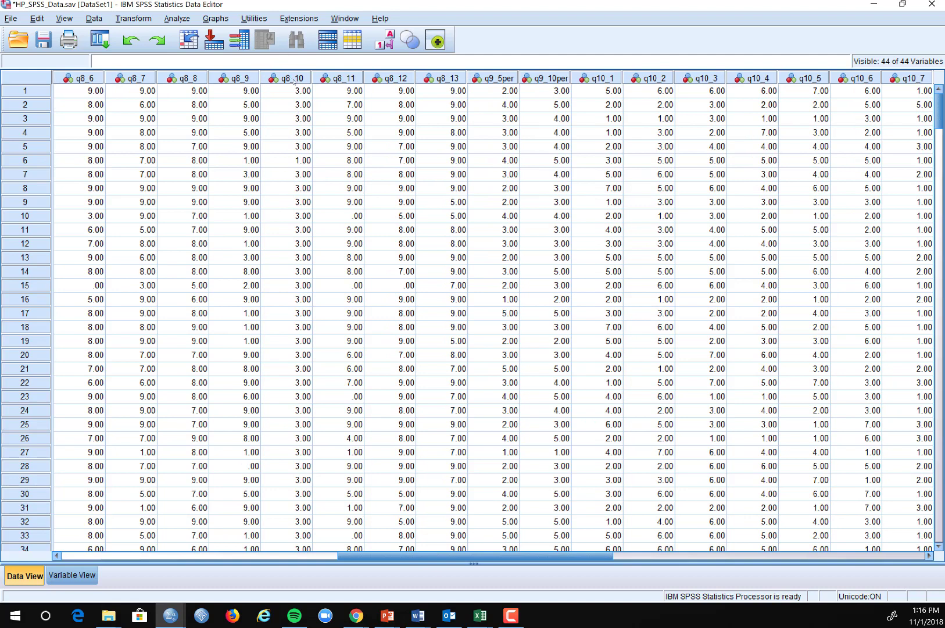
Cut case 6, which has 1 instead of 3 for the quality-control variable q8_10, from the dataset.
mouse_move(294, 83)
click(299, 160)
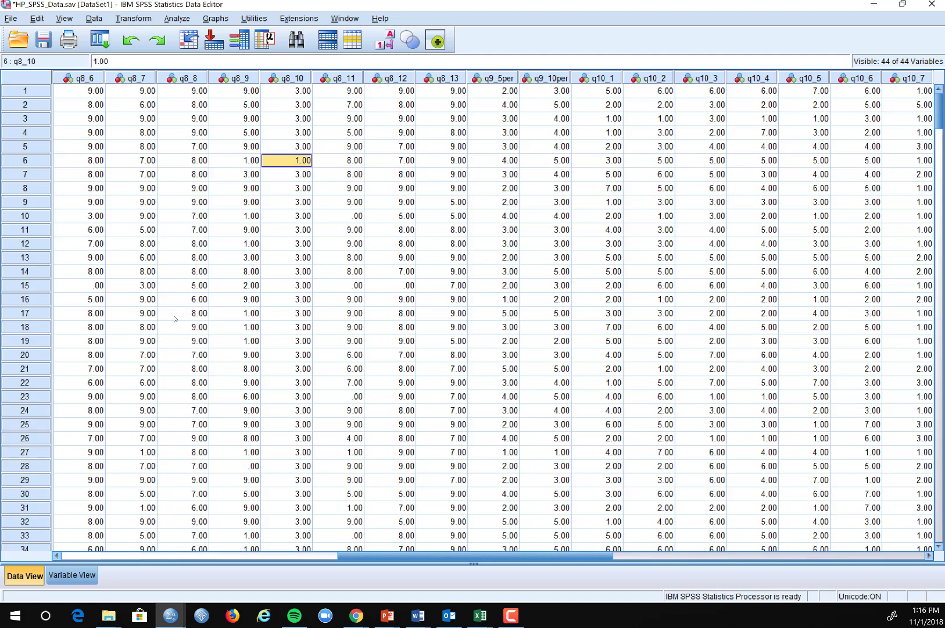
click(33, 162)
right_click(34, 162)
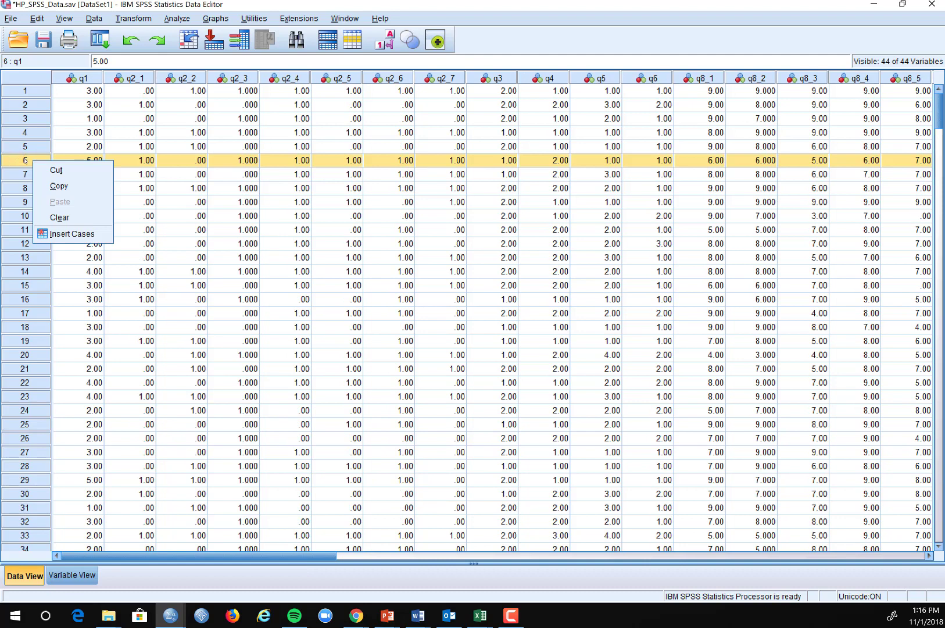
click(56, 170)
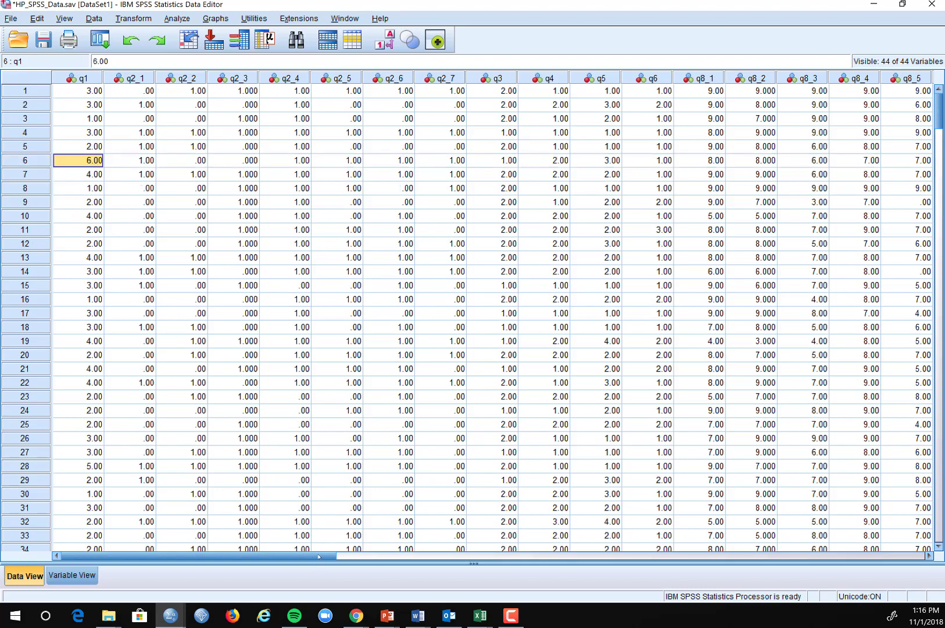
Find the next quality-control failure in q8_10 and cut case 37, whose answer is 9, from the dataset.
scroll(346, 549, right, 3)
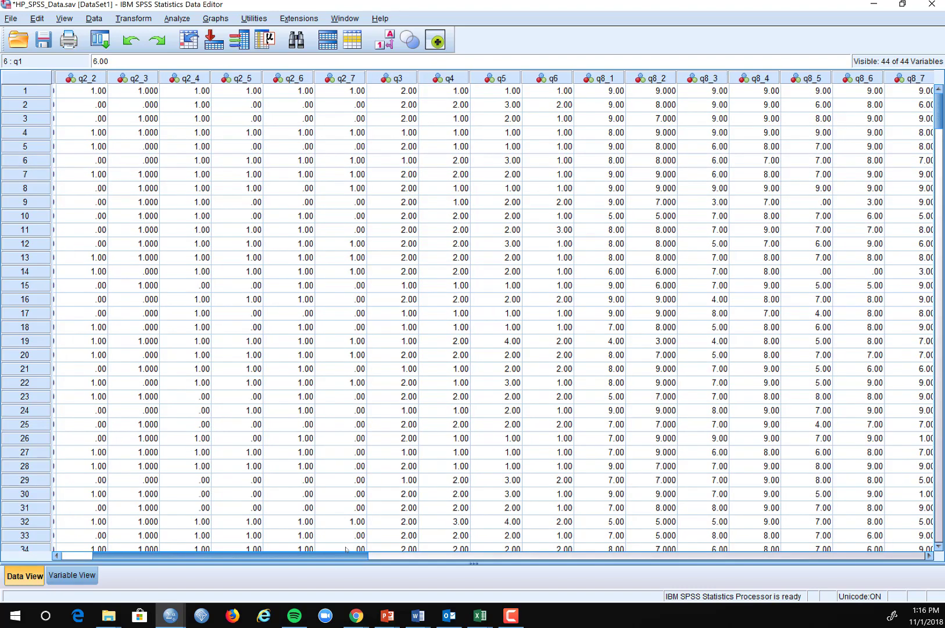
scroll(345, 549, right, 9)
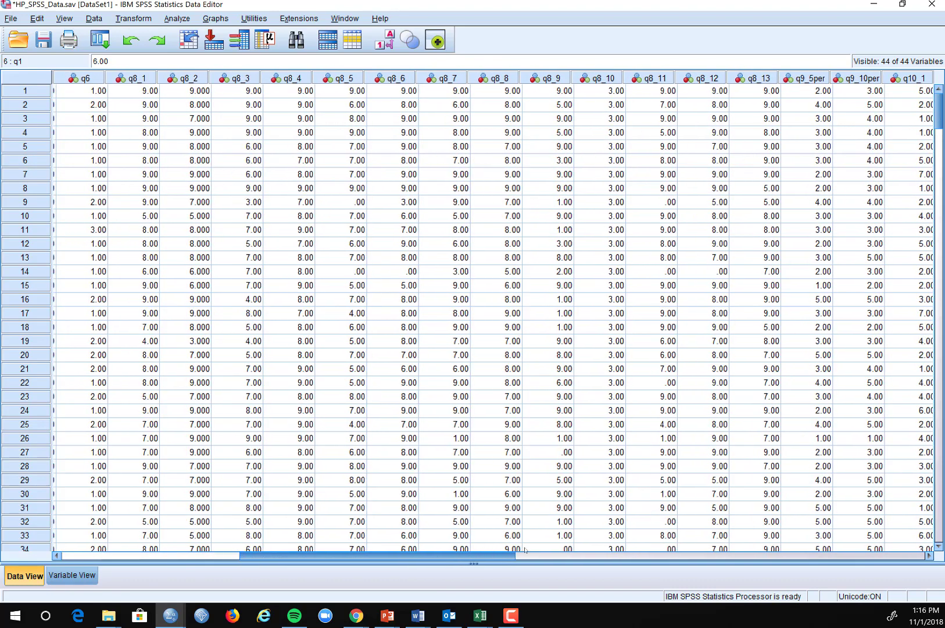
scroll(697, 260, down, 10)
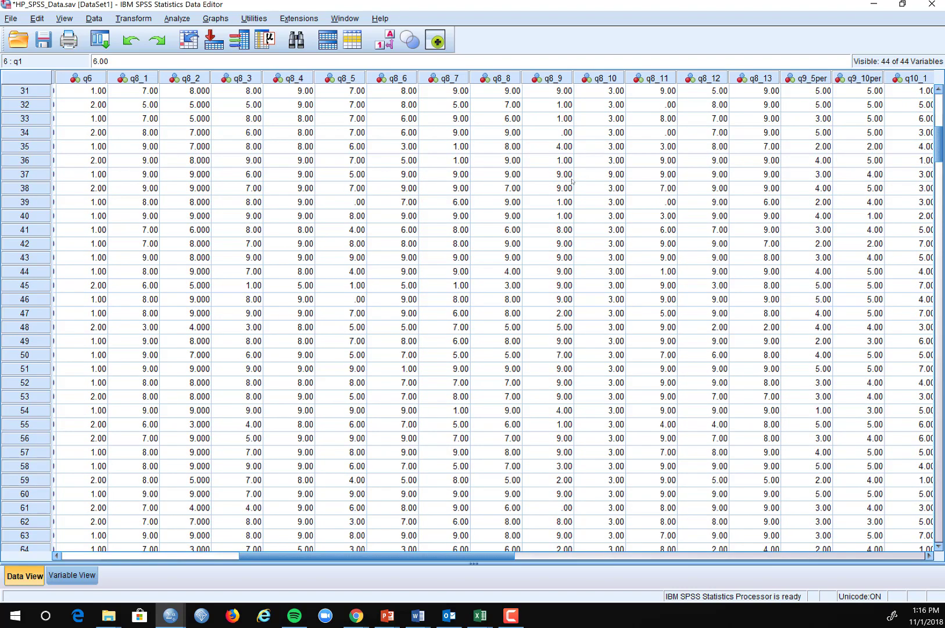
click(613, 175)
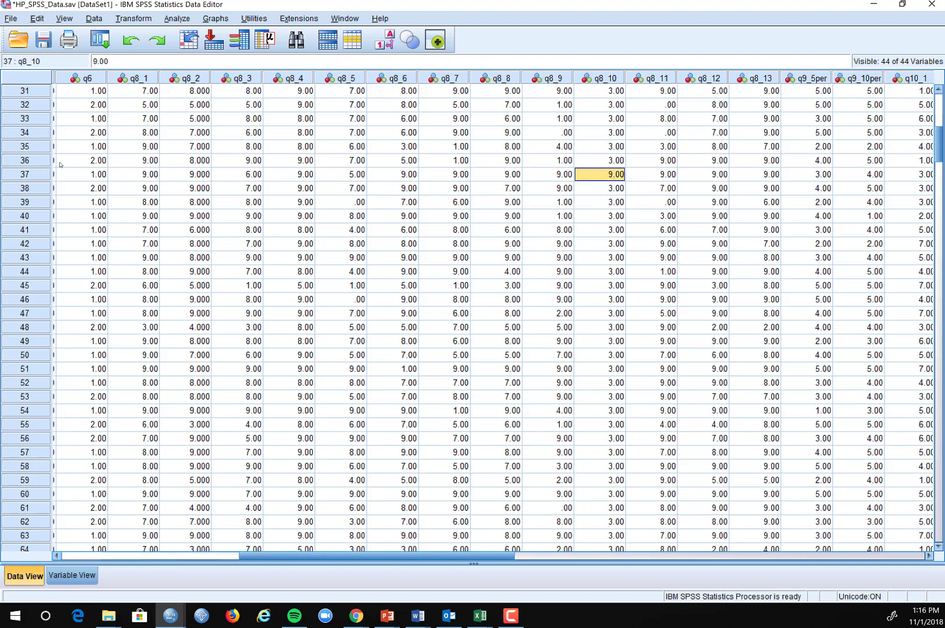
click(24, 175)
right_click(25, 174)
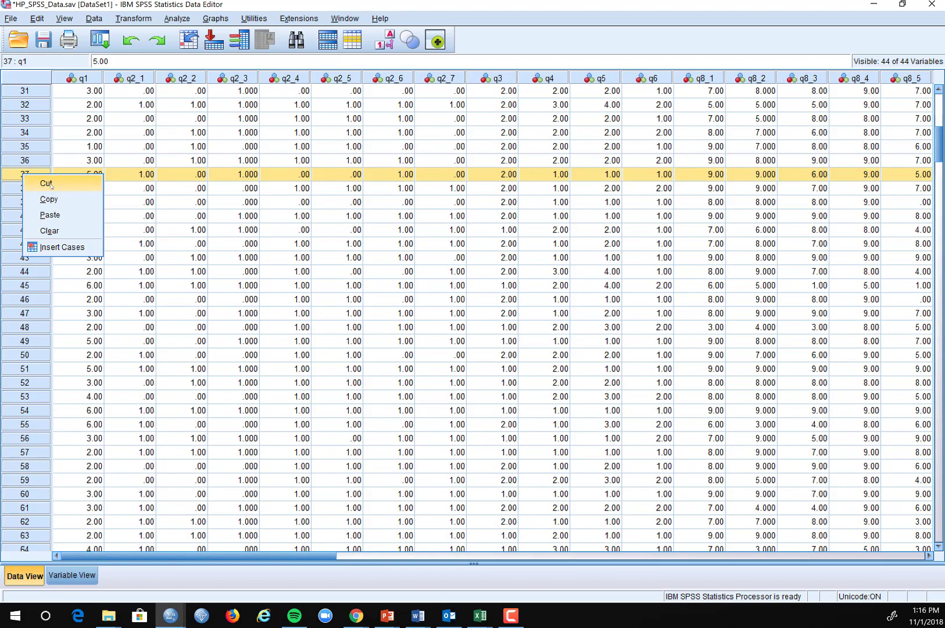
click(47, 183)
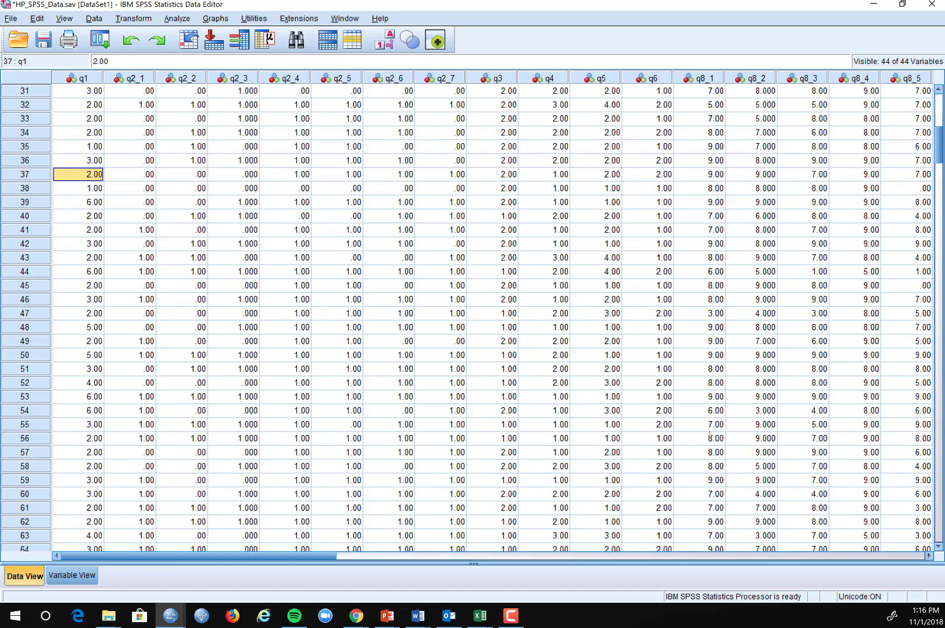
Continue down the q8_10 column and cut case 112, whose quality-control answer is 4, from the dataset.
drag(335, 555, 494, 558)
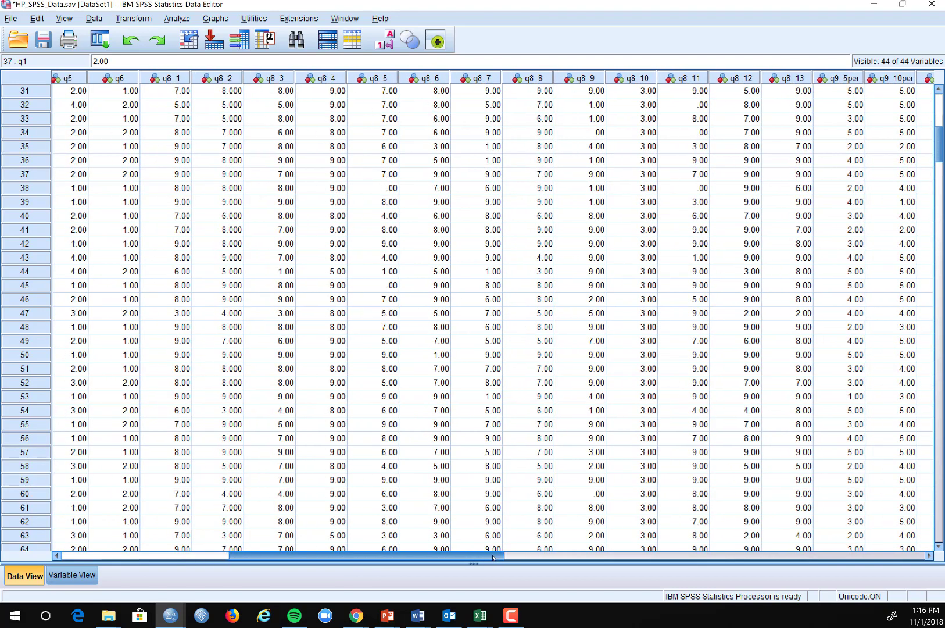
scroll(729, 368, down, 13)
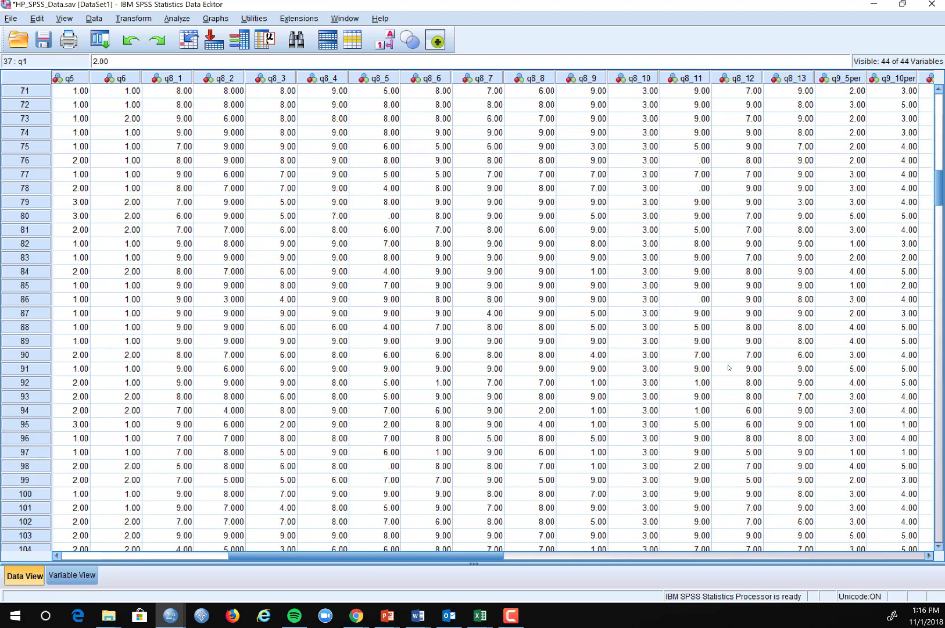
scroll(729, 368, down, 7)
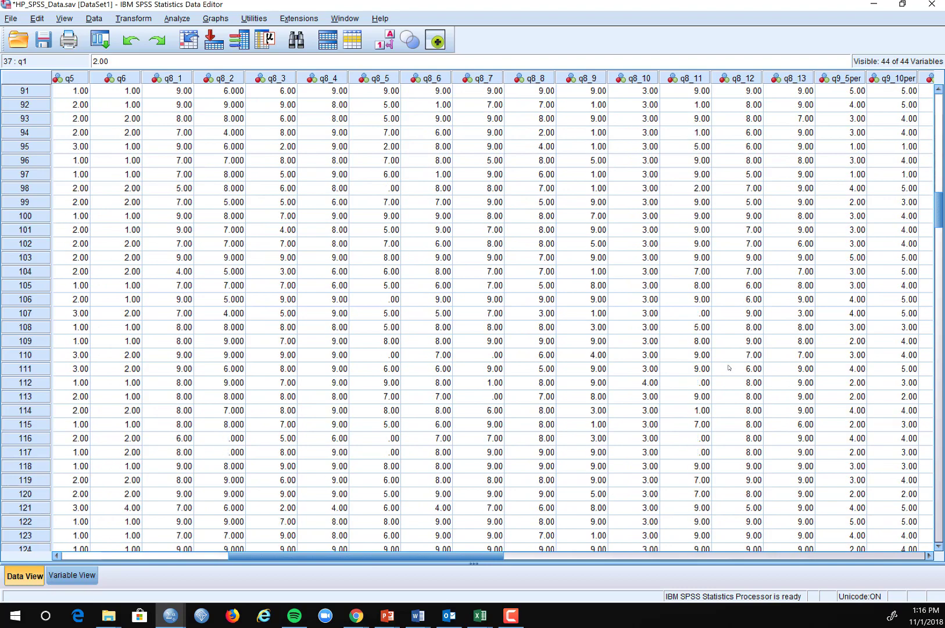
click(650, 385)
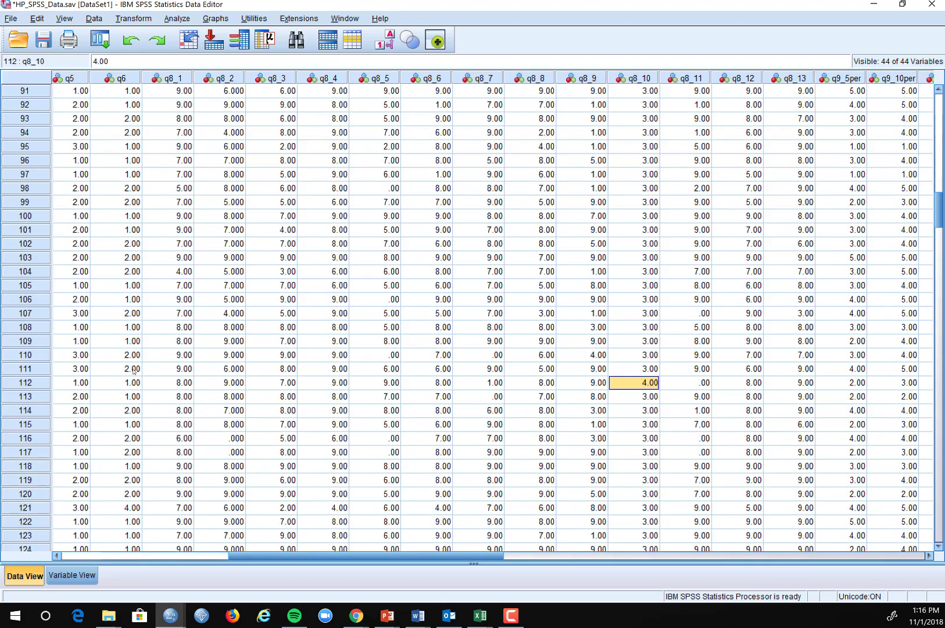
right_click(30, 383)
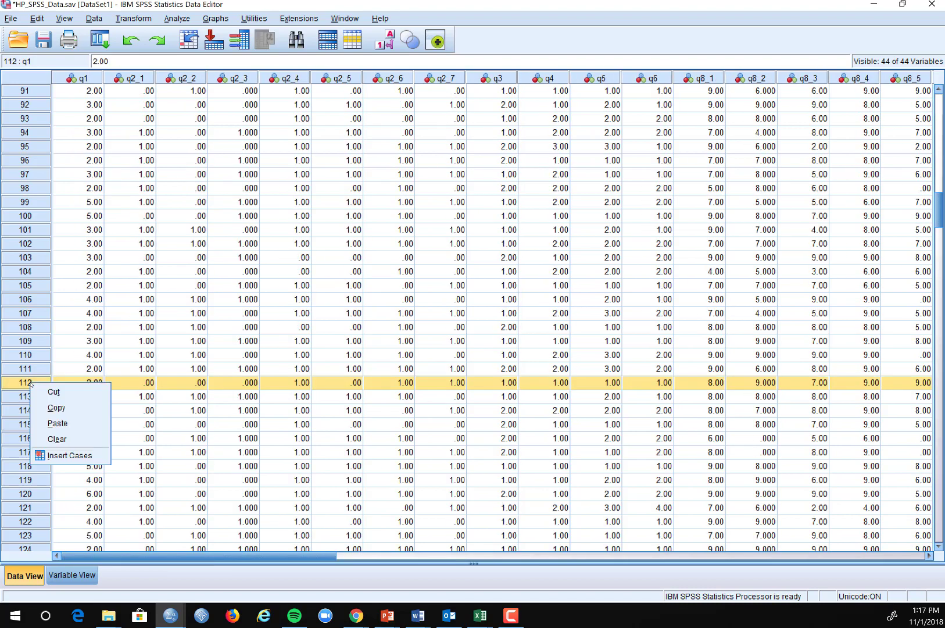
click(59, 393)
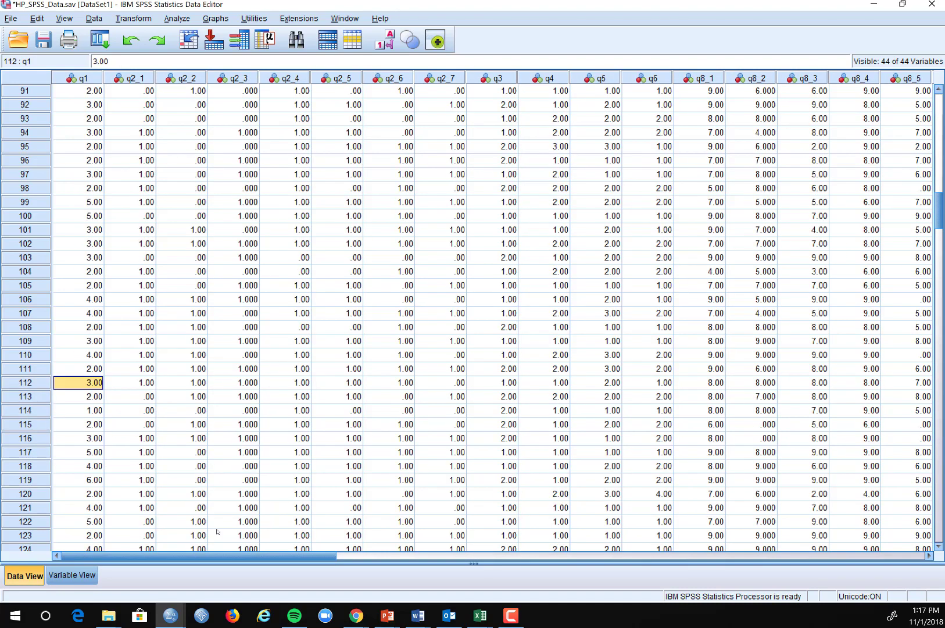
Check q8_10 through the last case and cut case 250, whose quality-control answer is 9, from the dataset.
drag(270, 558, 402, 568)
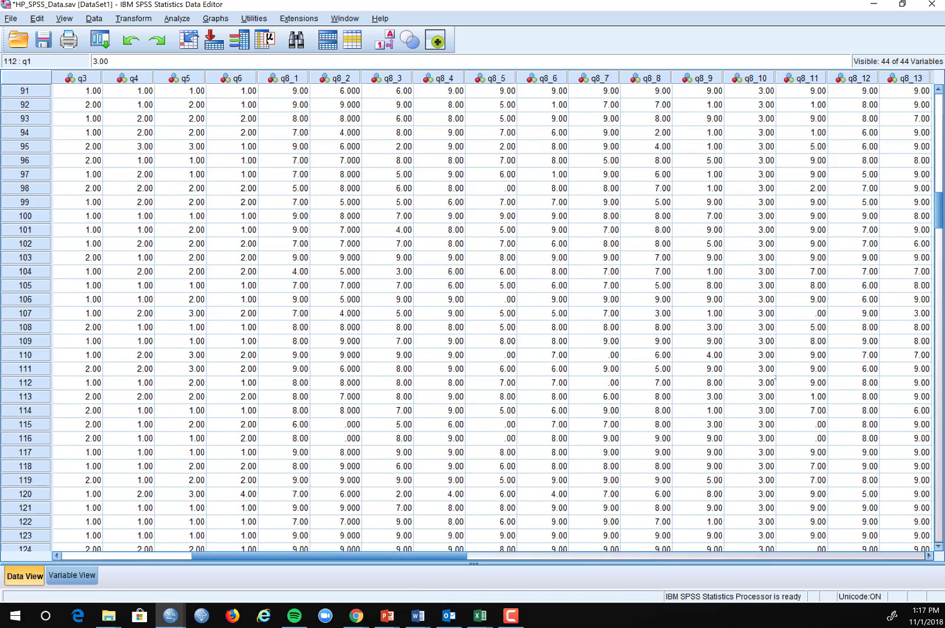
scroll(776, 378, down, 17)
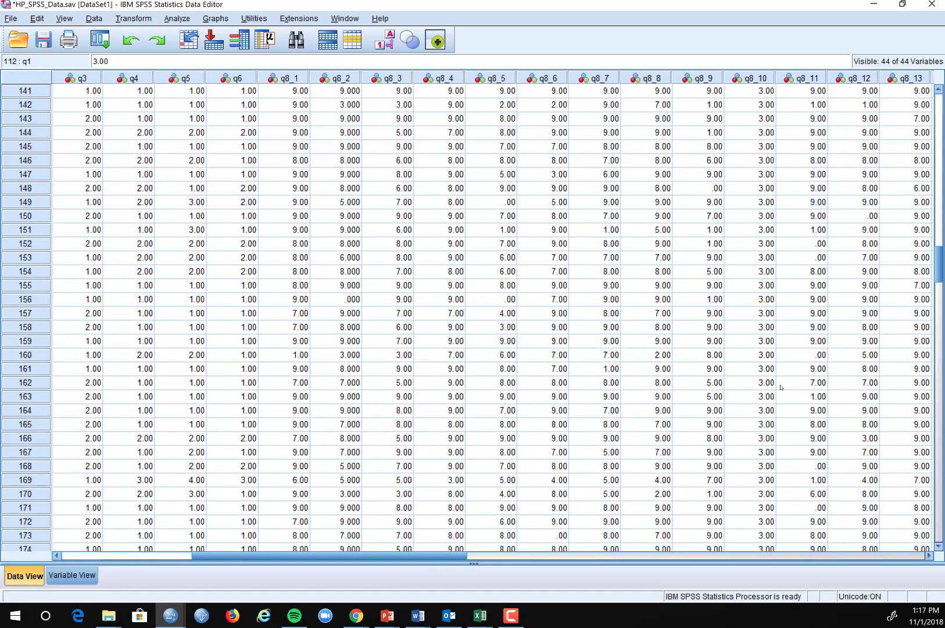
scroll(780, 387, down, 20)
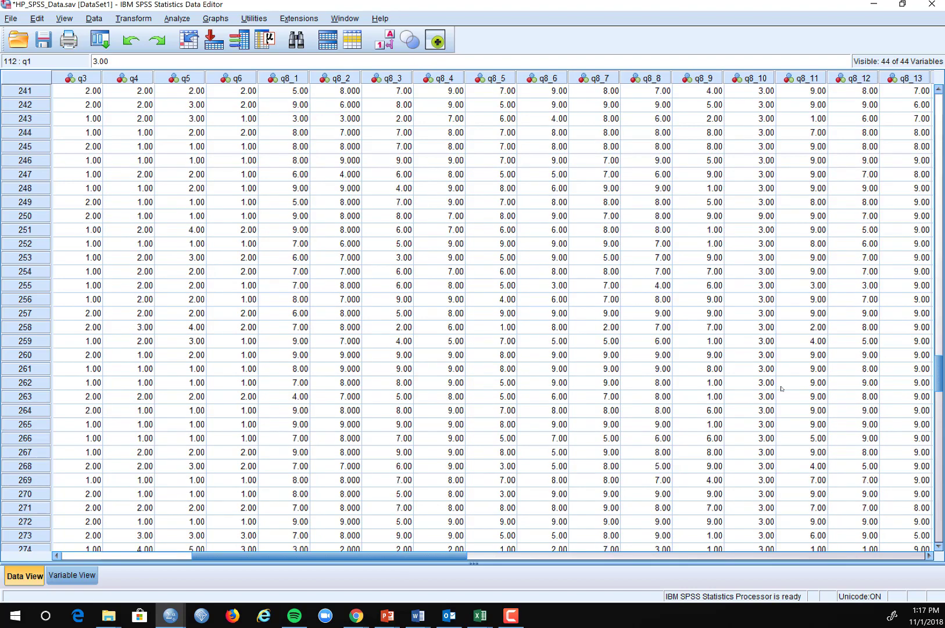
scroll(781, 388, down, 20)
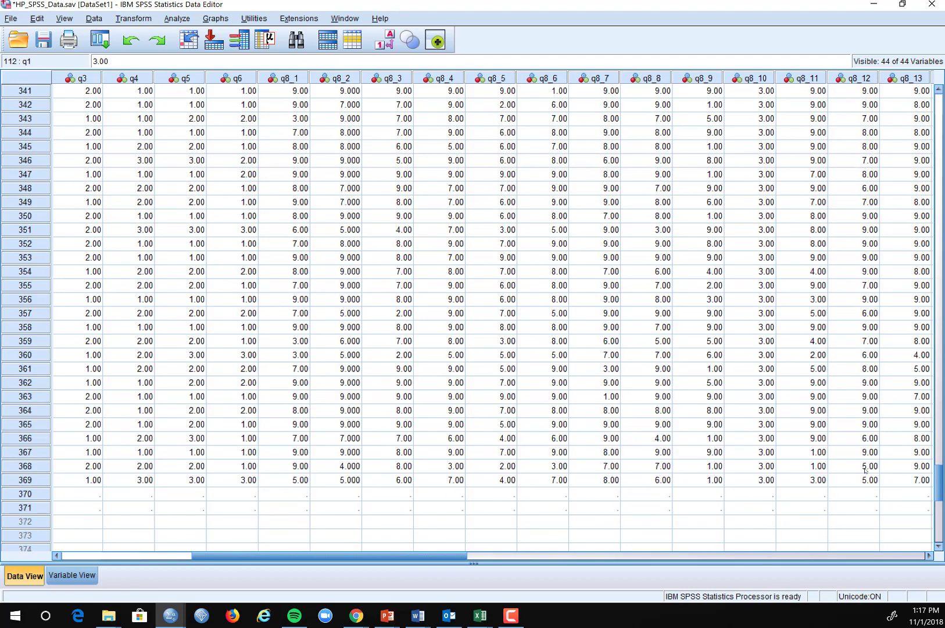
drag(937, 483, 922, 366)
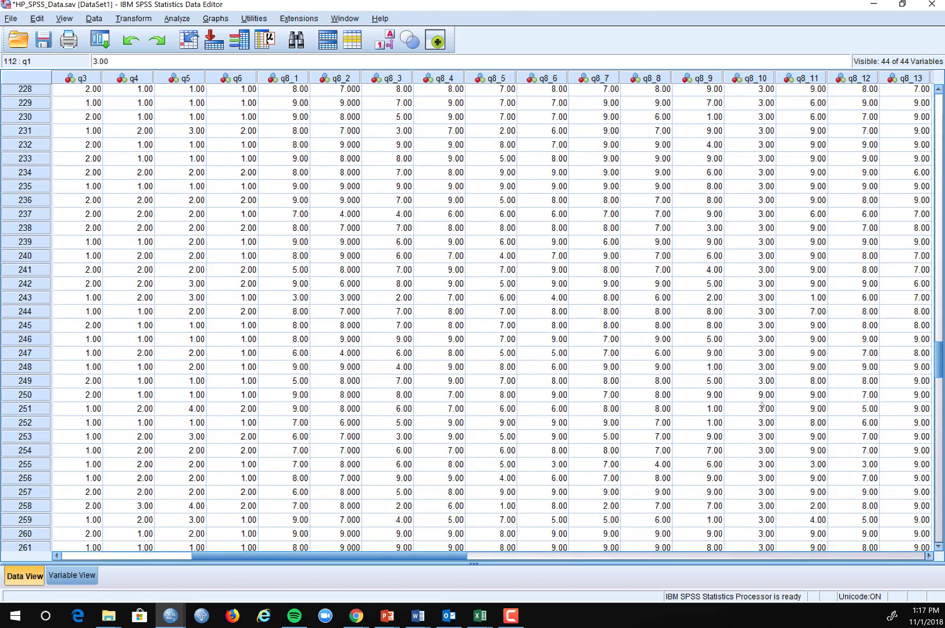
click(762, 395)
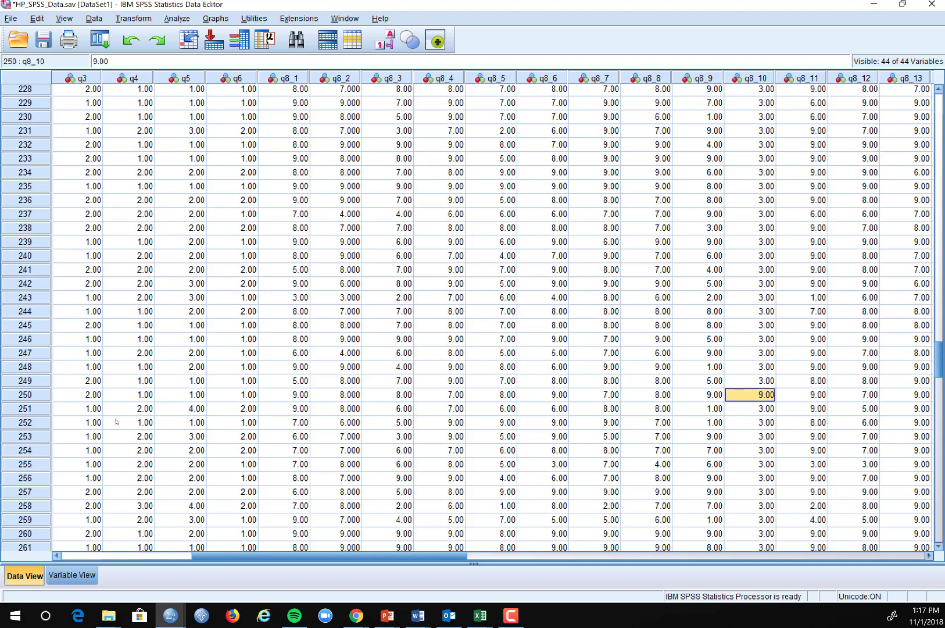
click(29, 395)
right_click(29, 394)
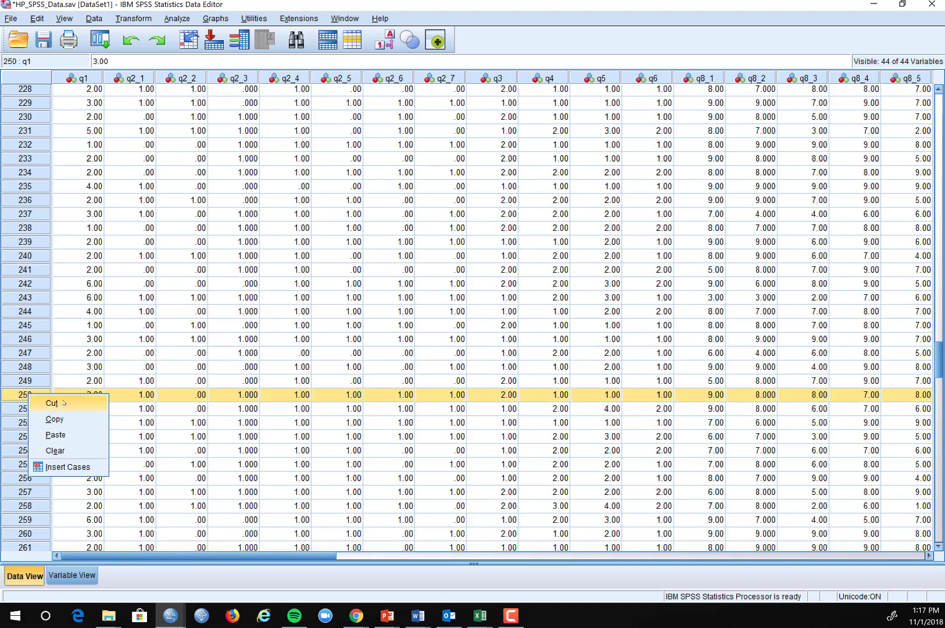
click(52, 404)
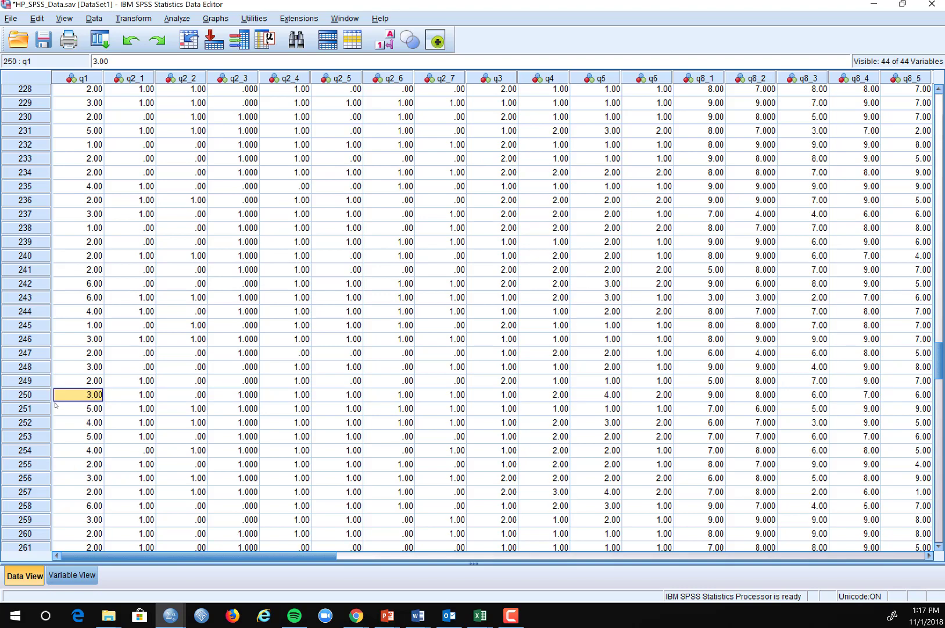
Save the dataset, and save a copy on the Desktop as HP_SPSS_Data_Clean.sav.
mouse_move(293, 559)
mouse_down()
mouse_move(441, 560)
mouse_move(293, 560)
mouse_up()
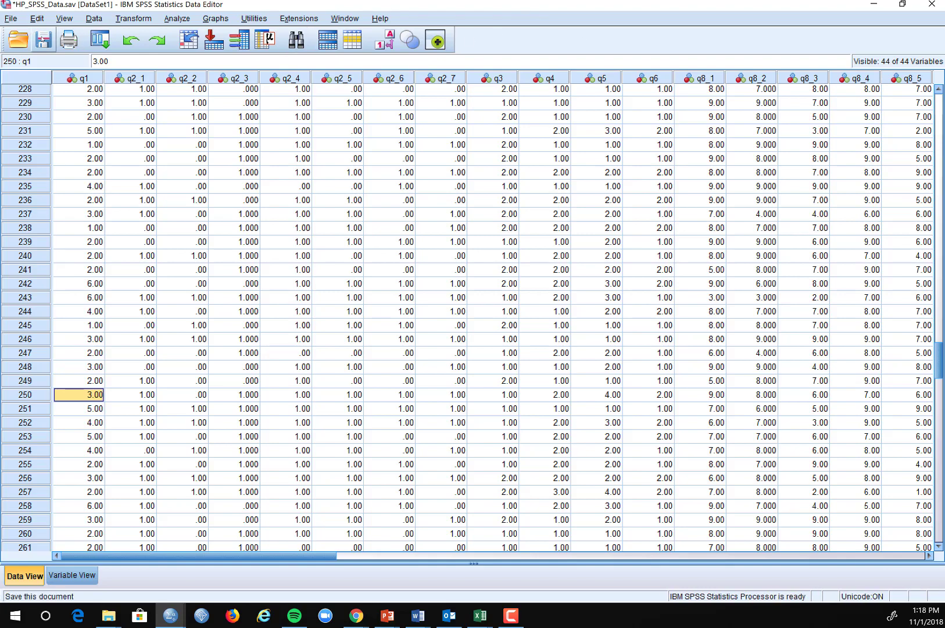
click(44, 39)
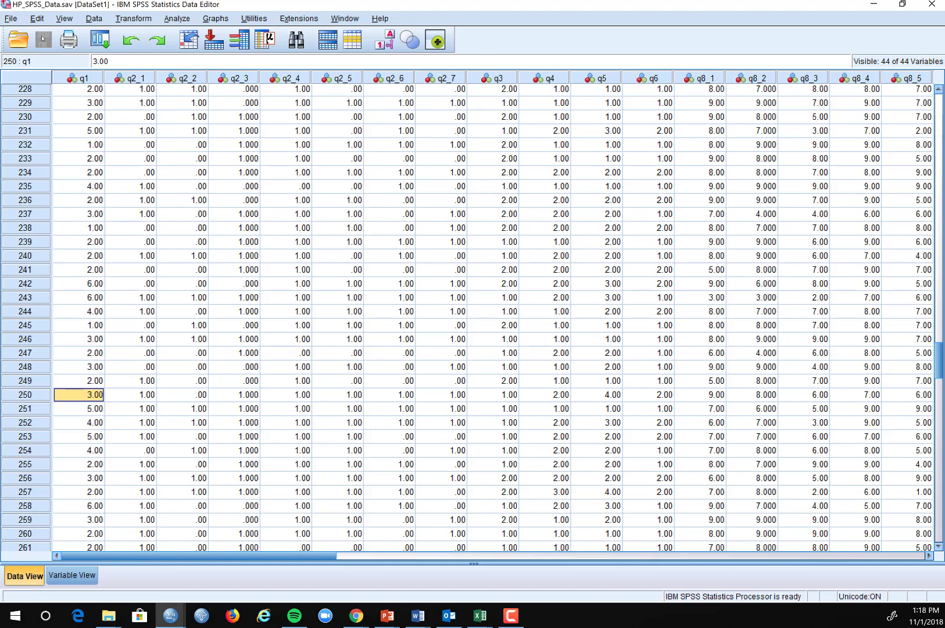
click(9, 20)
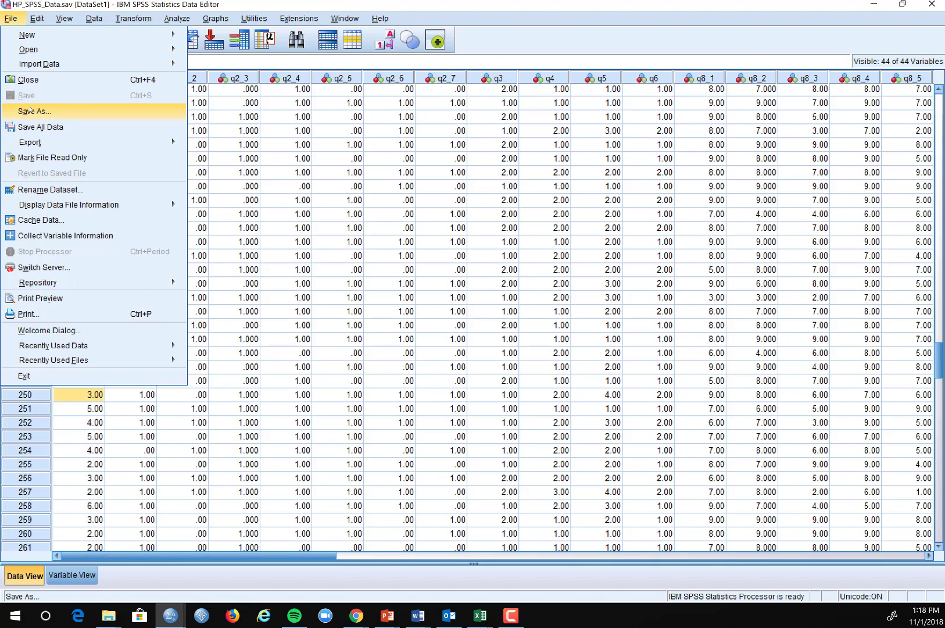
click(31, 111)
drag(866, 203, 343, 131)
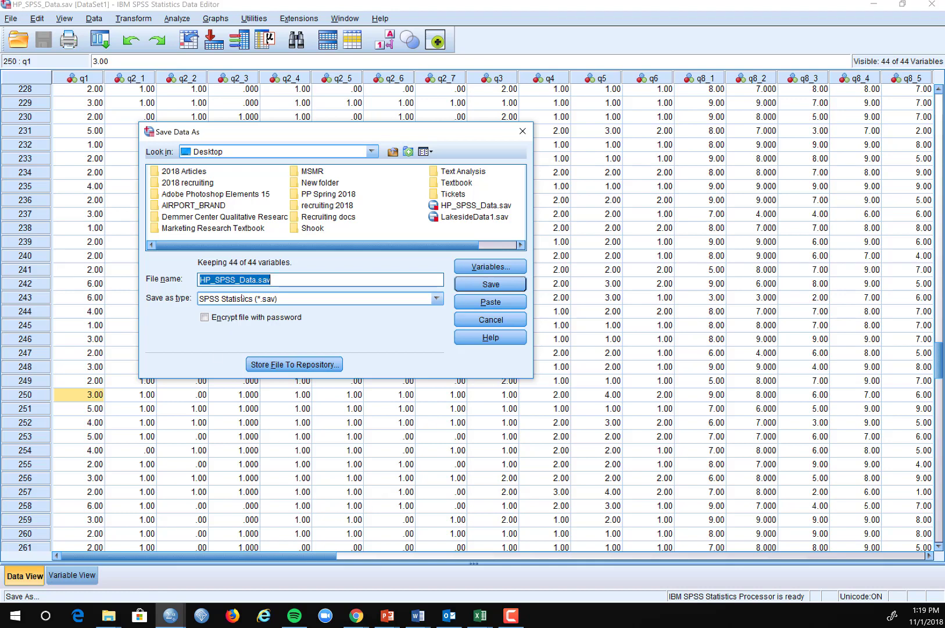
click(257, 280)
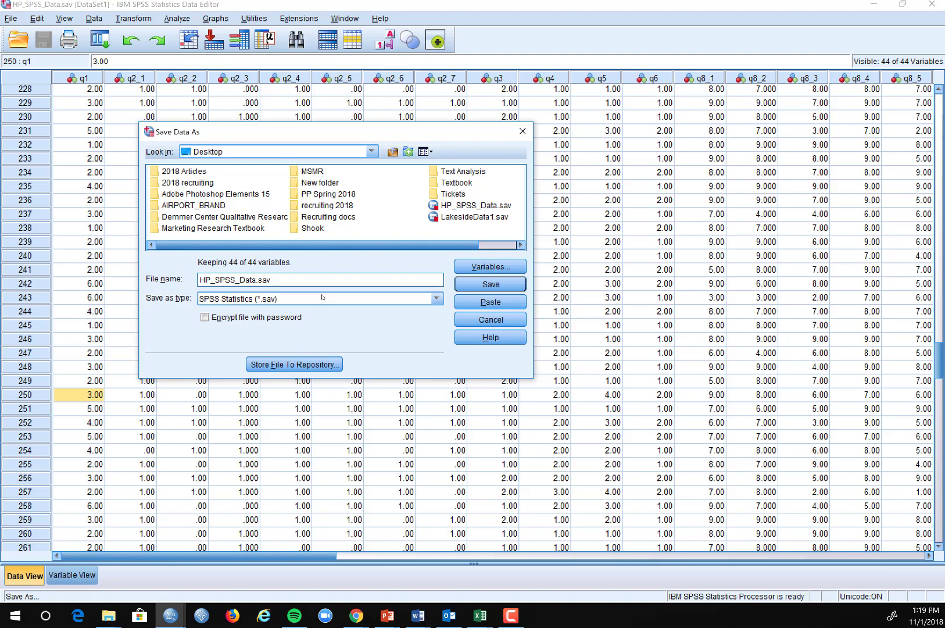
text(_Clean)
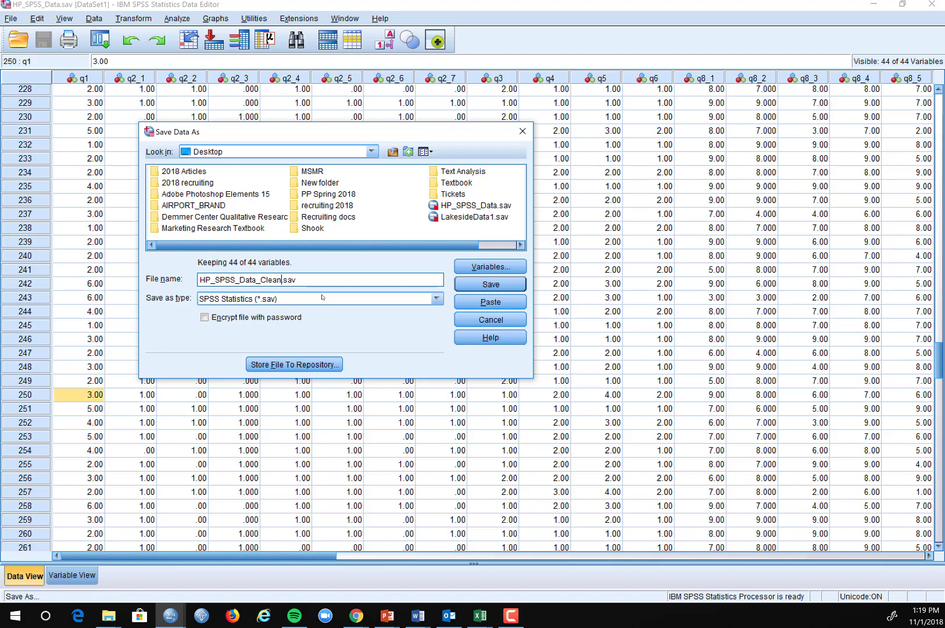
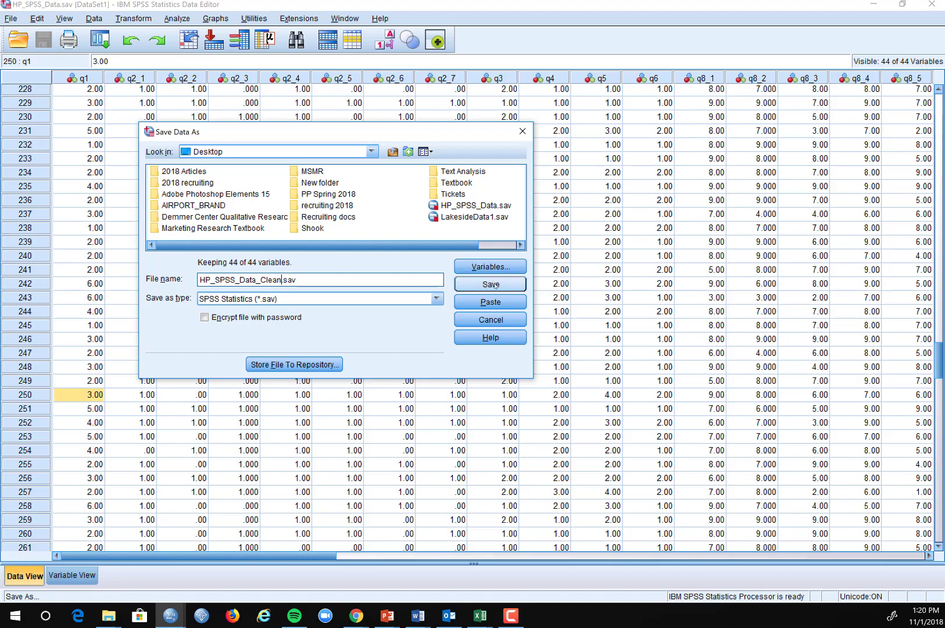
click(491, 284)
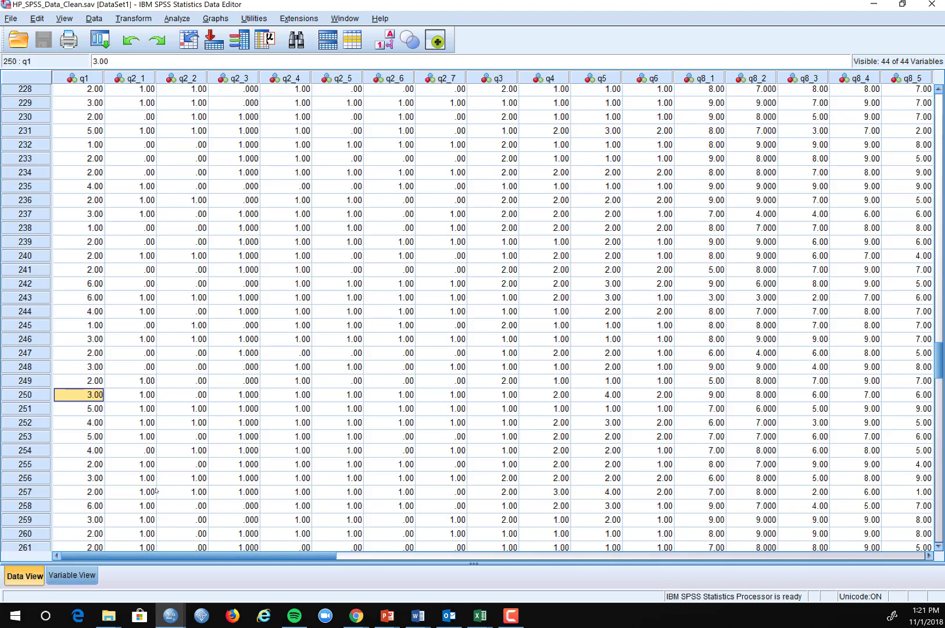
Show the variable definitions and widen the Label column so more of the question wording can be read alongside the Values column.
click(75, 582)
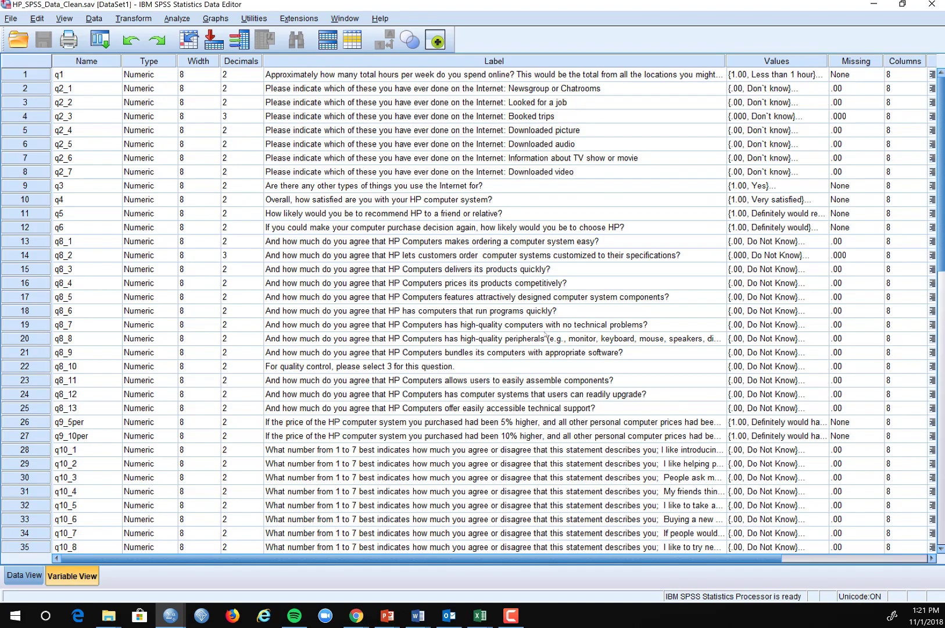
scroll(571, 430, down, 7)
scroll(580, 379, up, 3)
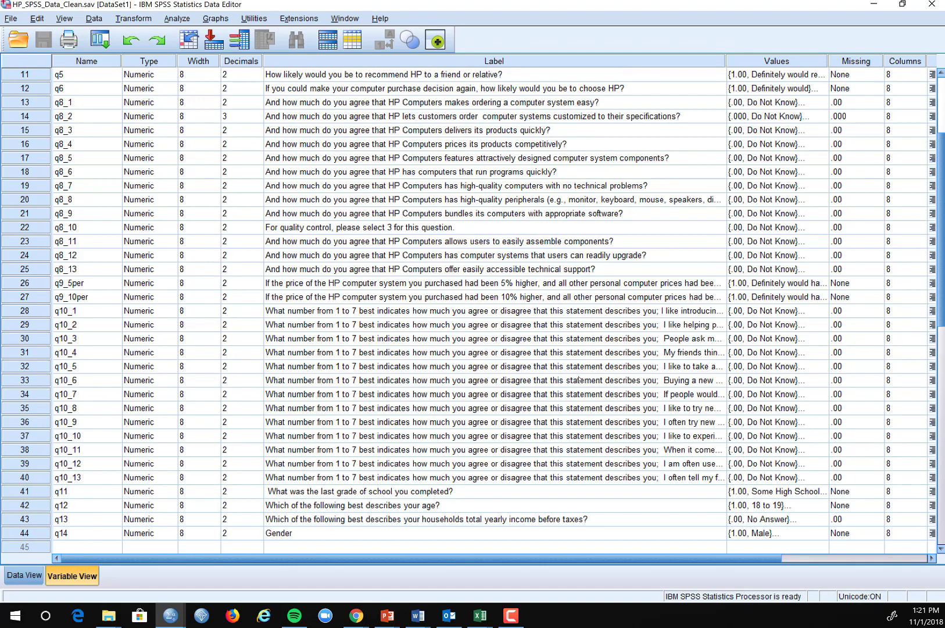
drag(725, 61, 903, 73)
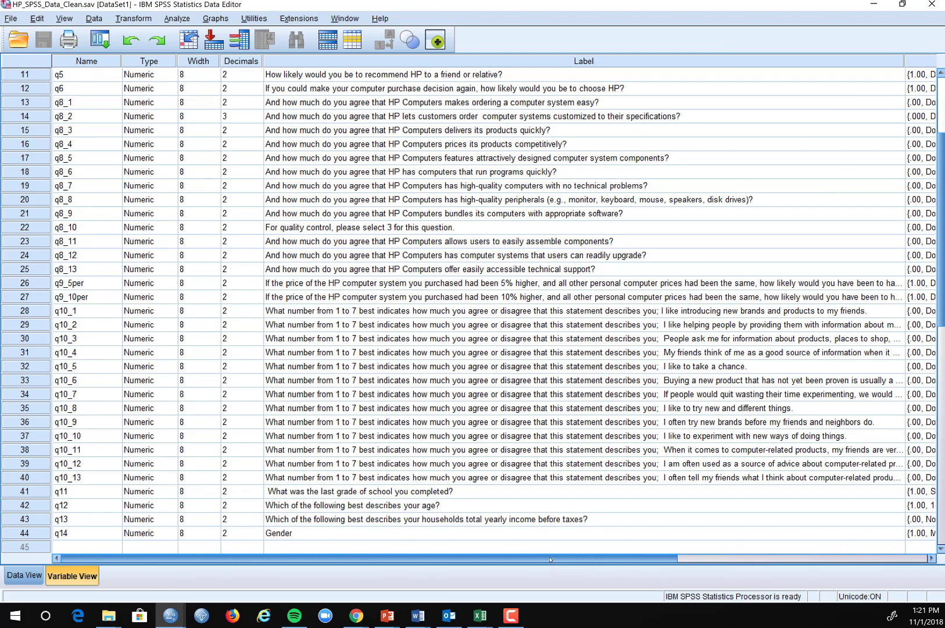
drag(553, 558, 690, 561)
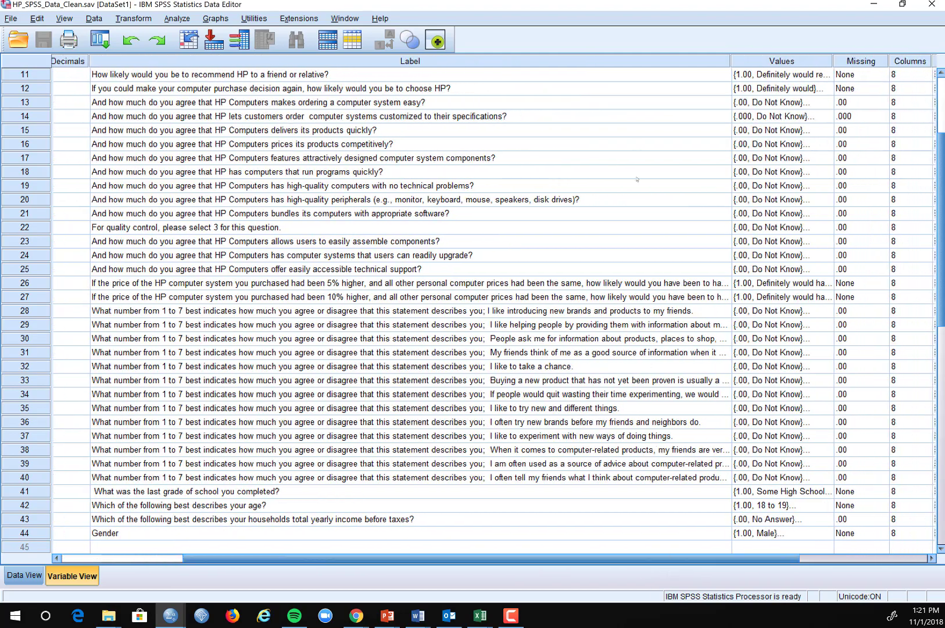
Widen the Label column to show the 1-to-7 statements in full, and examine the value labels of "I like to take a chance.".
drag(730, 61, 863, 72)
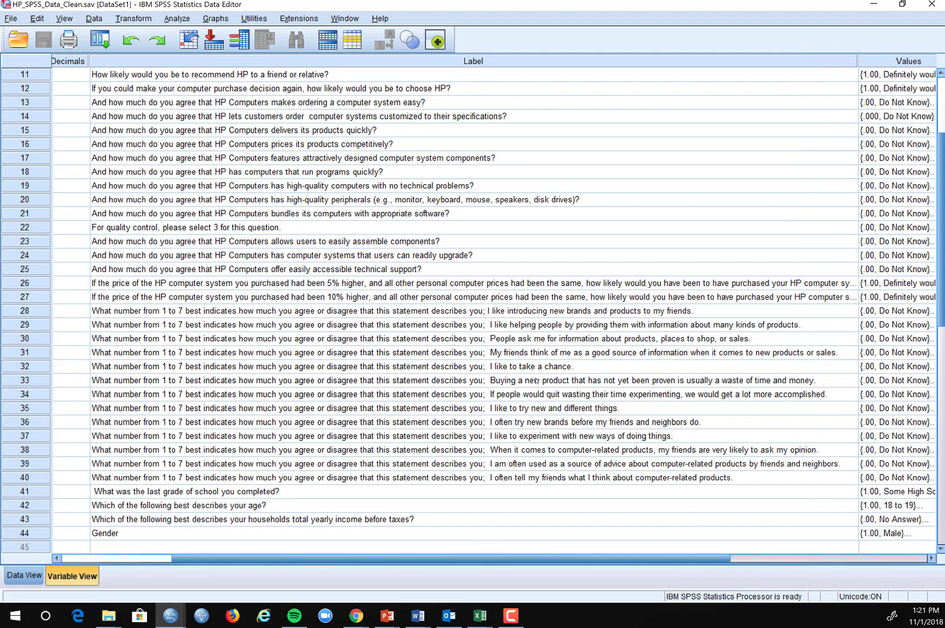
click(514, 368)
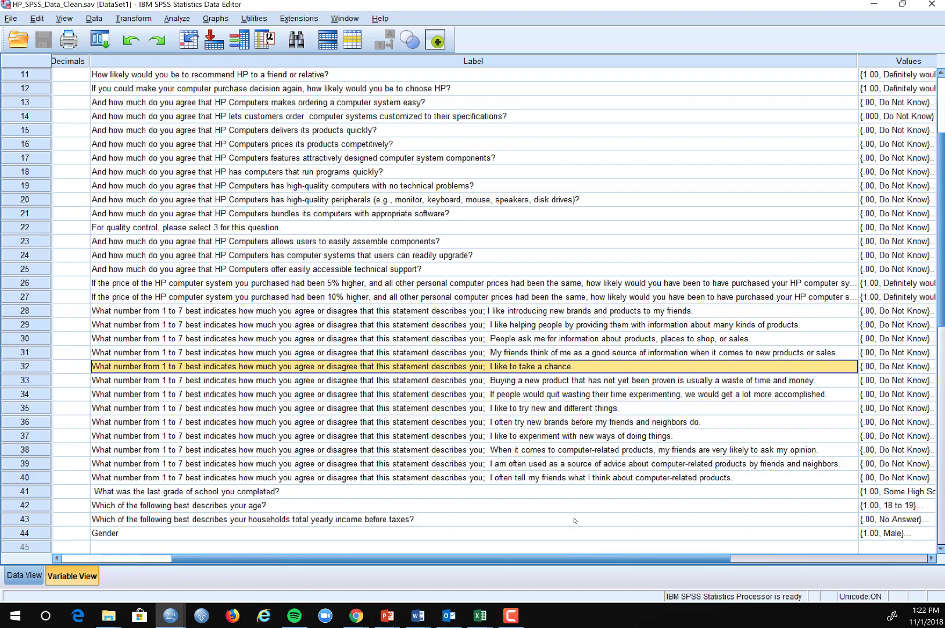
drag(671, 561, 712, 564)
click(892, 367)
click(893, 366)
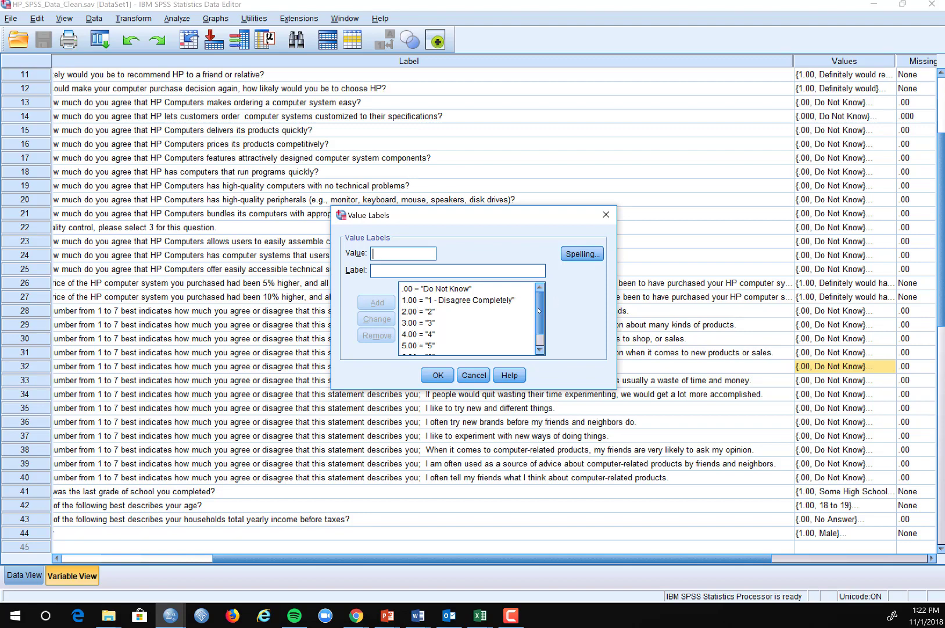
scroll(540, 314, down, 1)
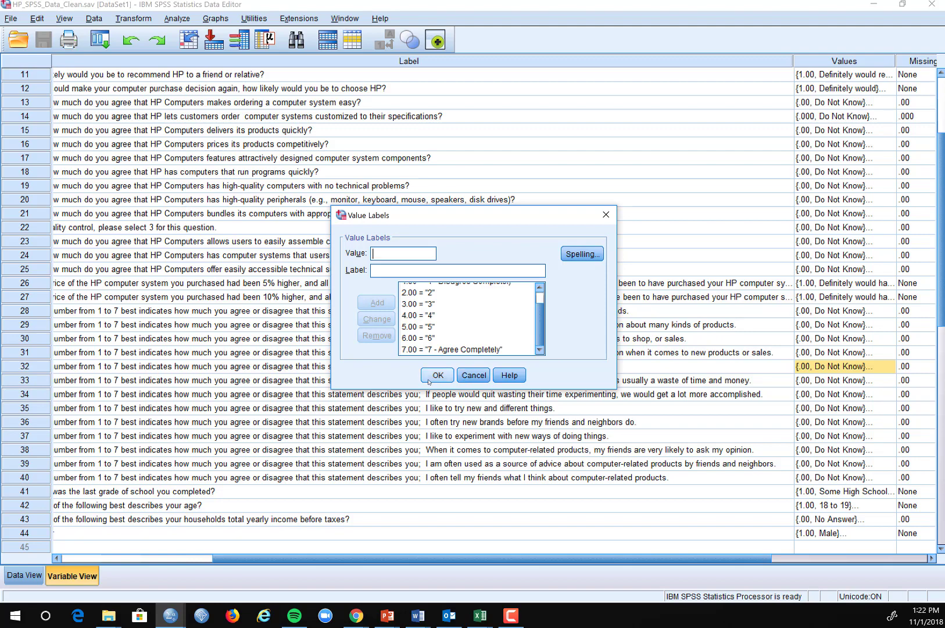
click(465, 375)
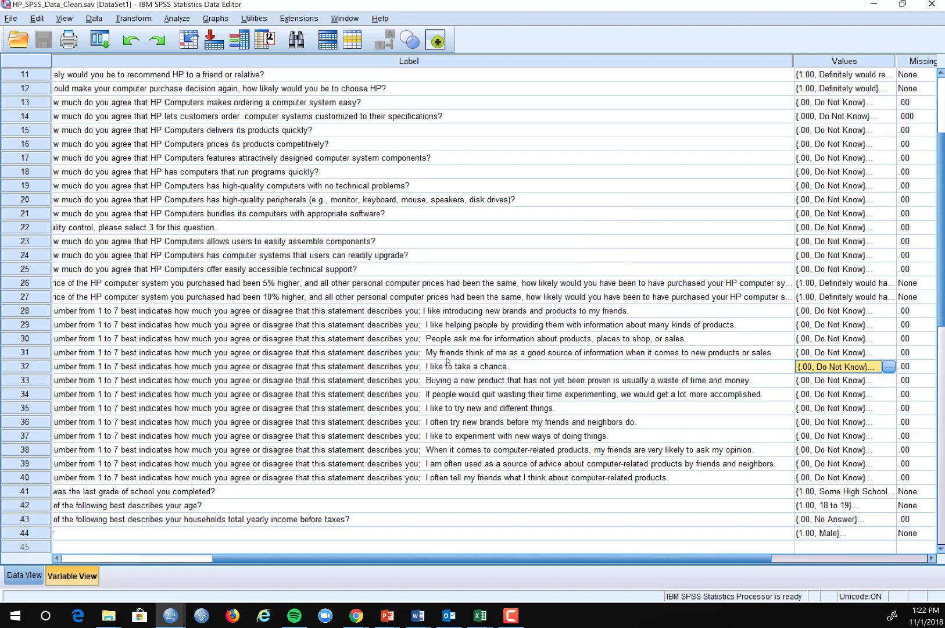
Compare the wording of the positive statements in rows 32 and 35 to 37 with the negative statements in rows 33 and 34.
click(453, 367)
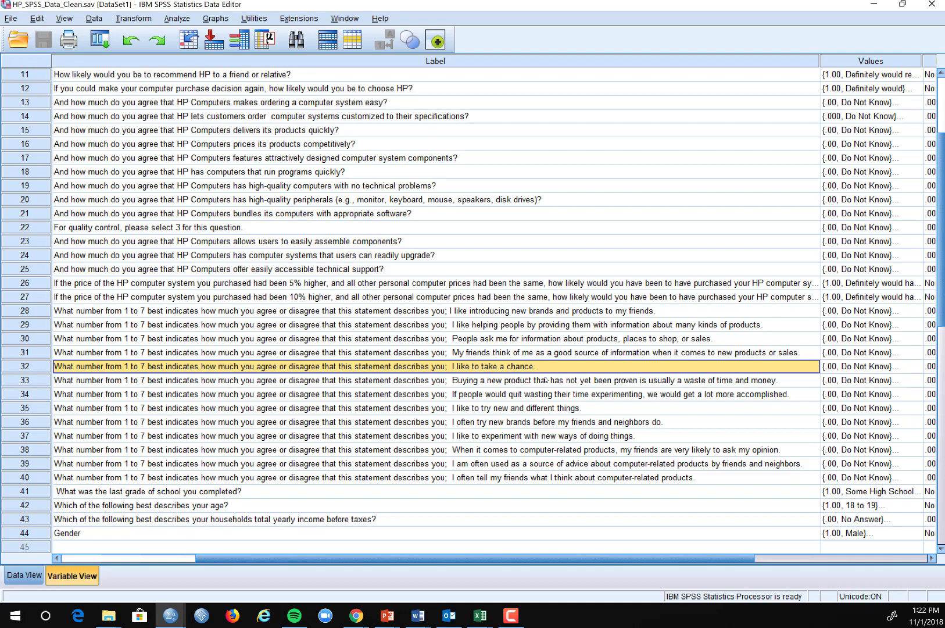
click(503, 410)
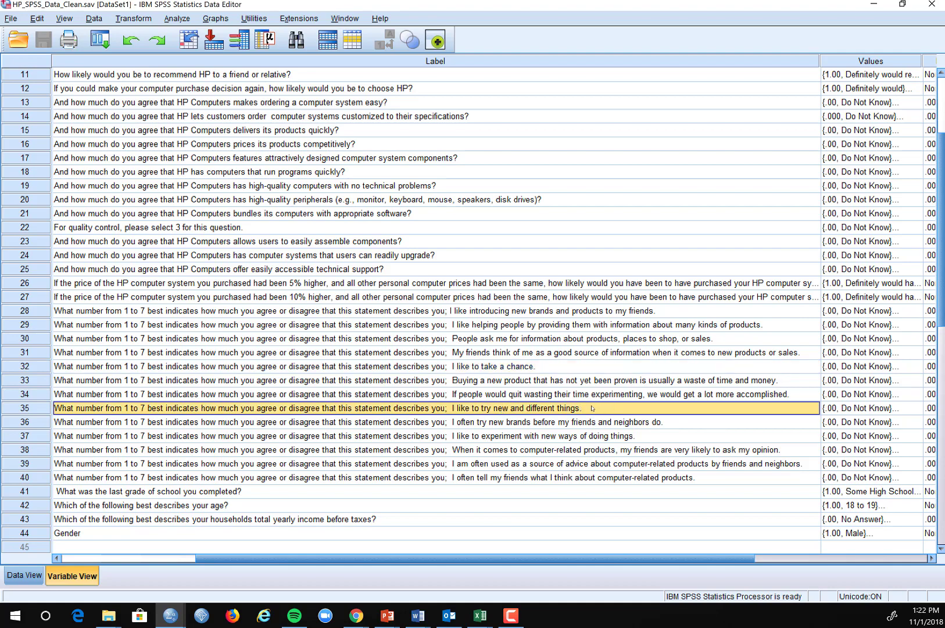
click(562, 424)
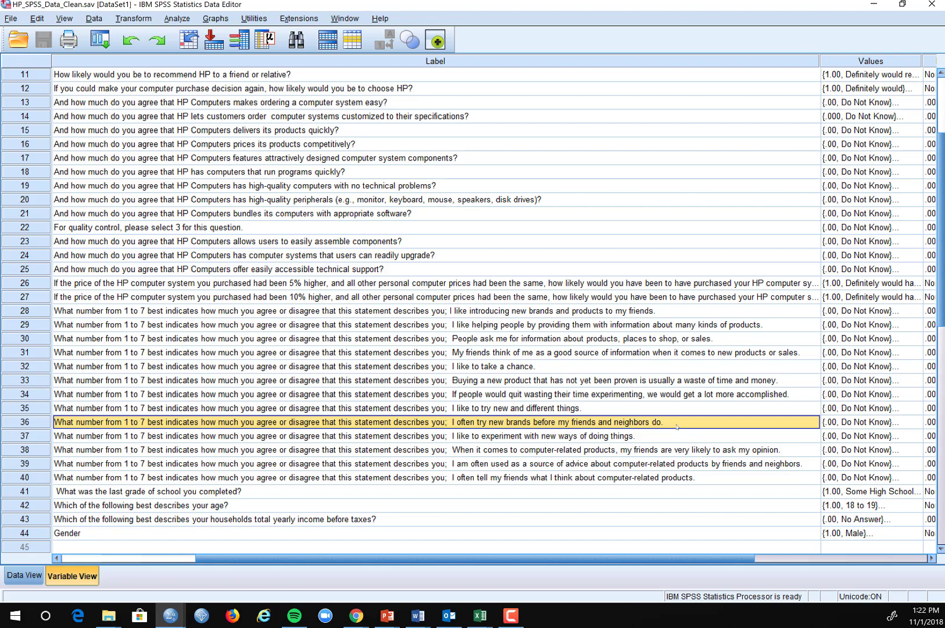
click(601, 436)
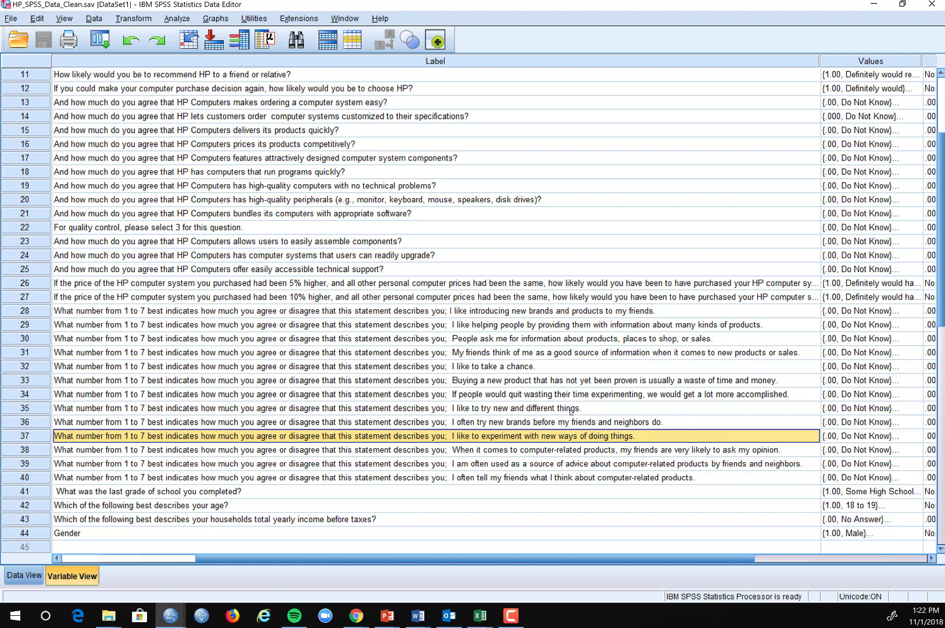
click(511, 382)
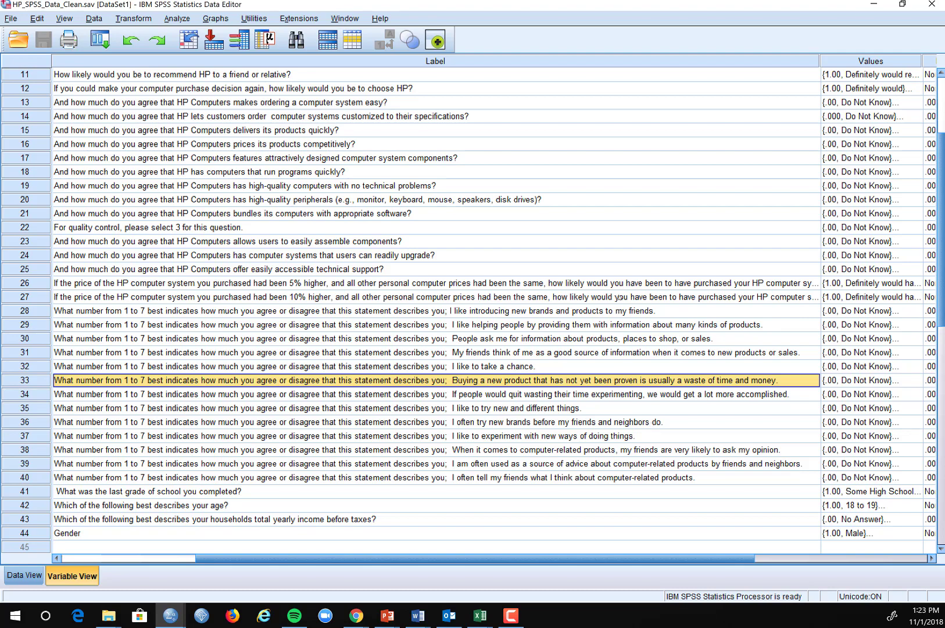
click(520, 395)
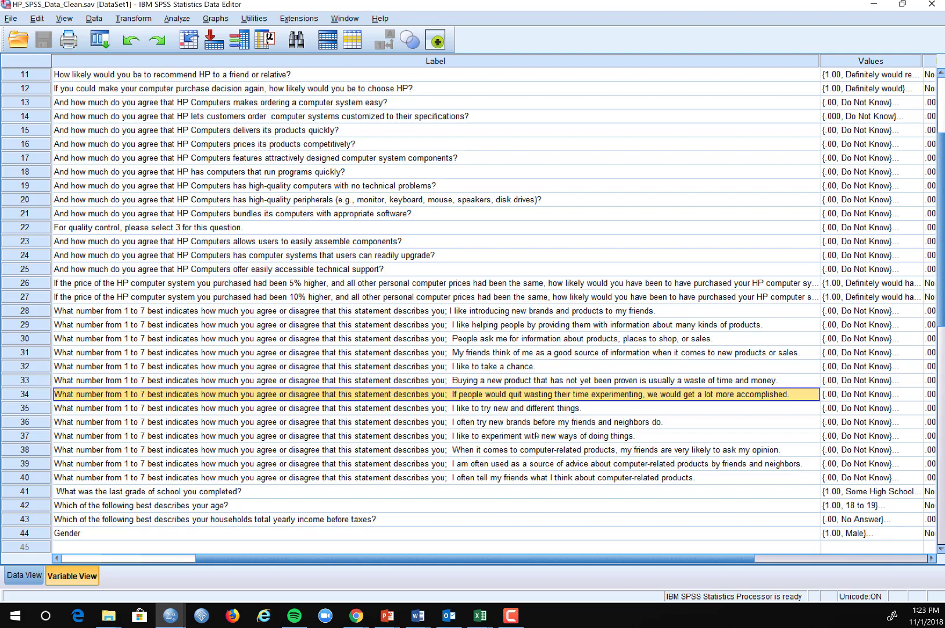
click(510, 381)
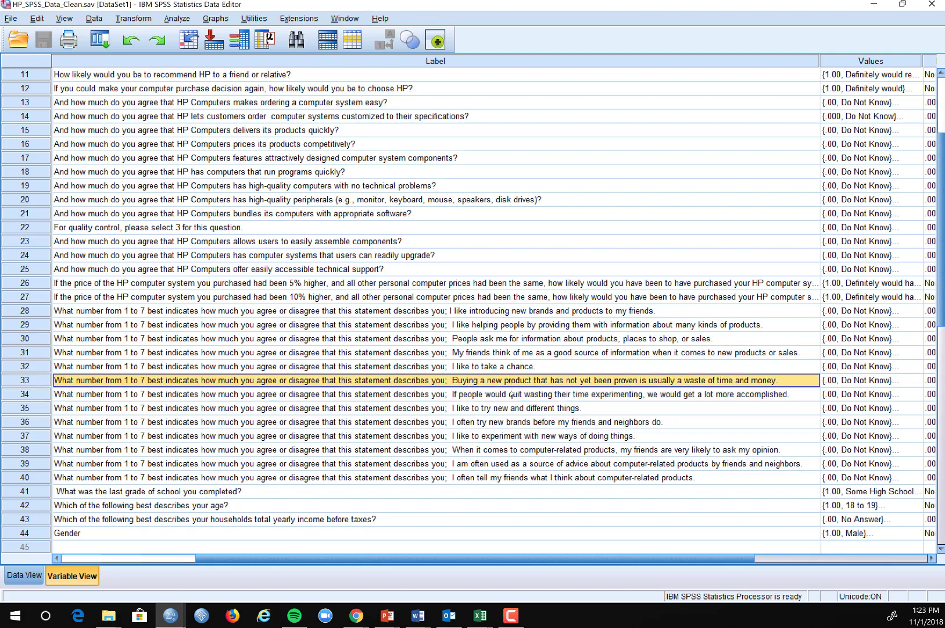
click(512, 393)
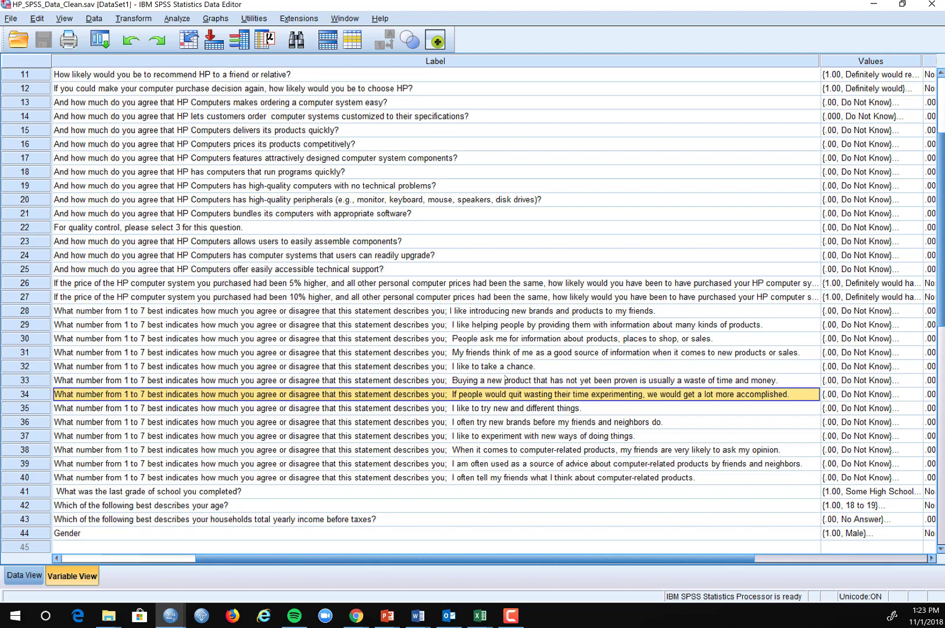
click(507, 382)
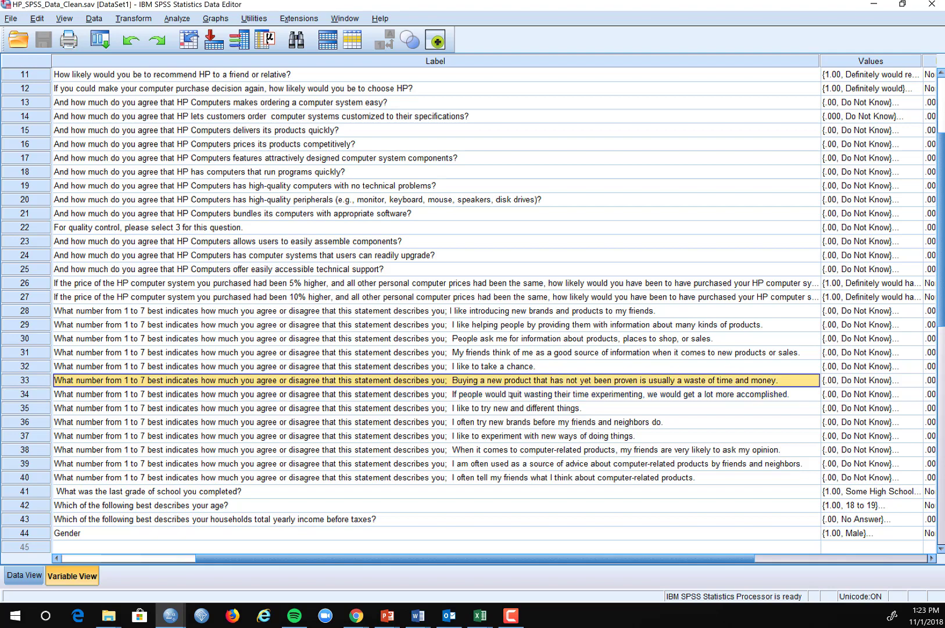
click(511, 394)
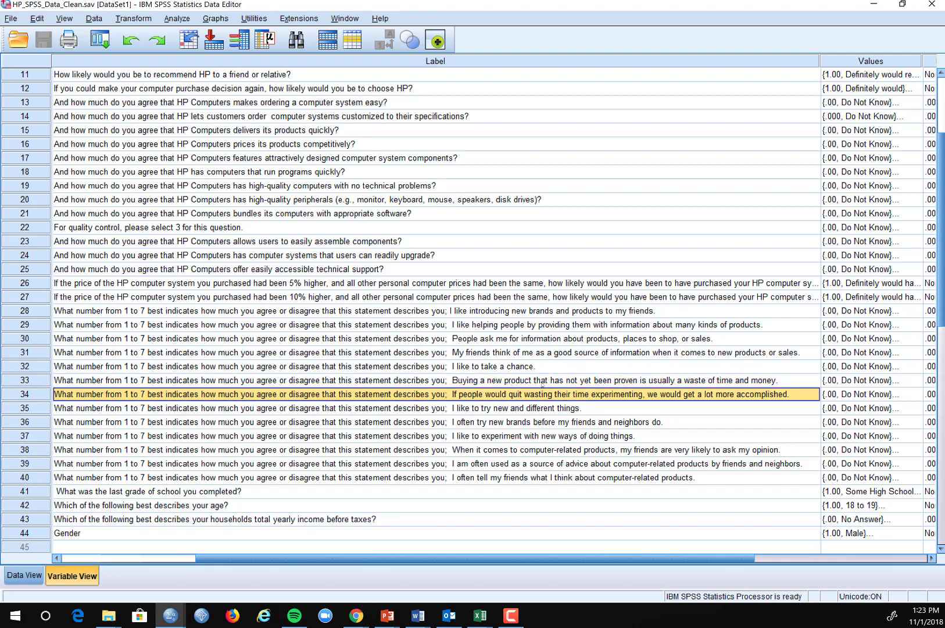
click(533, 383)
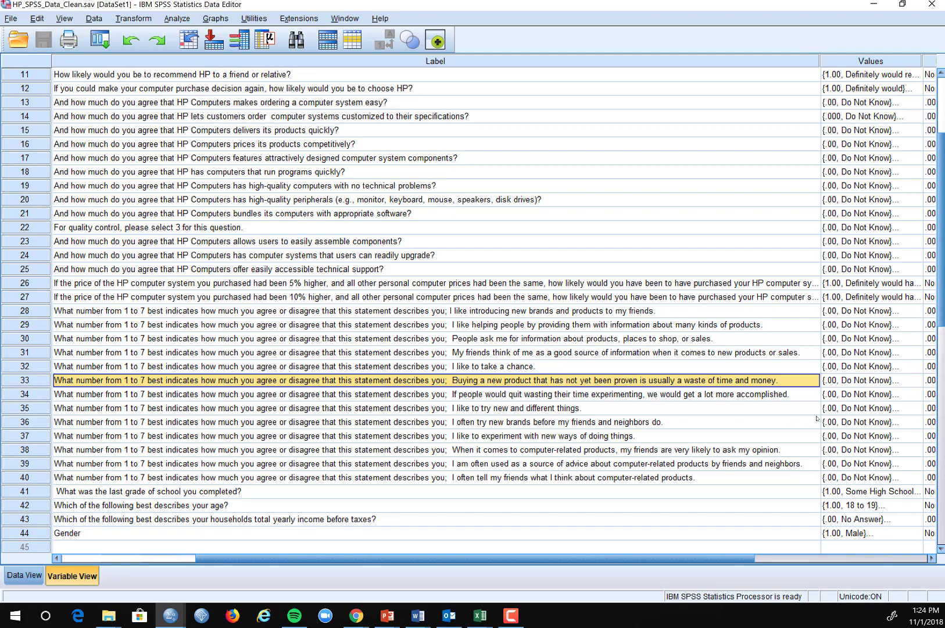
Examine the full list of value labels for the row 33 statement about buying an unproven new product, leaving them unedited.
click(905, 384)
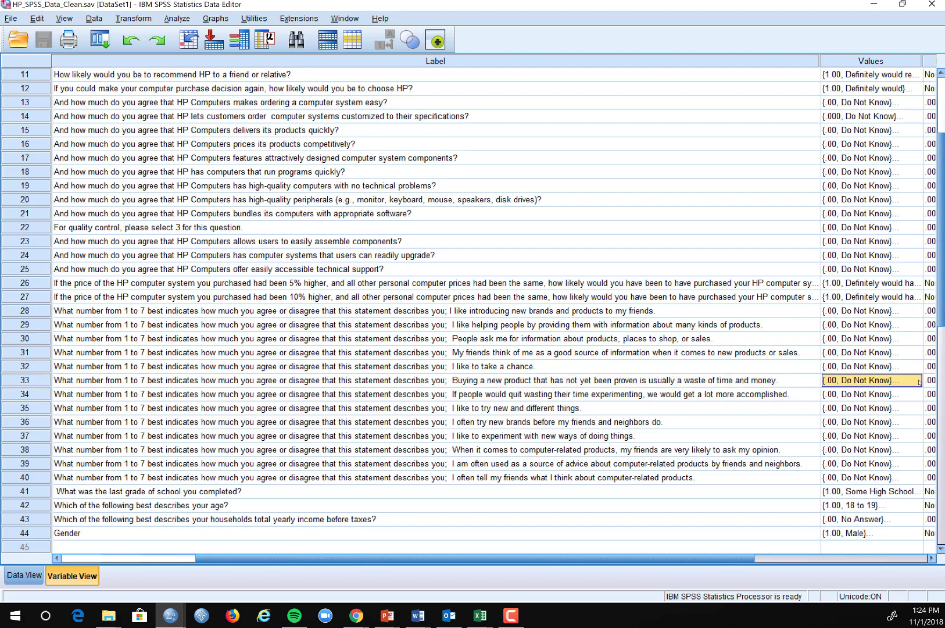
click(919, 382)
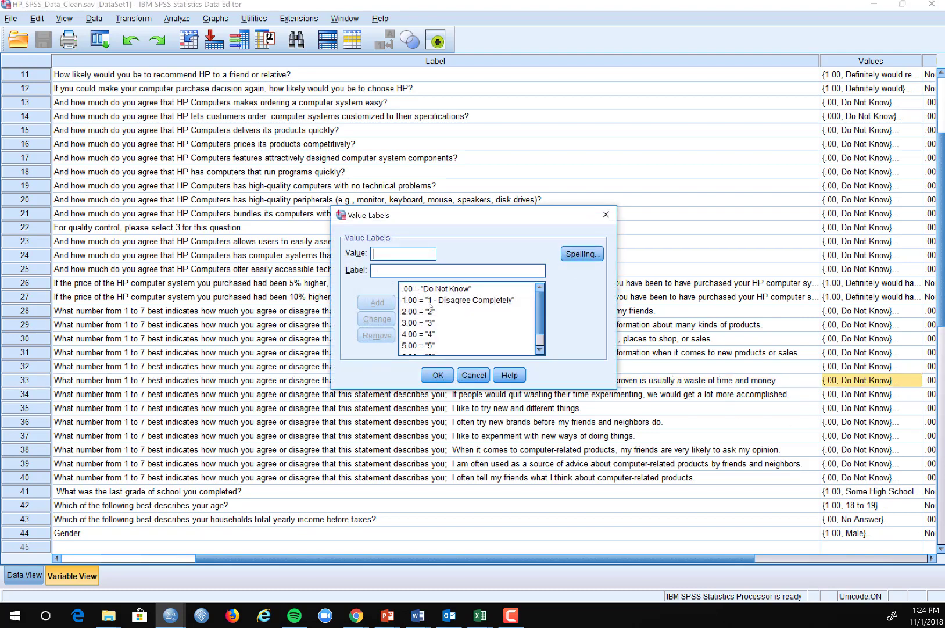
mouse_move(541, 311)
mouse_down()
mouse_move(543, 336)
mouse_move(541, 312)
mouse_up()
click(470, 376)
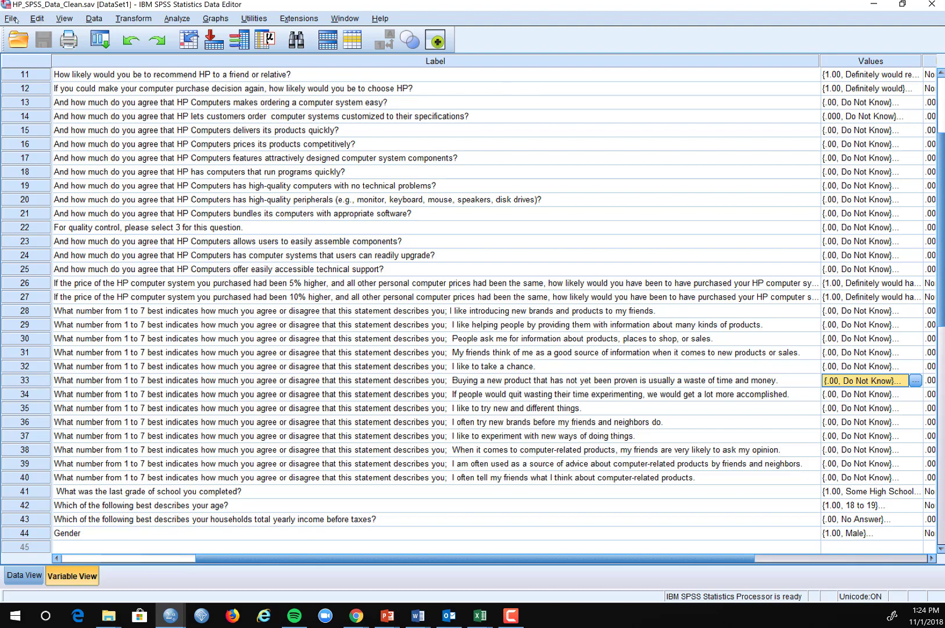
click(38, 18)
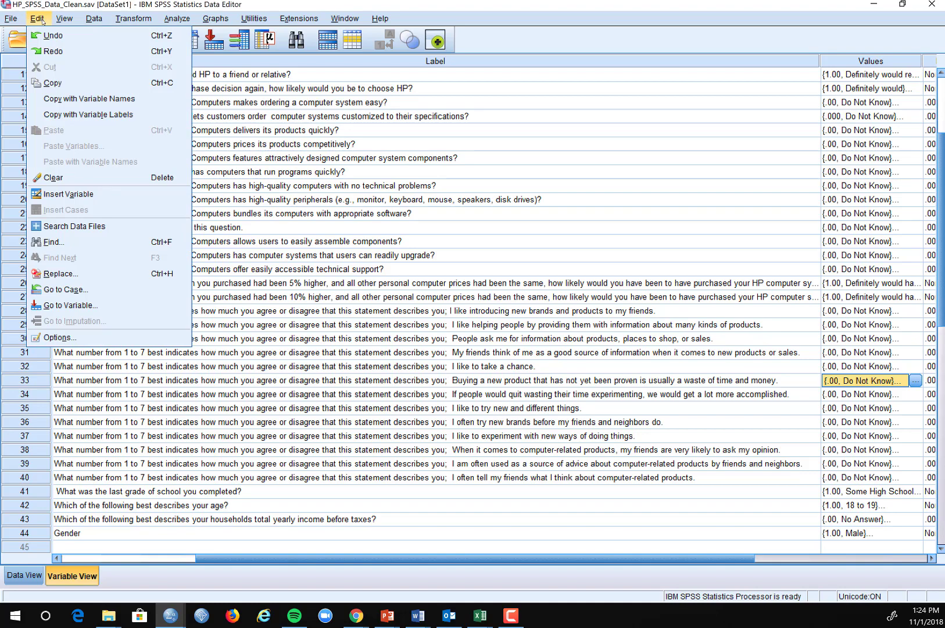
mouse_move(64, 20)
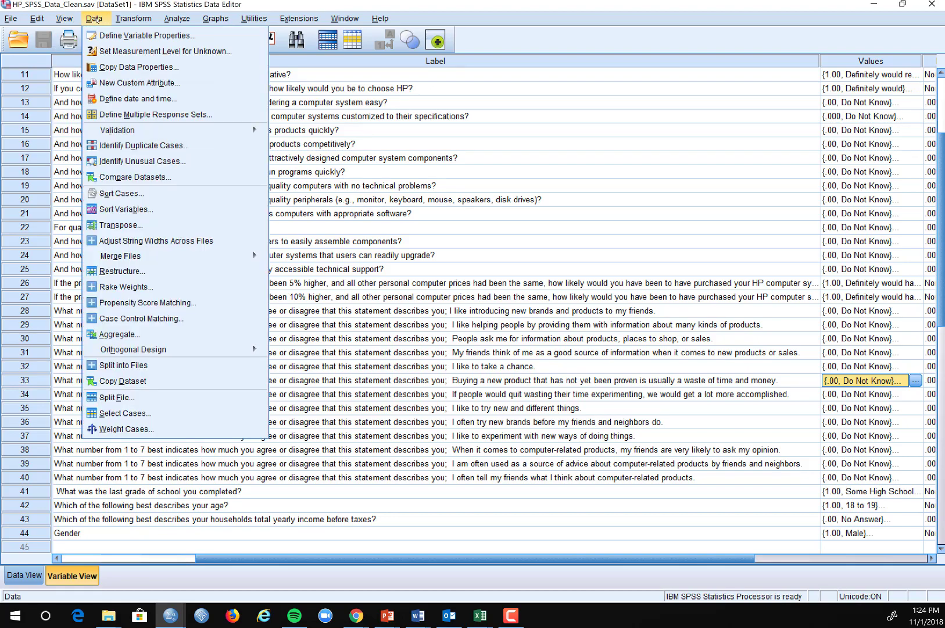
mouse_move(201, 258)
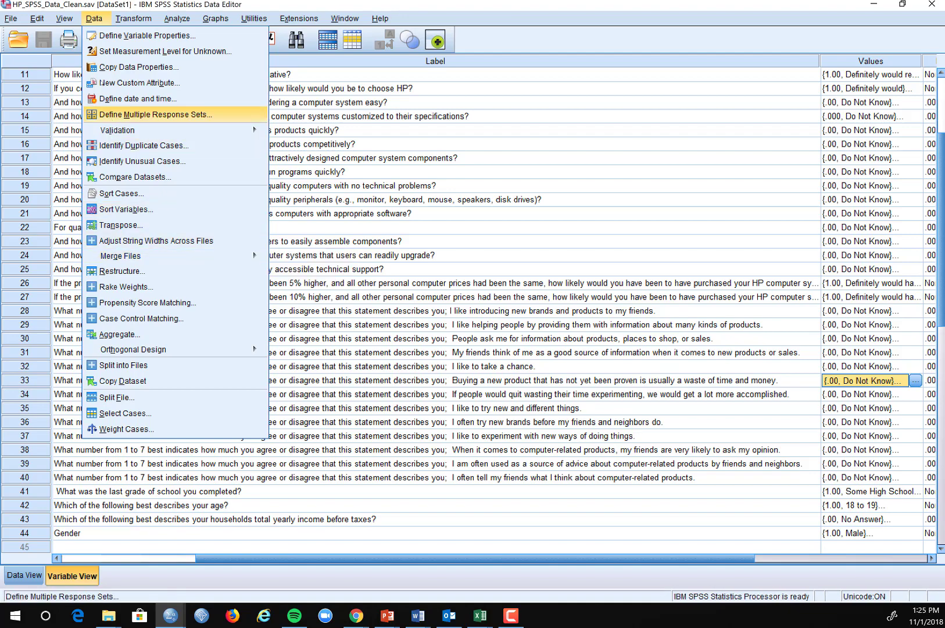
mouse_move(140, 21)
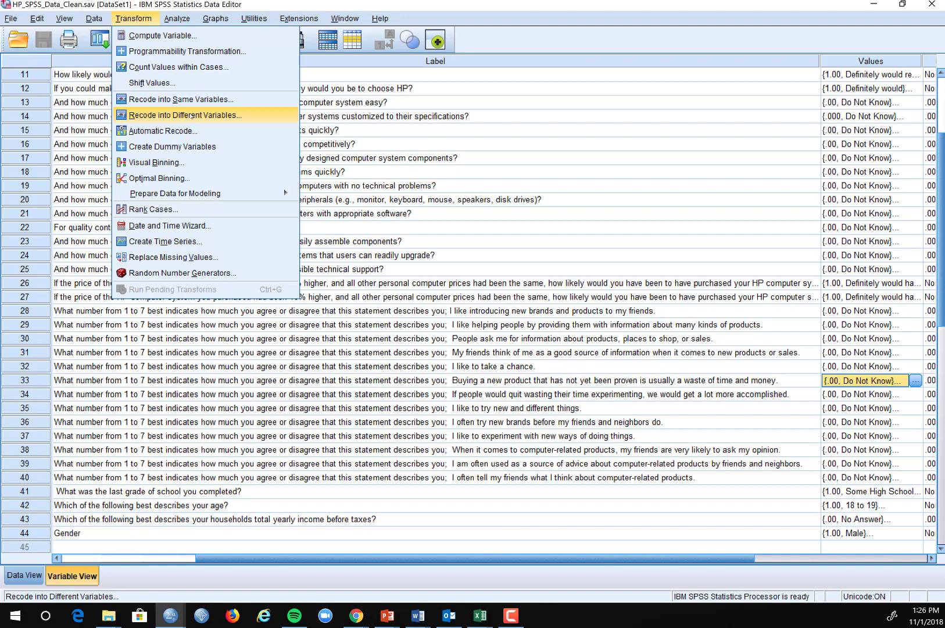
click(324, 81)
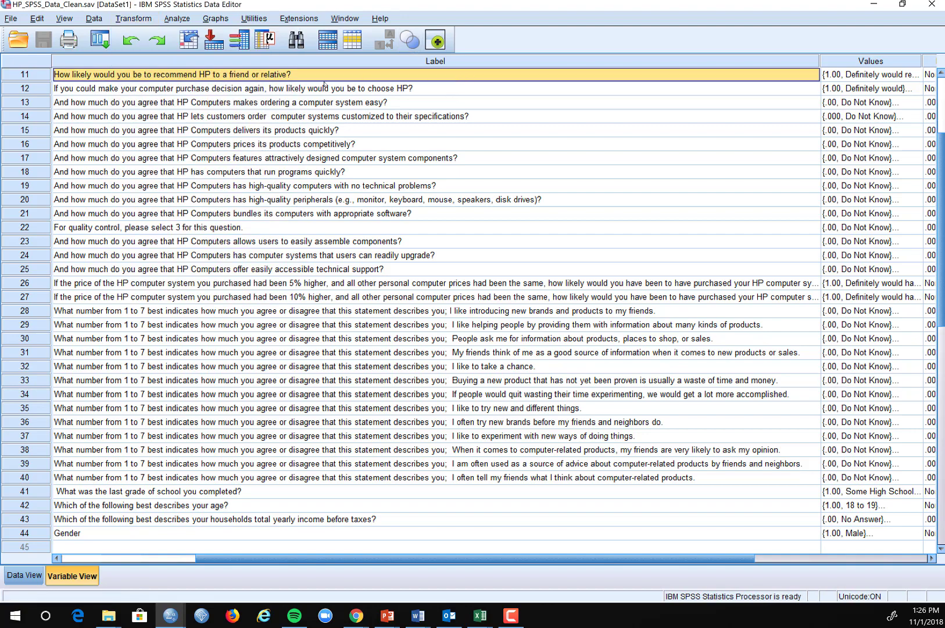
Examine the value labels of the first variable, the total hours per week spent online, without editing them.
scroll(243, 102, up, 4)
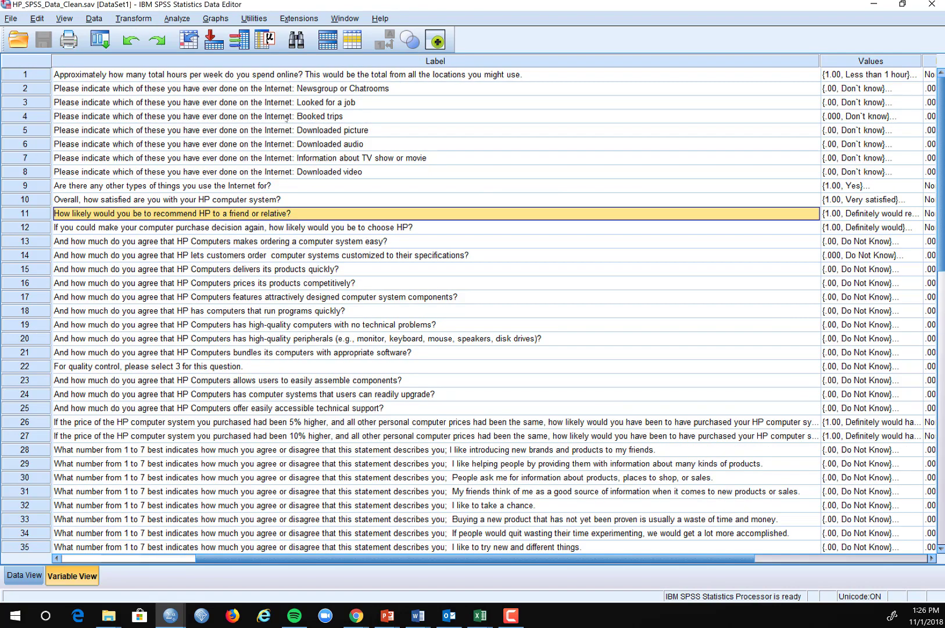
click(281, 75)
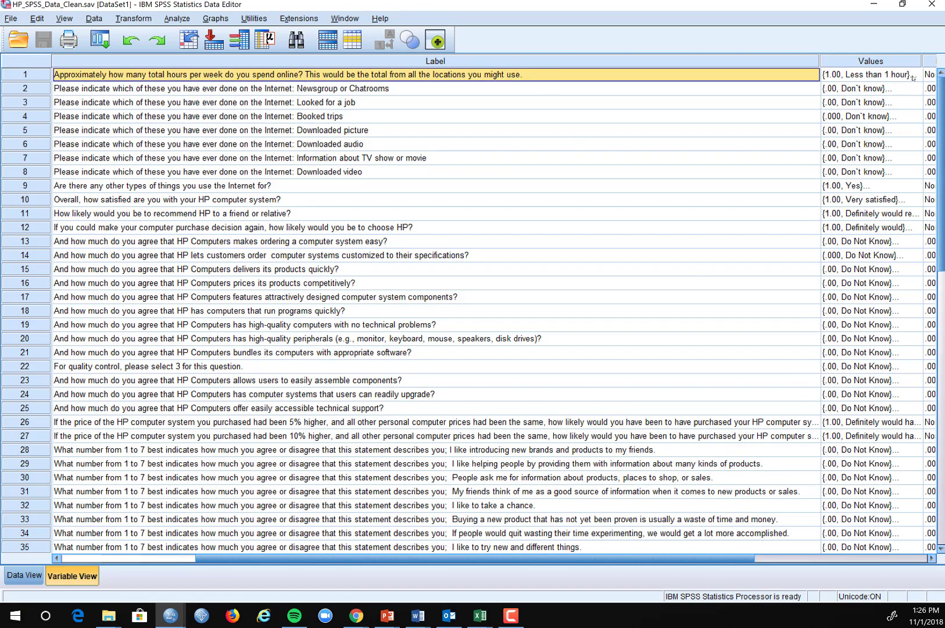
click(892, 74)
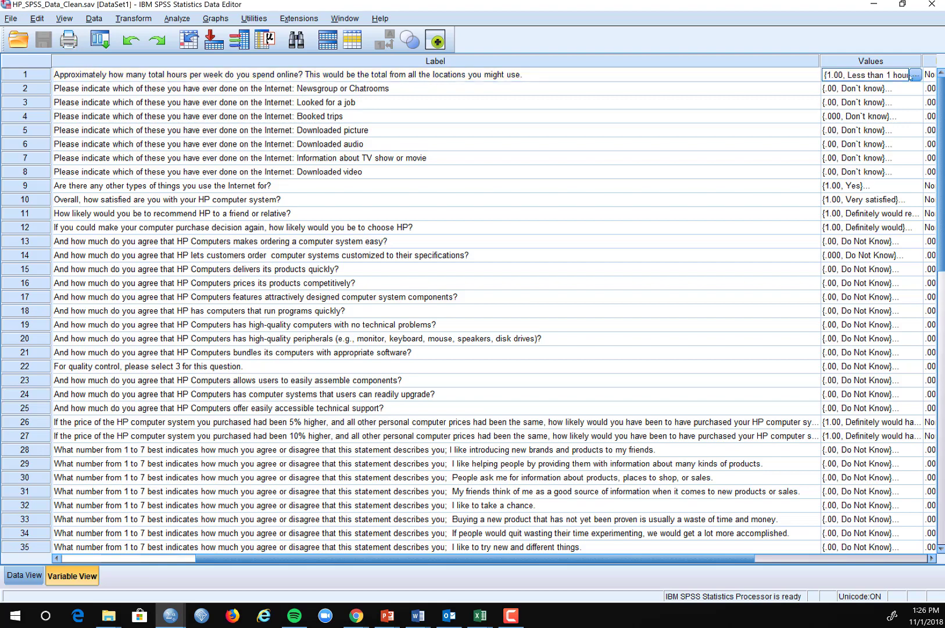
click(917, 78)
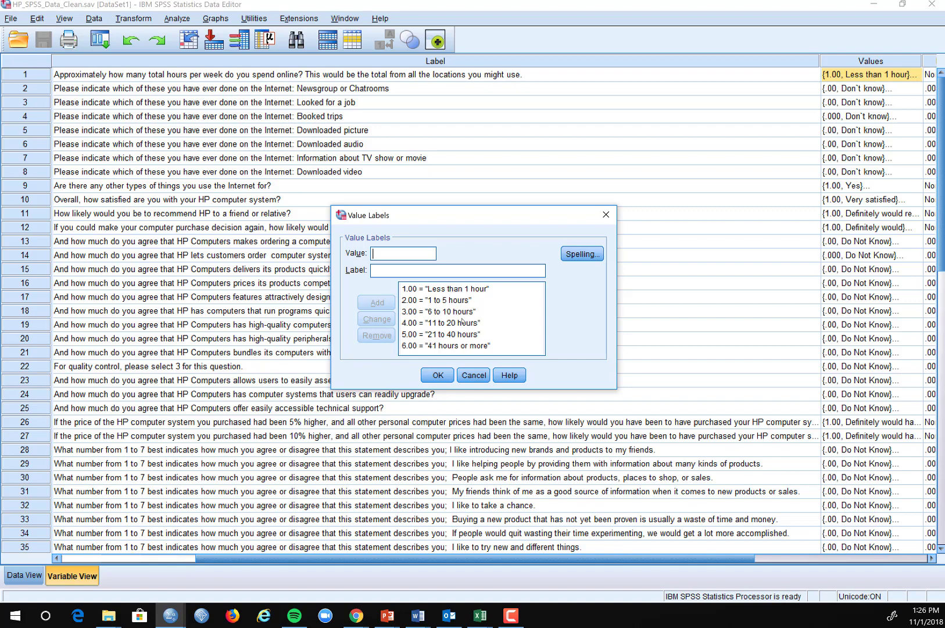
click(507, 304)
click(478, 345)
click(539, 301)
click(538, 301)
click(497, 300)
click(605, 217)
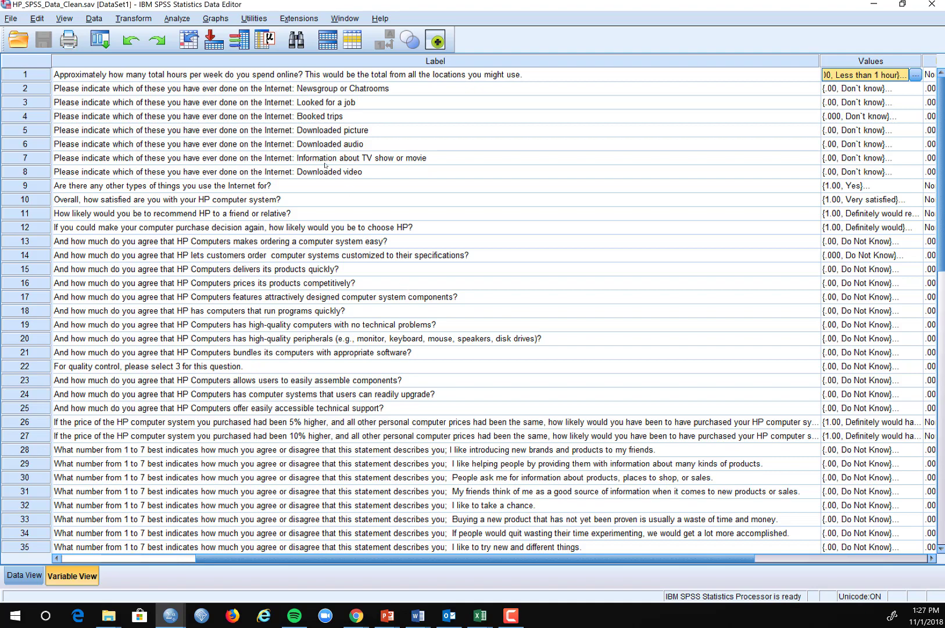
Set up Recode into Same Variables with the two negatively worded statements, q10_6 and q10_7, enlarging the dialog to read the variable labels.
click(134, 18)
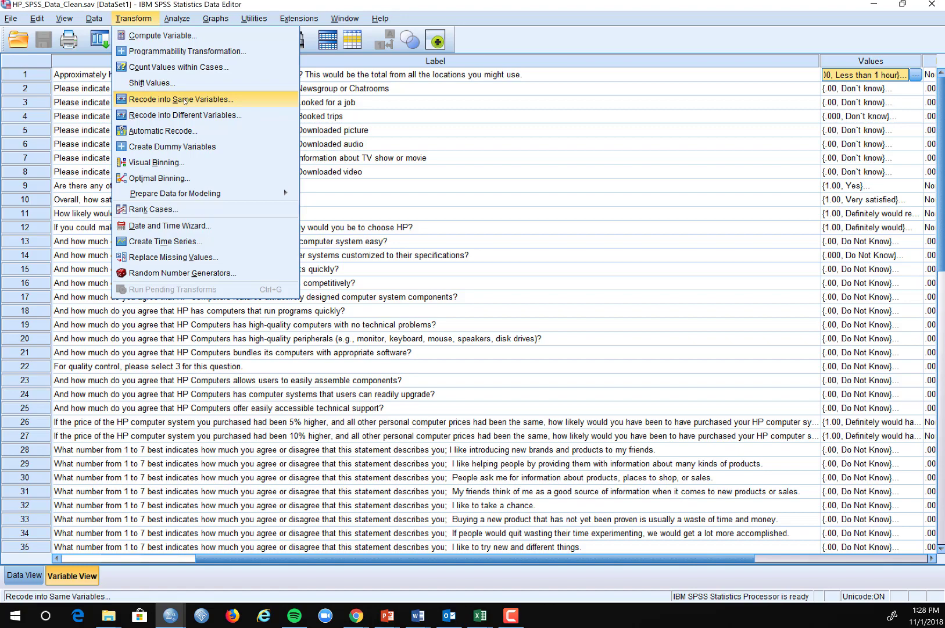
click(185, 101)
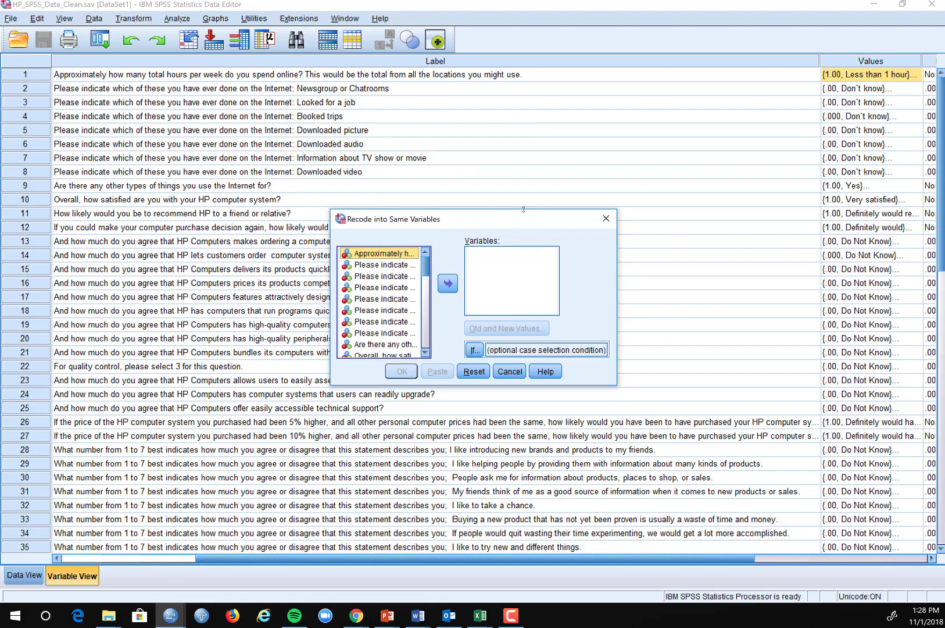
drag(522, 209, 481, 171)
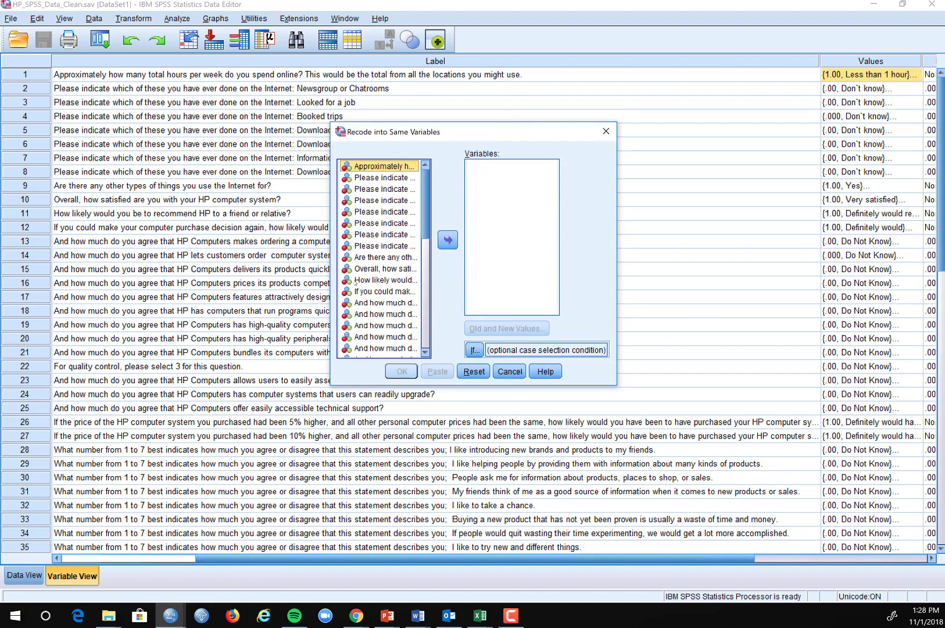
drag(329, 271, 100, 271)
drag(617, 261, 818, 247)
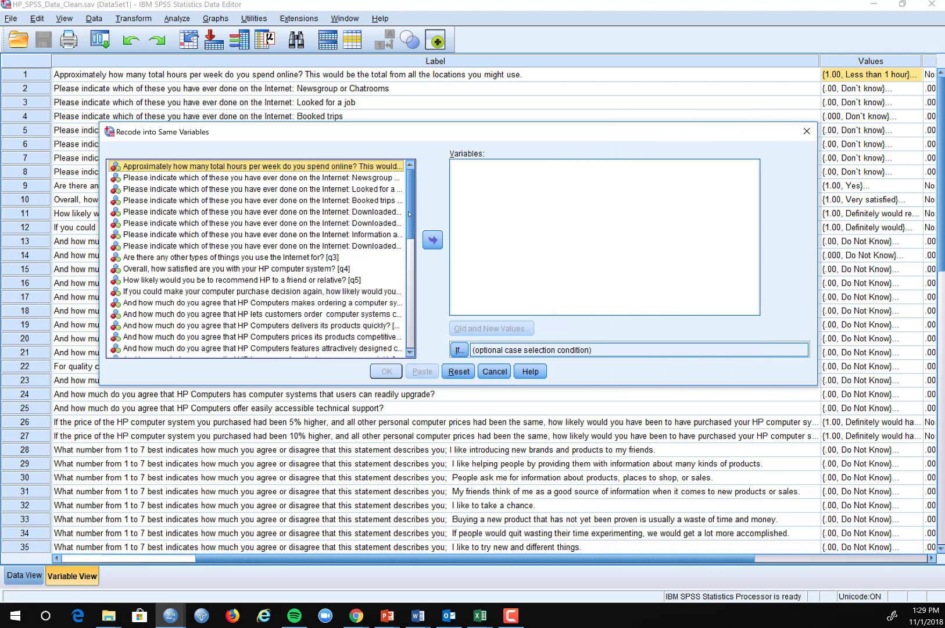
drag(412, 224, 426, 331)
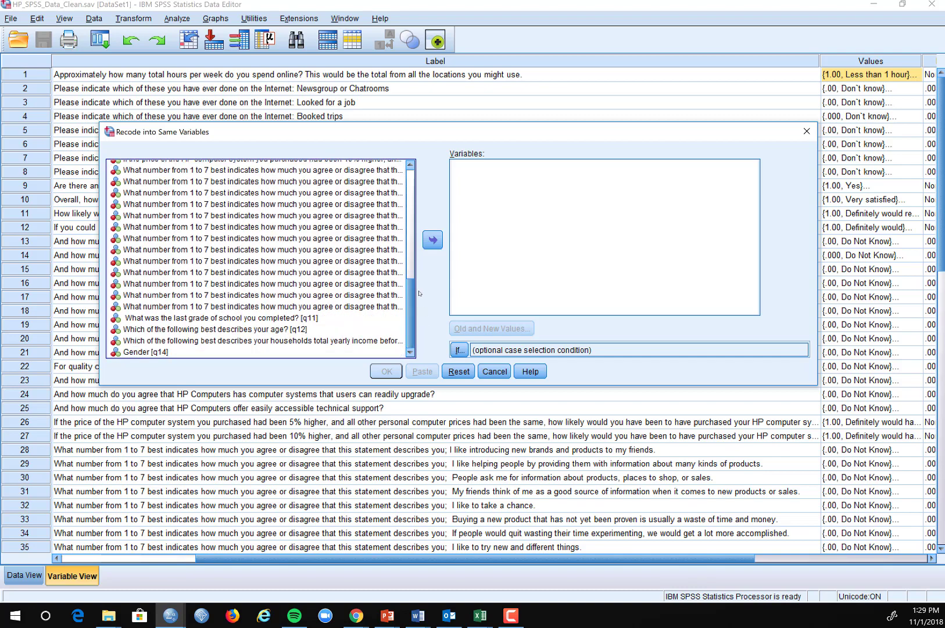
drag(99, 269, 8, 240)
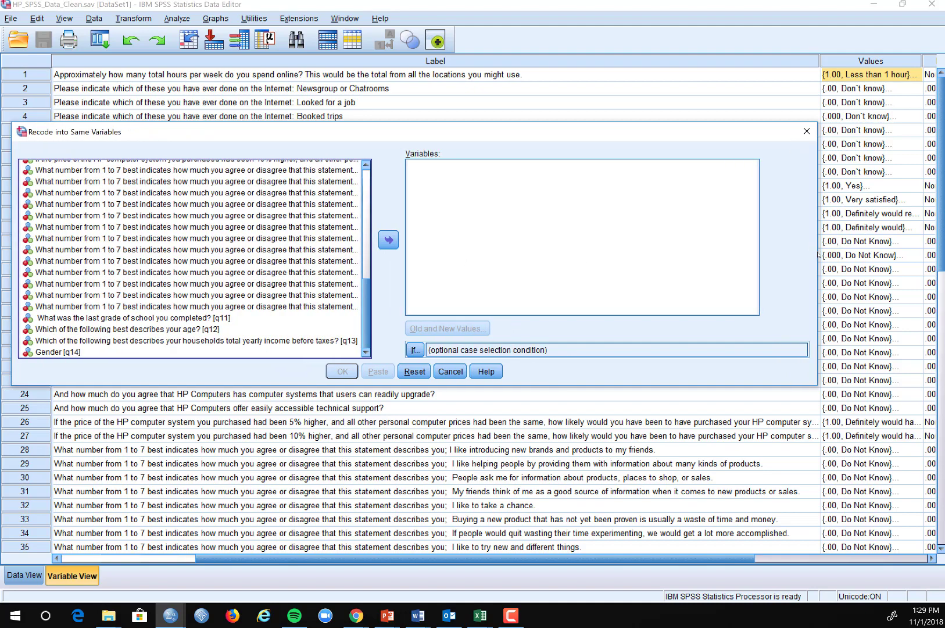
drag(818, 248, 920, 245)
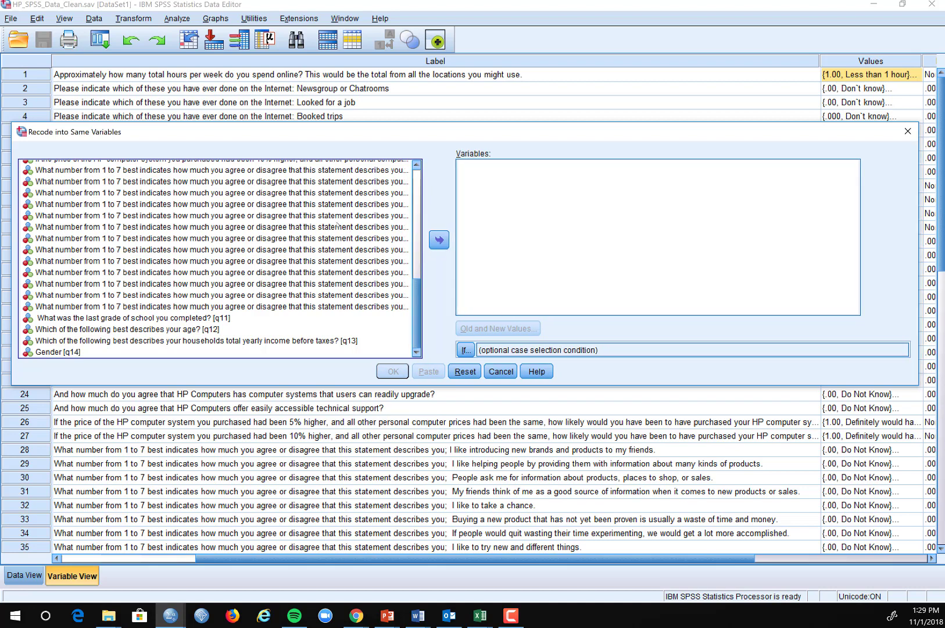
click(296, 227)
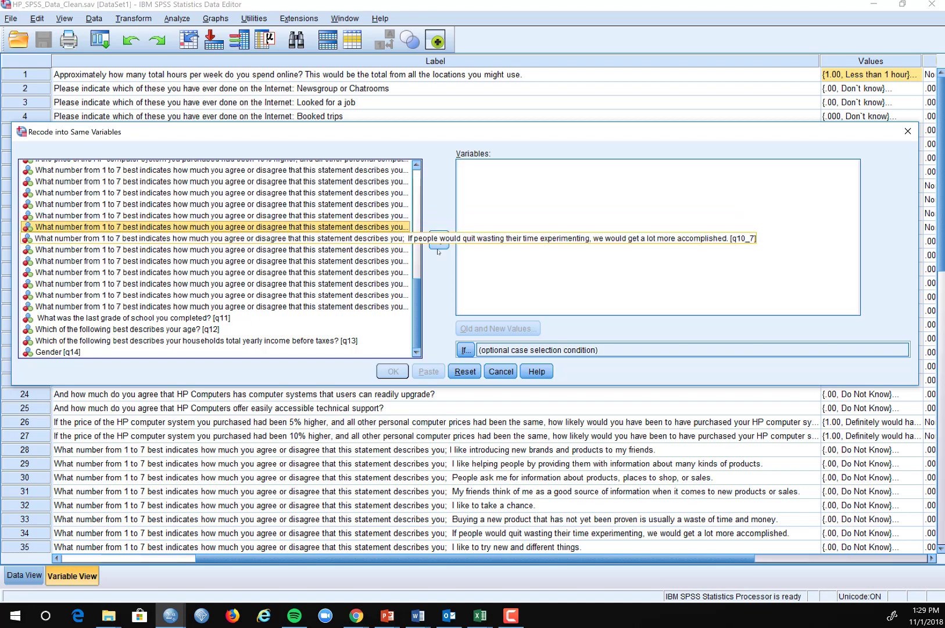
ctrl+click(333, 239)
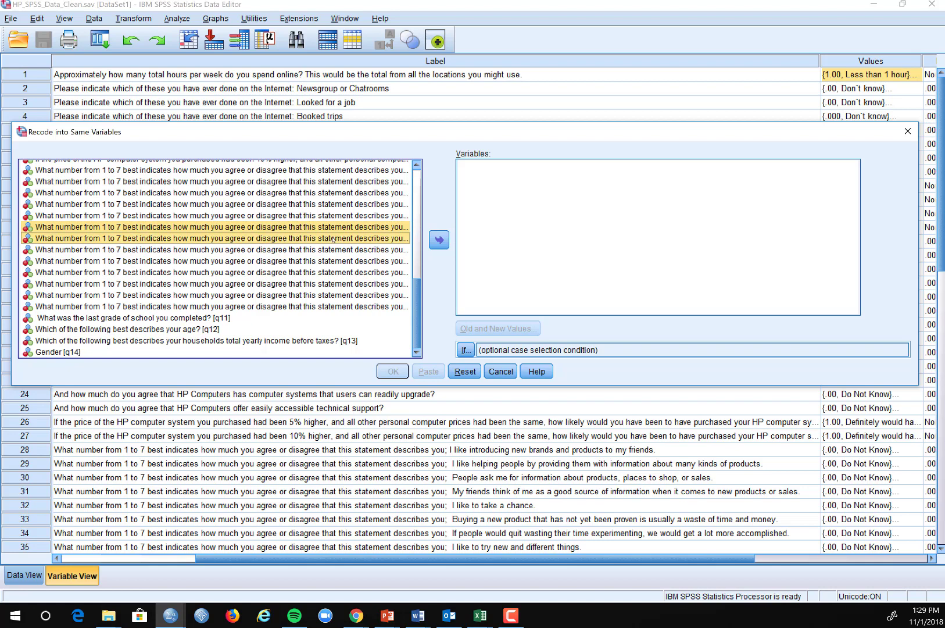
click(439, 240)
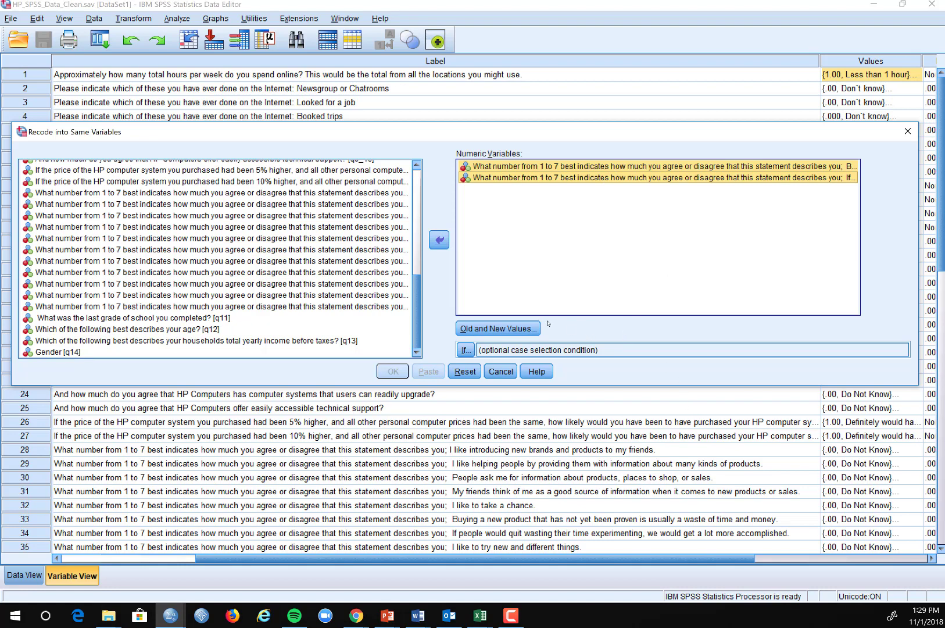
Define the first reverse-coding rules for the two statements, recoding old value 1 to 7 and 2 to 6.
click(490, 329)
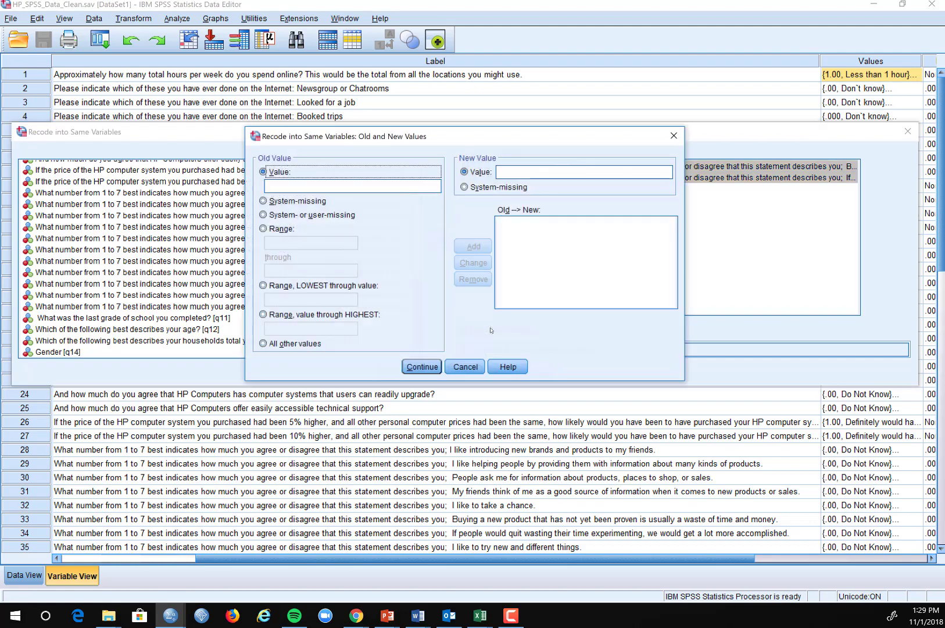
click(297, 185)
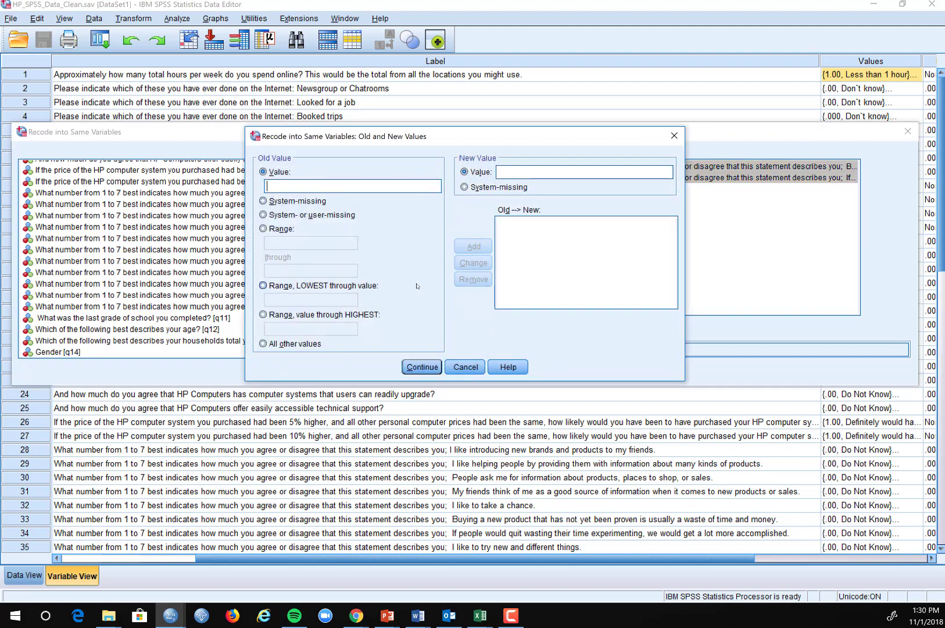
text(1)
click(521, 172)
text(7)
click(481, 247)
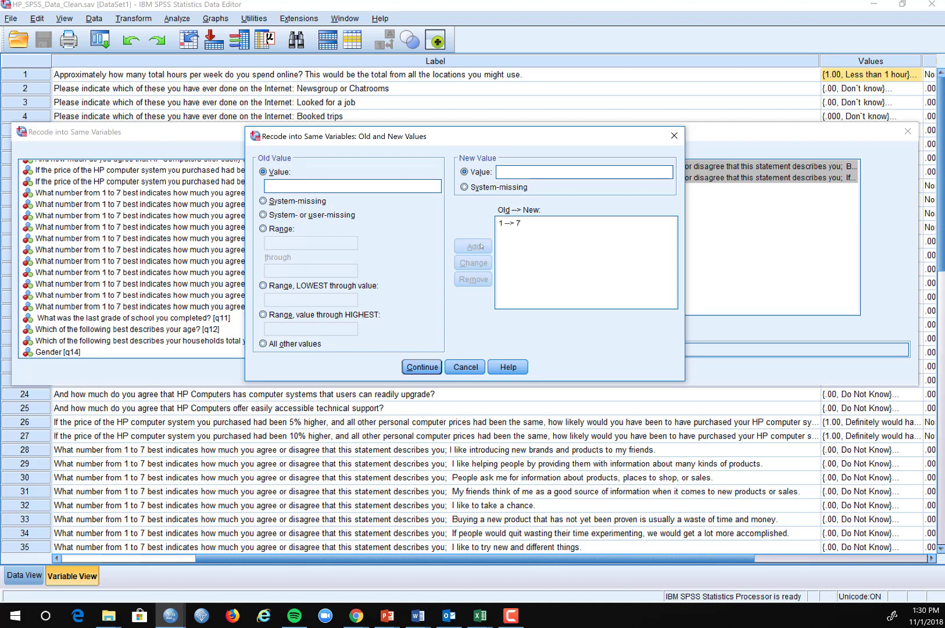
click(289, 185)
text(2)
click(518, 172)
text(6)
click(474, 246)
Add the recoding rules for the middle of the scale, old value 3 to 5 and 4 to 4.
text(3)
click(515, 173)
text(5)
click(474, 246)
text(4)
click(523, 172)
text(4)
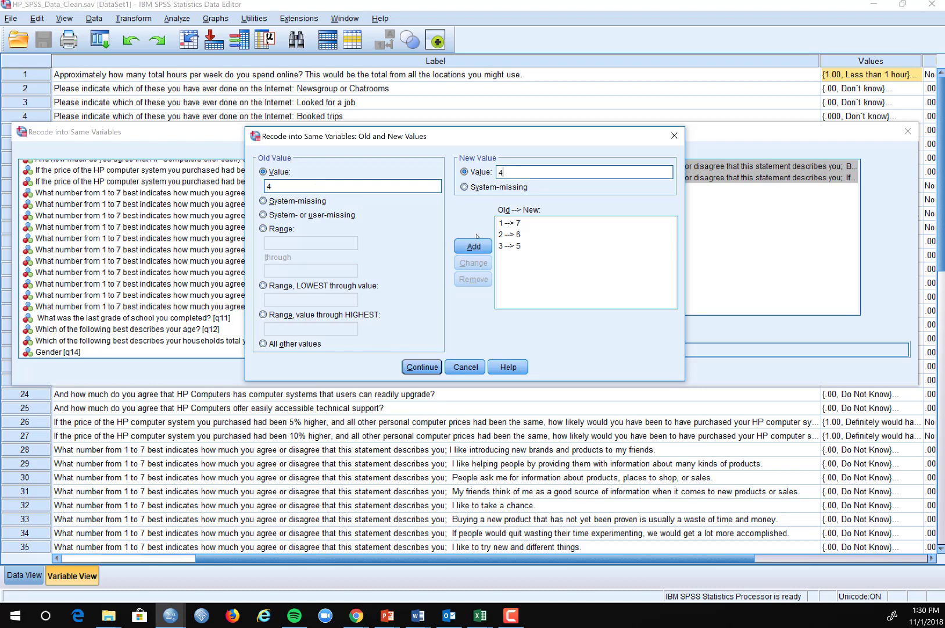
click(476, 247)
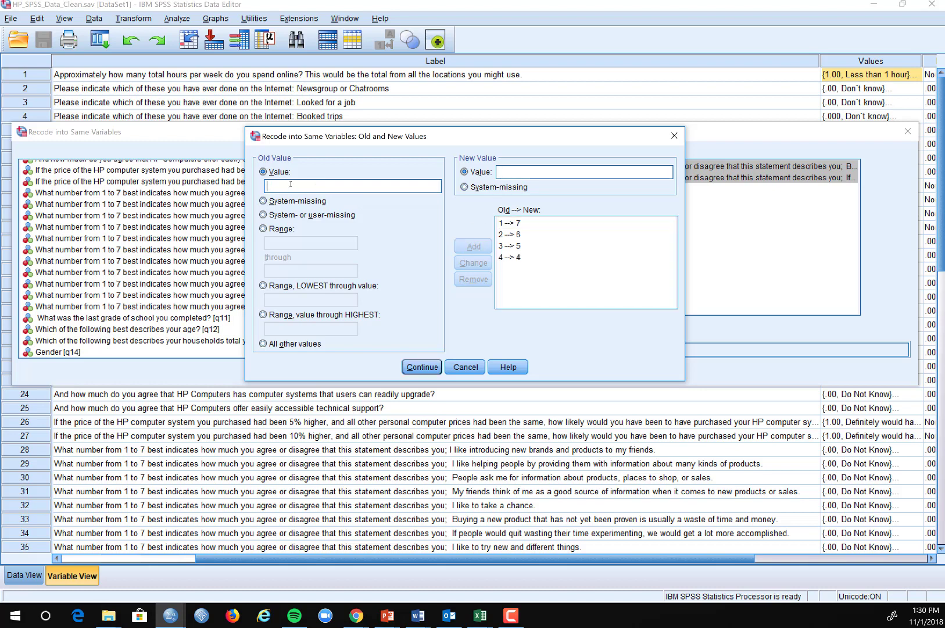
Add the recoding rules that turn old value 5 into 3 and 6 into 2.
text(5)
click(536, 173)
text(3)
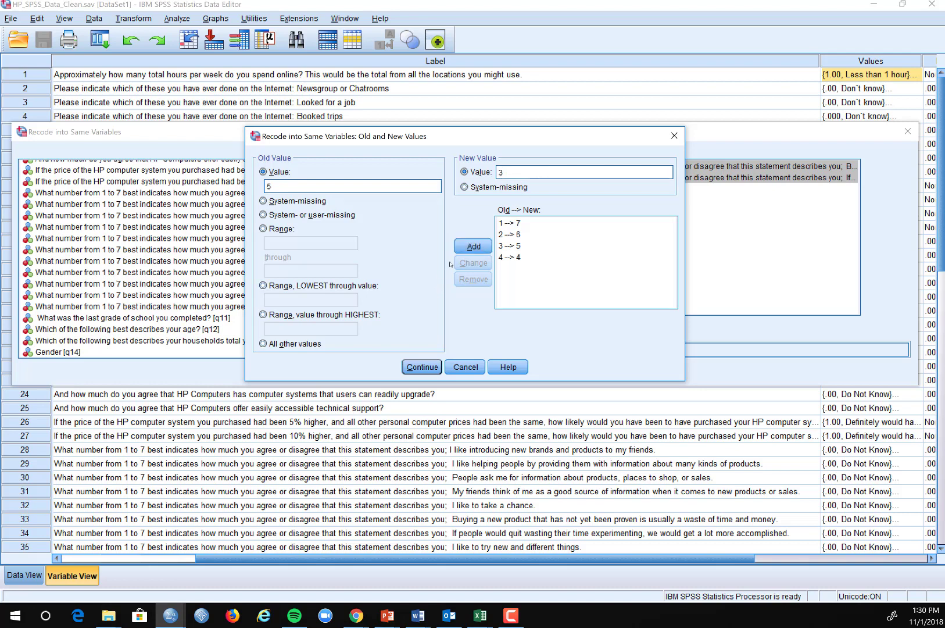
click(473, 245)
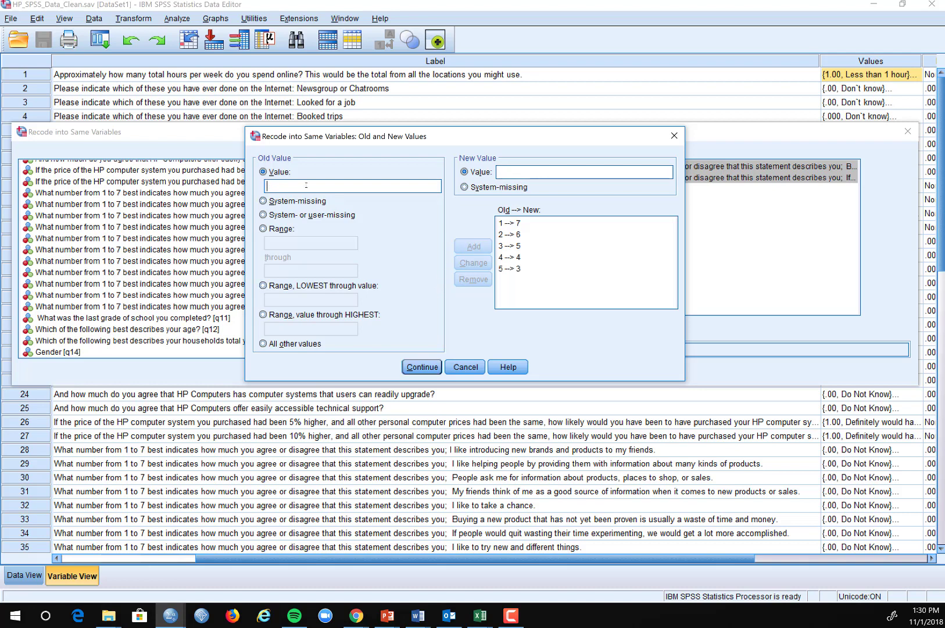
click(306, 185)
text(6)
text(2)
click(473, 246)
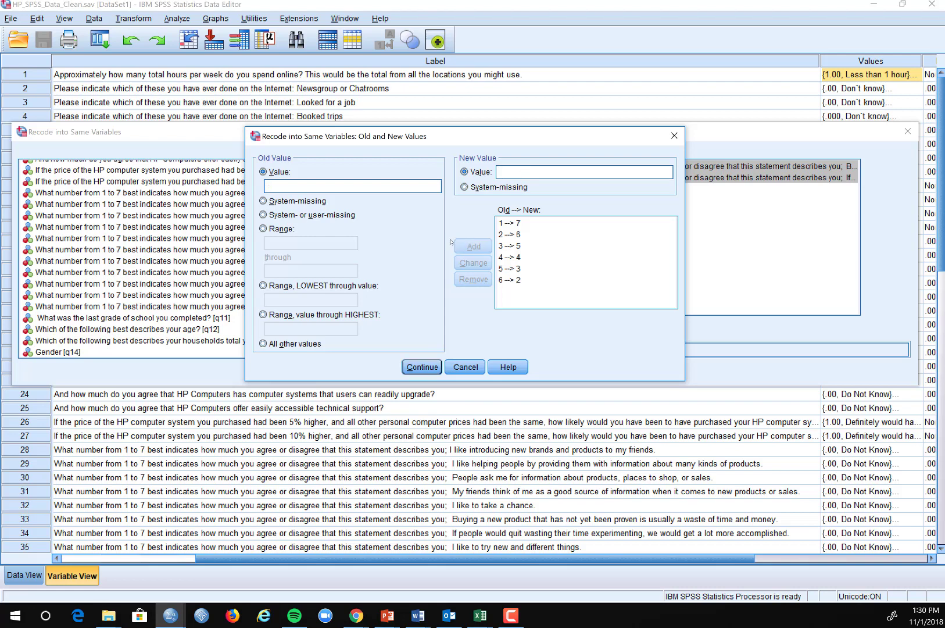
Add the last rule, recoding old value 7 to 1, and run the recode on both statements.
click(347, 186)
text(7)
click(525, 172)
text(1)
click(472, 246)
click(422, 368)
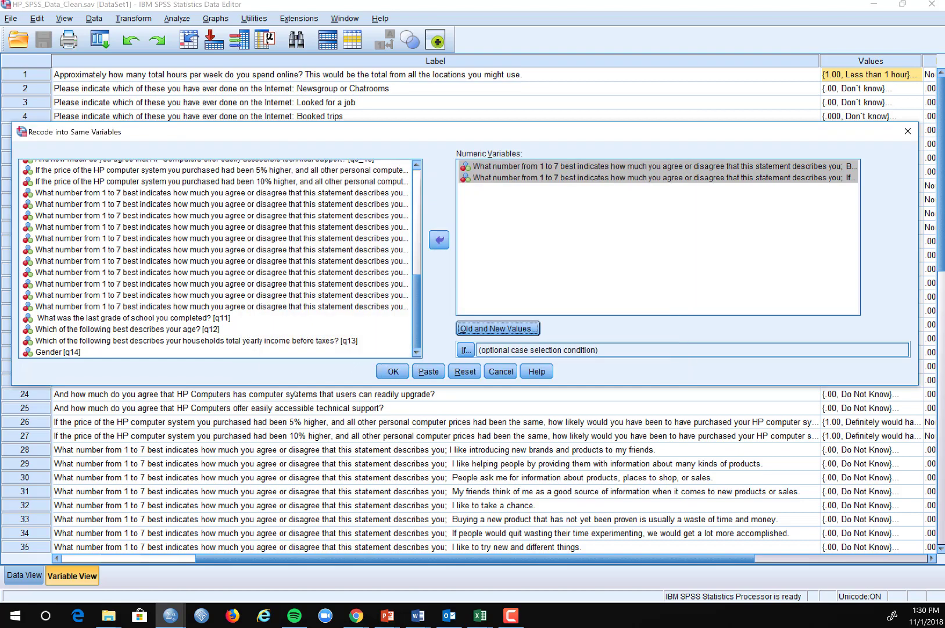
click(393, 372)
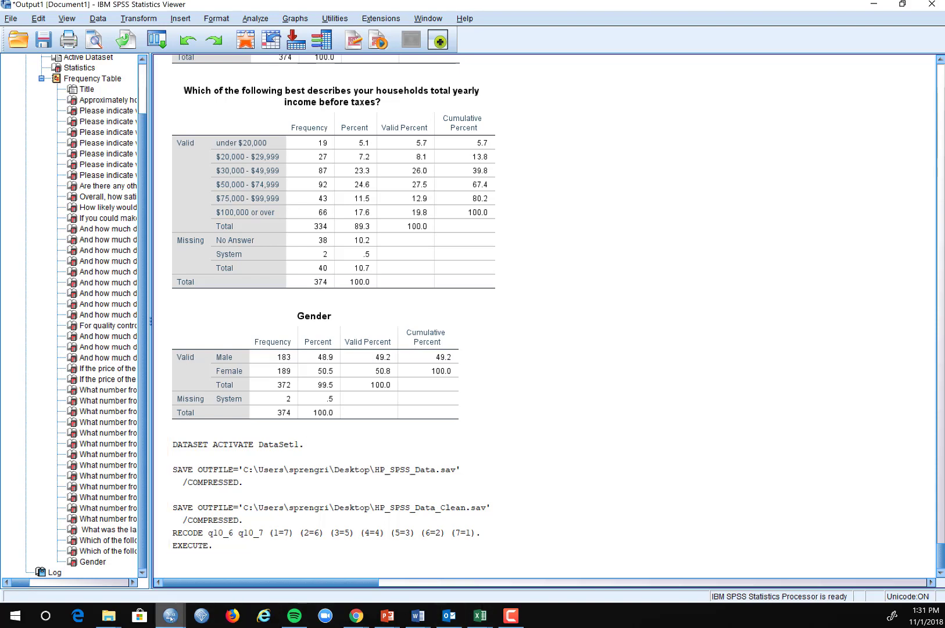
Examine the frequency table in the output for the total hours per week spent online and its answer categories.
click(170, 317)
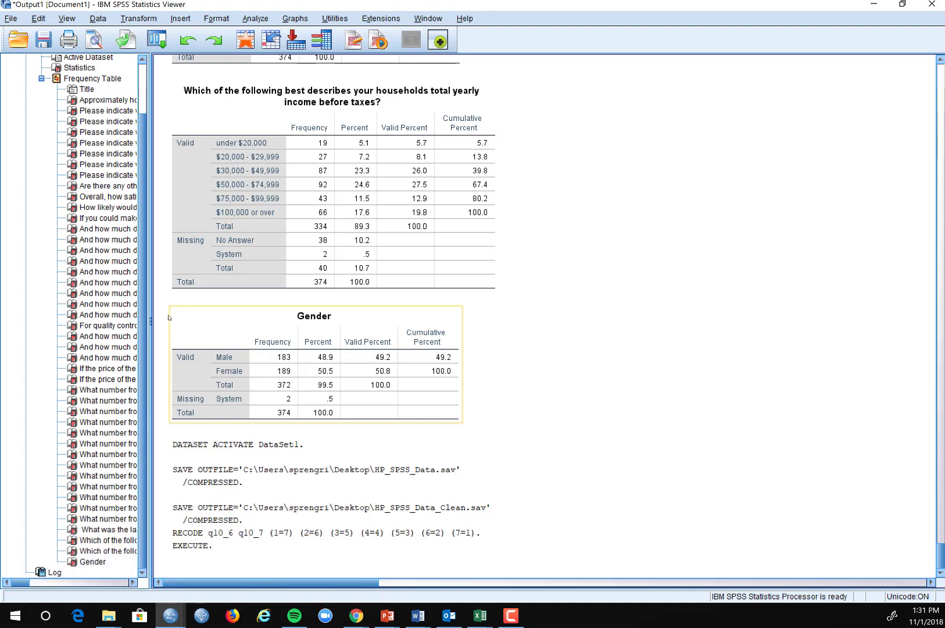
scroll(593, 241, up, 15)
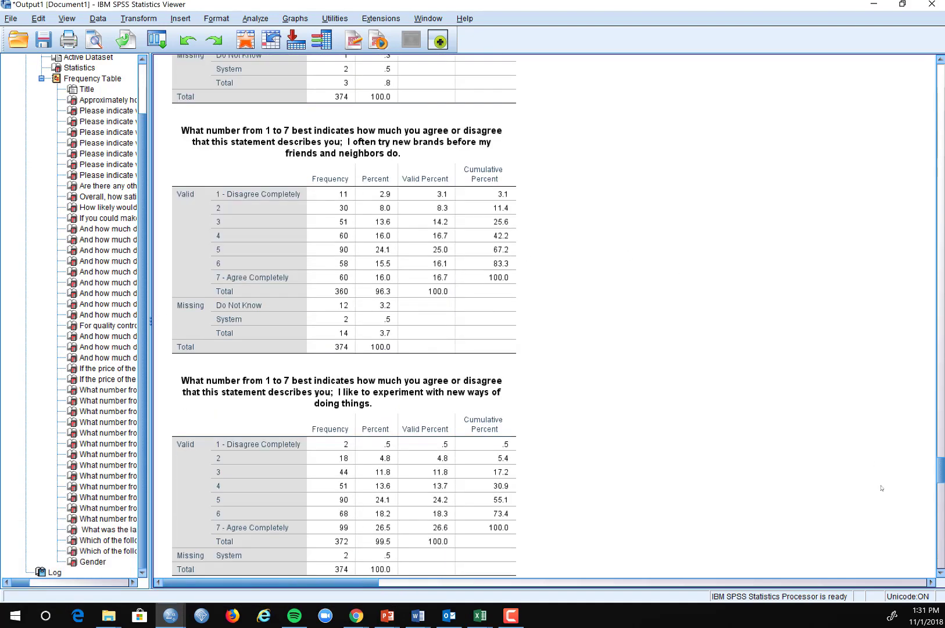
drag(940, 466, 938, 166)
click(465, 306)
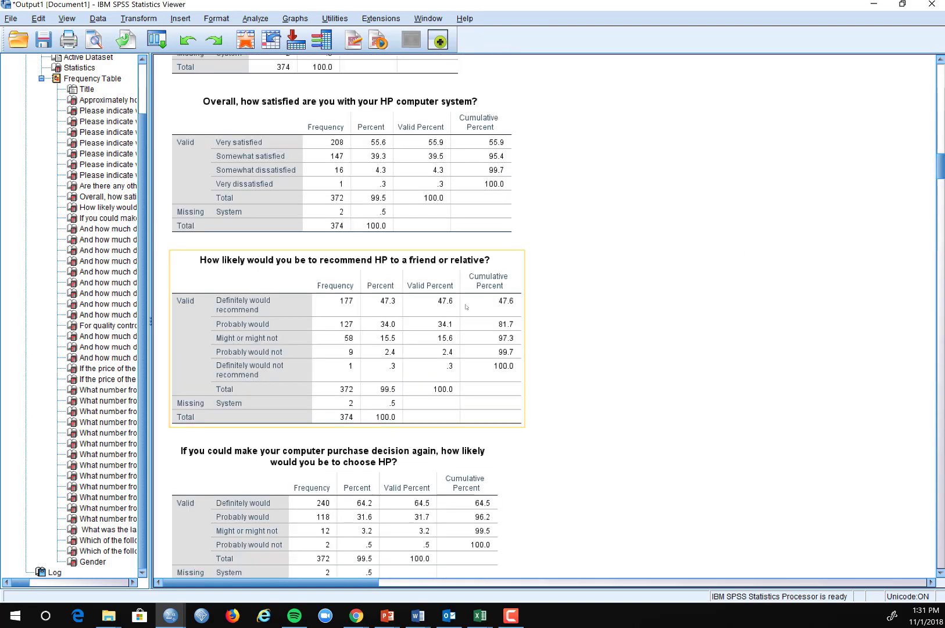
click(592, 261)
scroll(647, 238, up, 5)
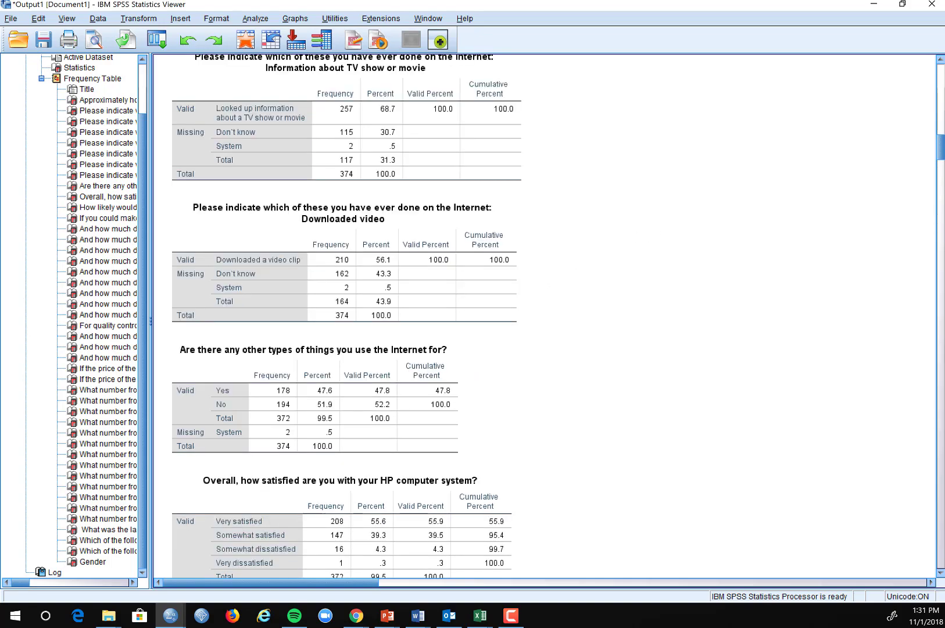
drag(941, 147, 942, 90)
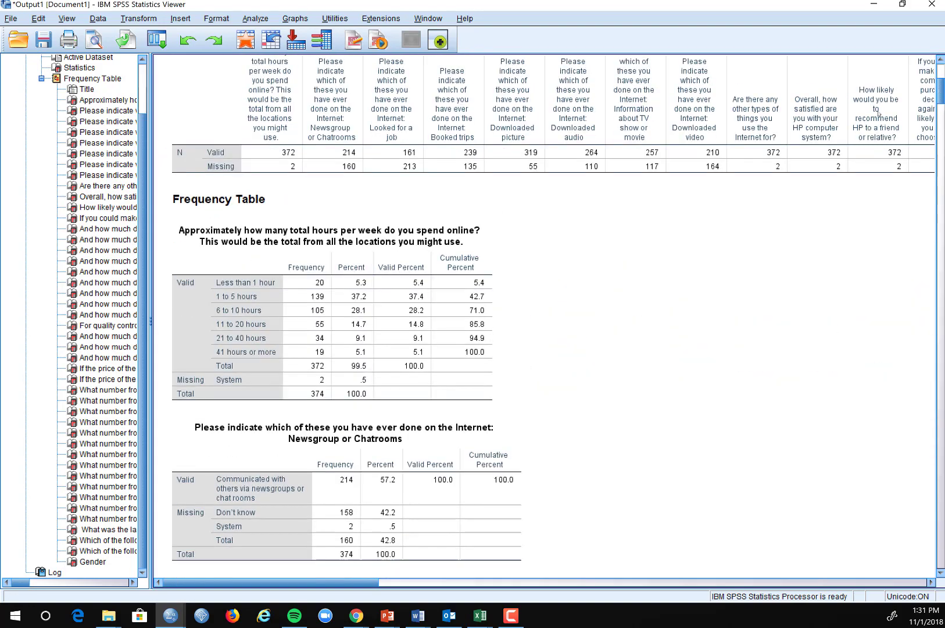
click(239, 273)
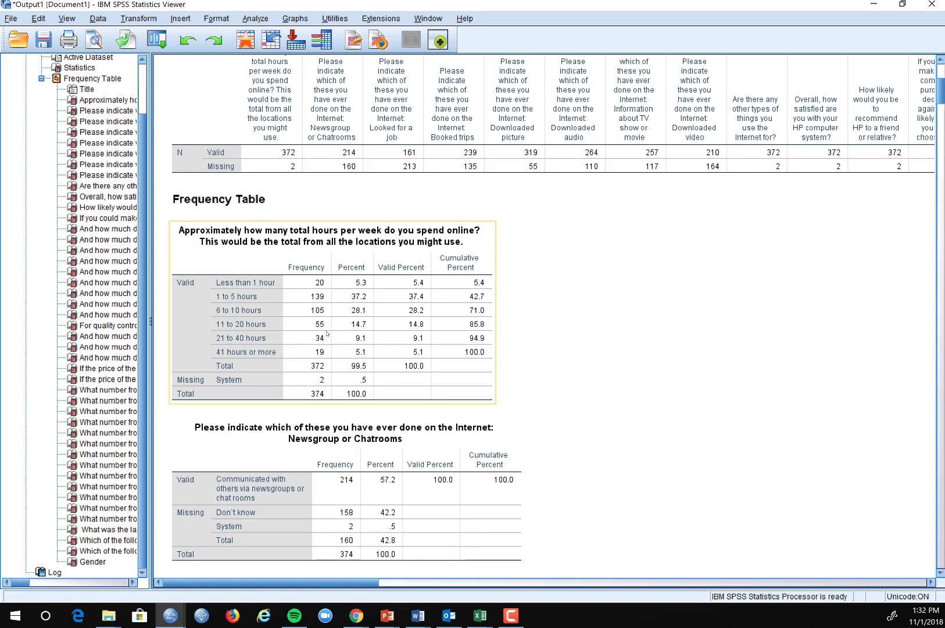
click(594, 425)
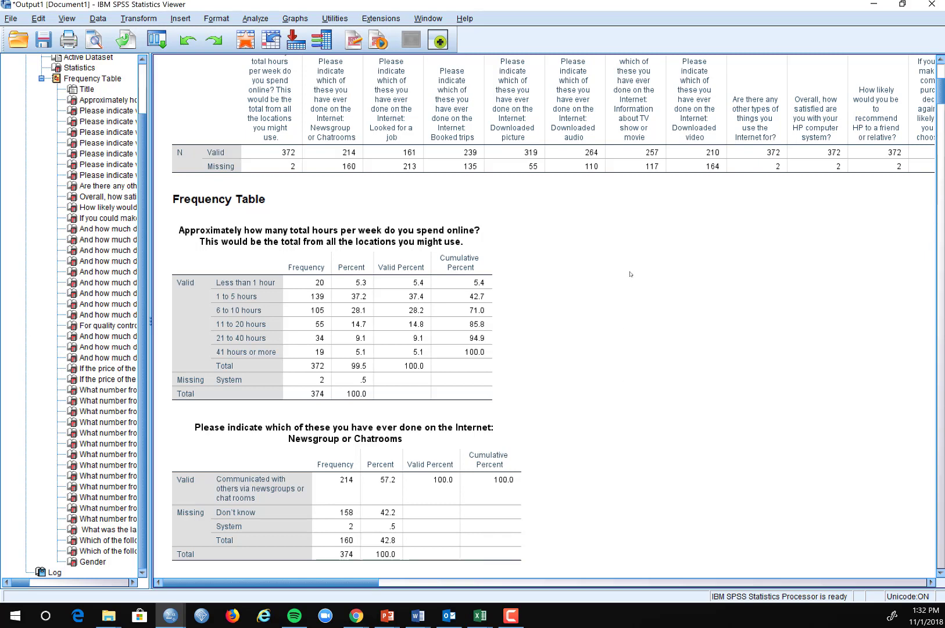
scroll(616, 264, up, 5)
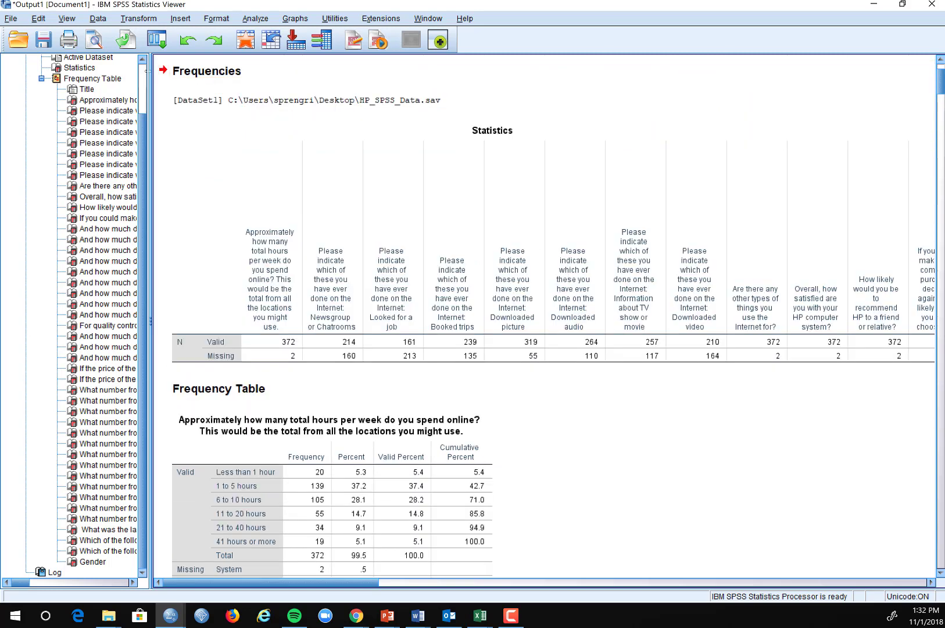
Start a recode into different variables, enlarge its dialog, and add the weekly hours online question (q1) as the input variable.
click(139, 19)
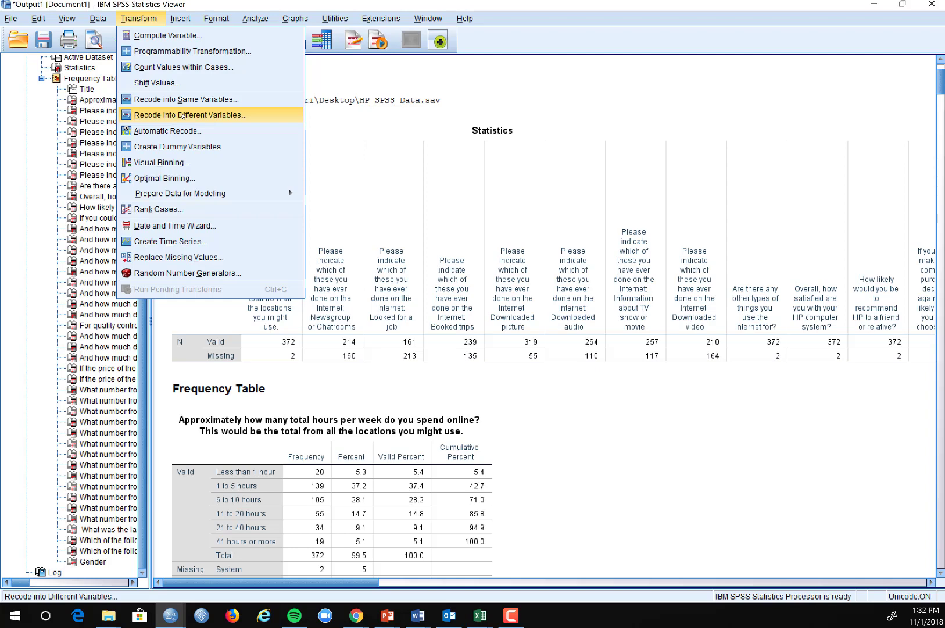
click(183, 116)
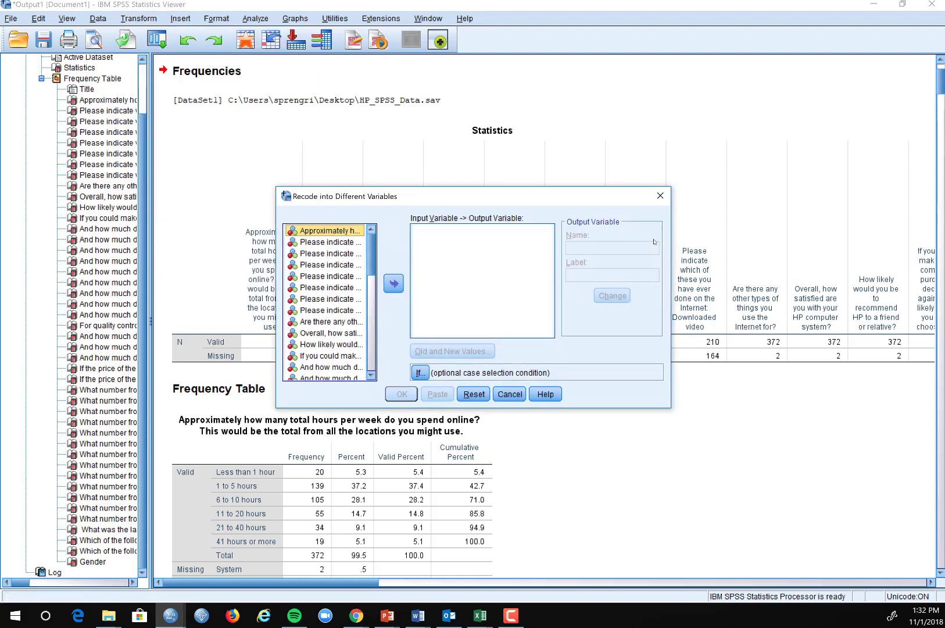
drag(672, 245, 871, 248)
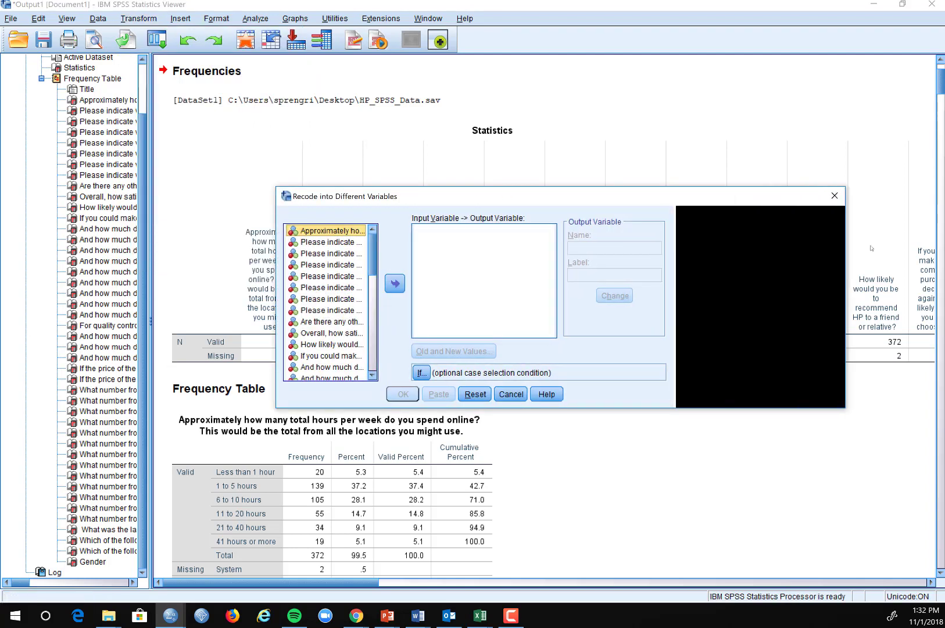
drag(276, 279, 146, 279)
drag(509, 187, 509, 56)
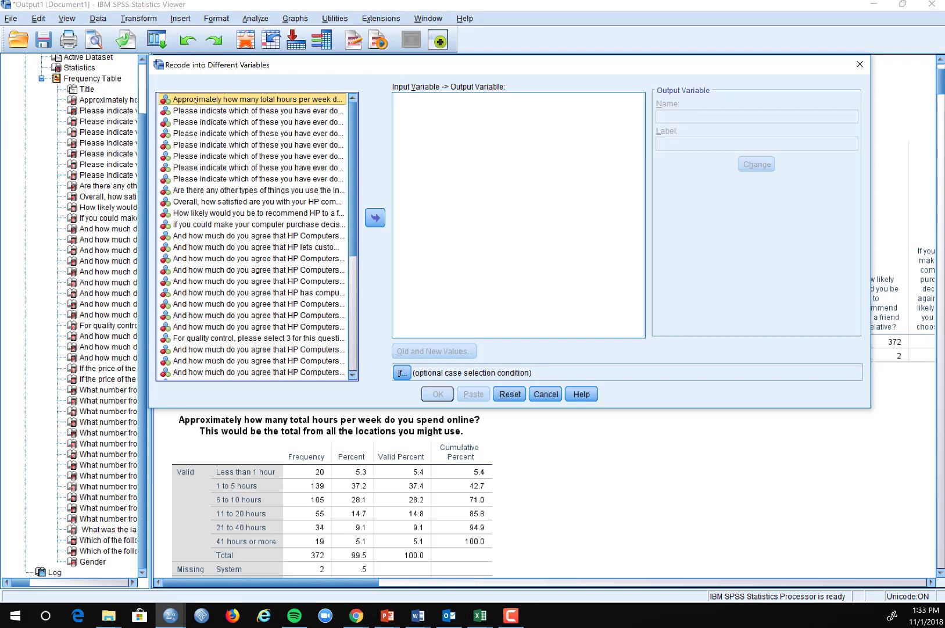
click(375, 219)
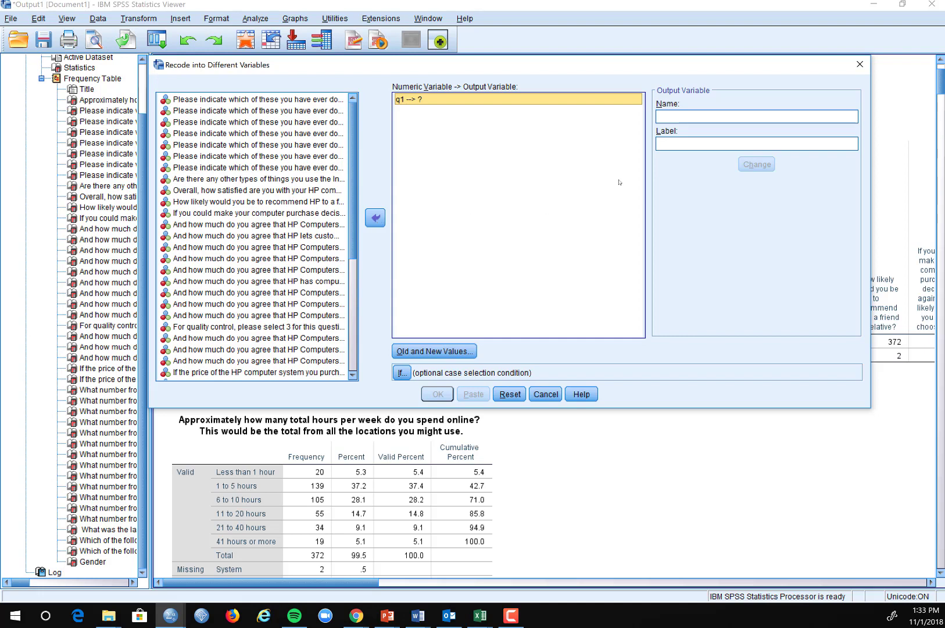
Name the output variable Hours_on_internet, apply it to q1, and open the old and new values definition.
click(676, 114)
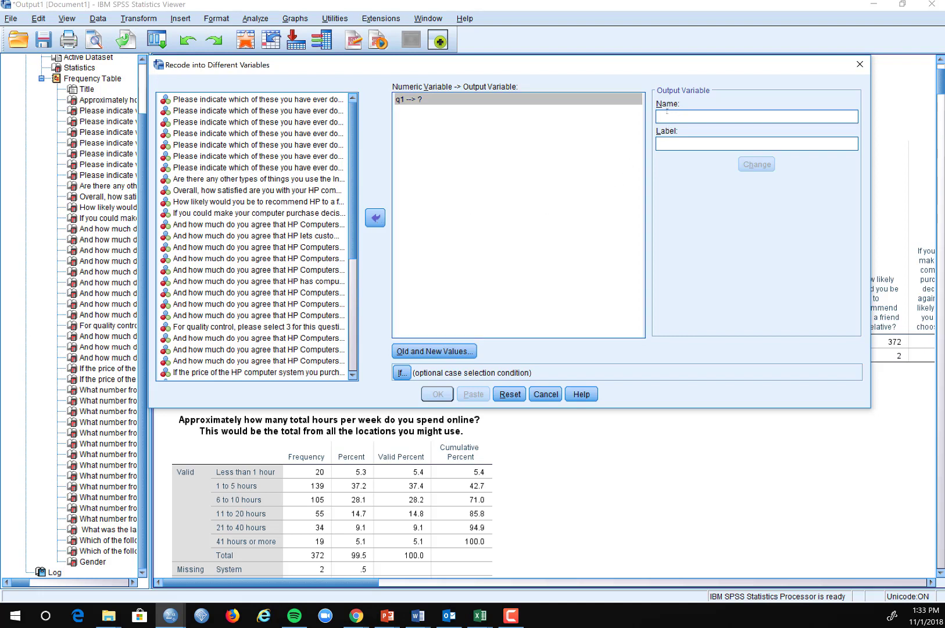
text(Hour)
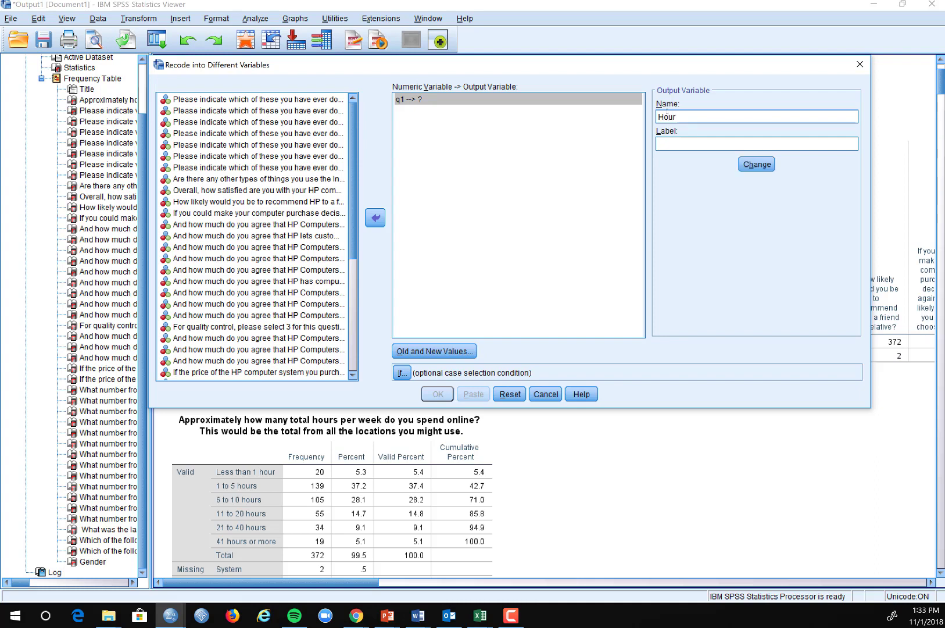
text(s_on_internet)
click(756, 164)
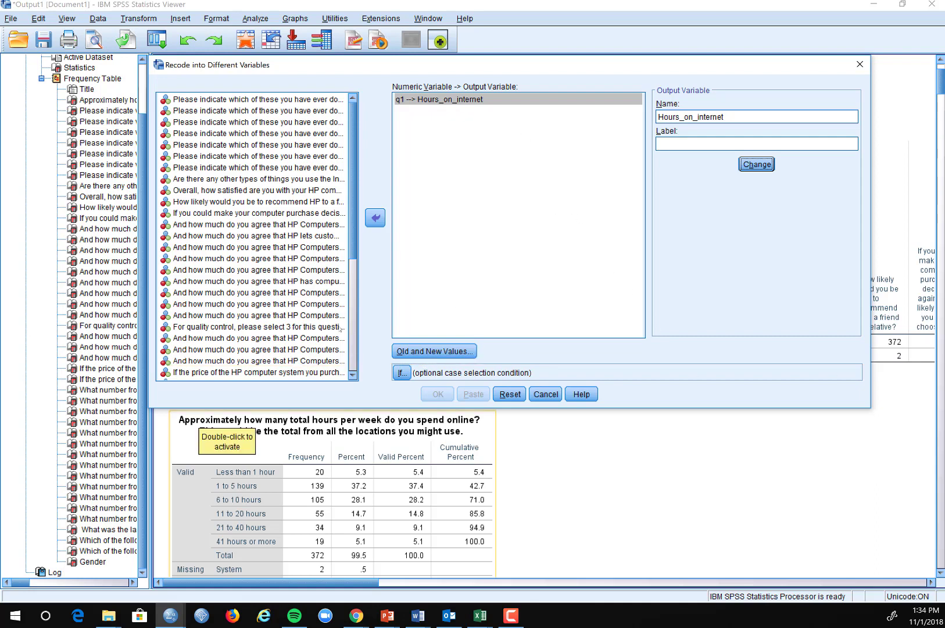
click(441, 352)
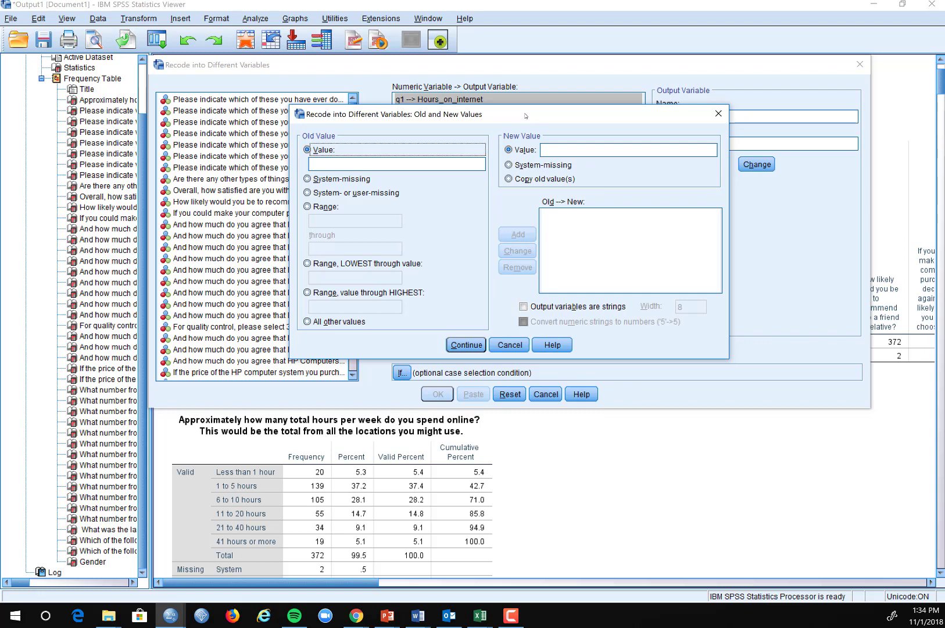
click(342, 163)
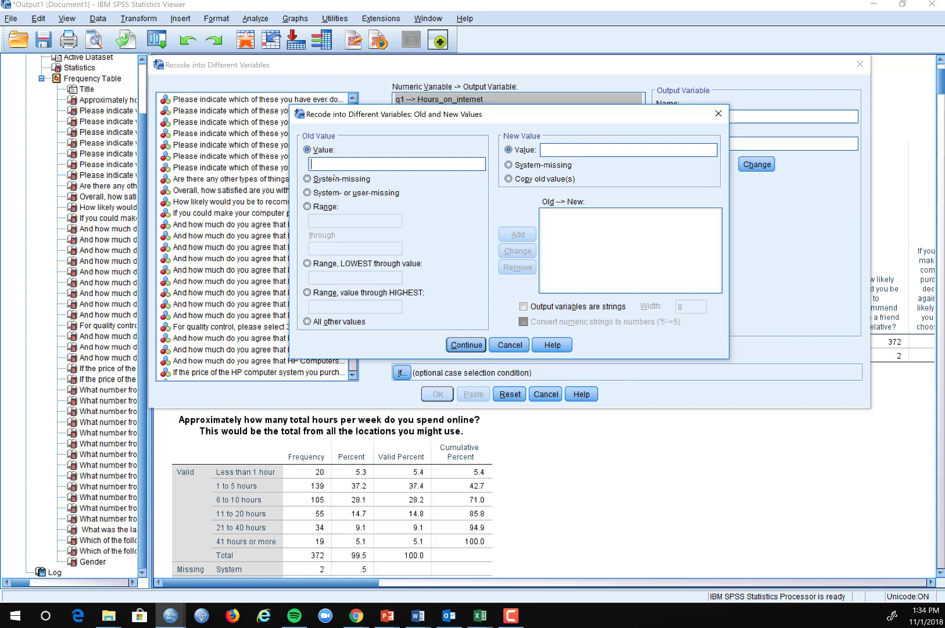
click(307, 207)
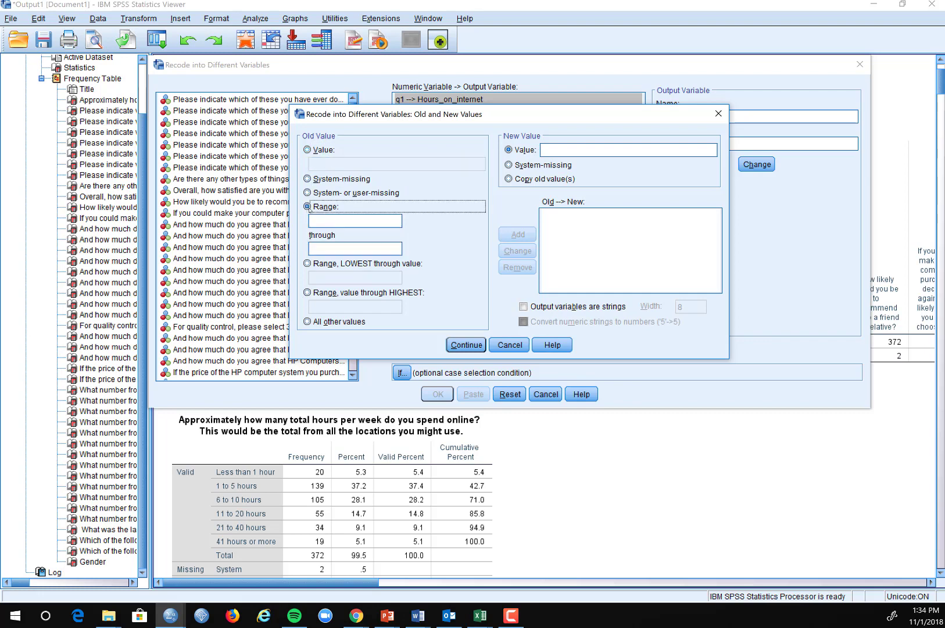
click(318, 221)
text(1)
text(2)
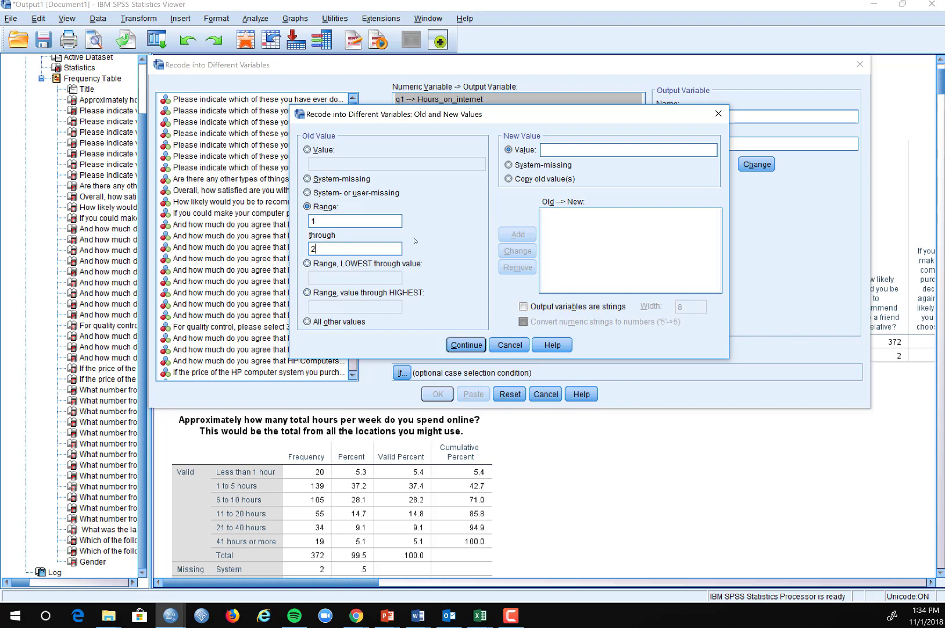
Add a recoding rule that turns the range from lowest through 2 into new value 1.
click(308, 263)
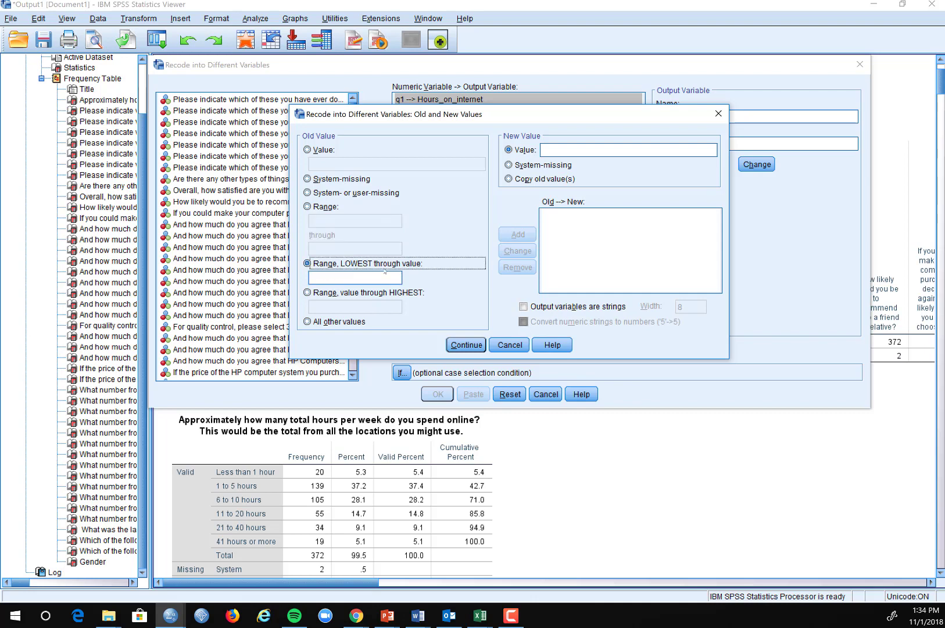
click(328, 280)
text(2)
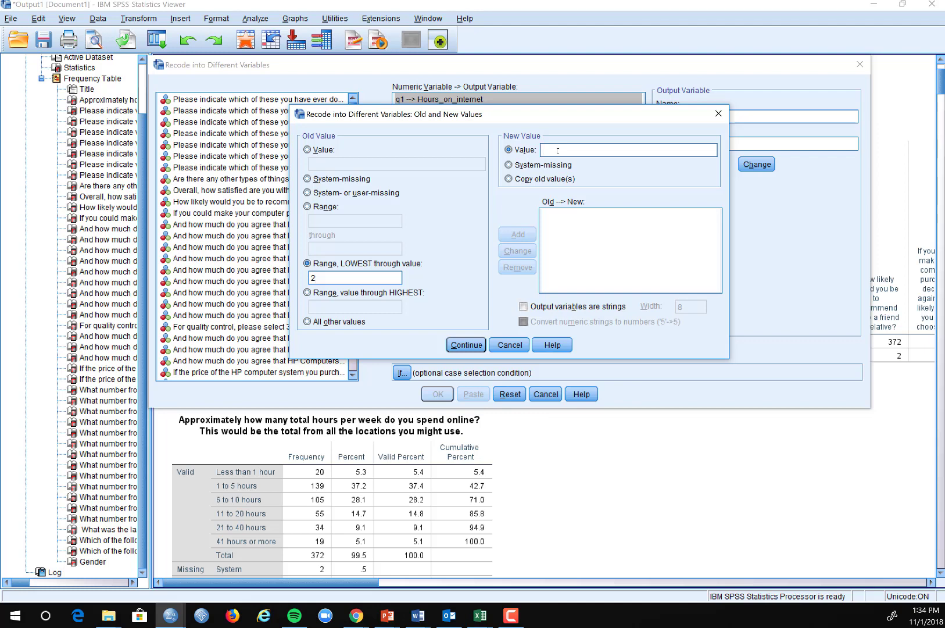
click(557, 150)
text(1)
click(519, 235)
Add a recoding rule that turns the single old value 3 into new value 2.
click(307, 150)
click(329, 165)
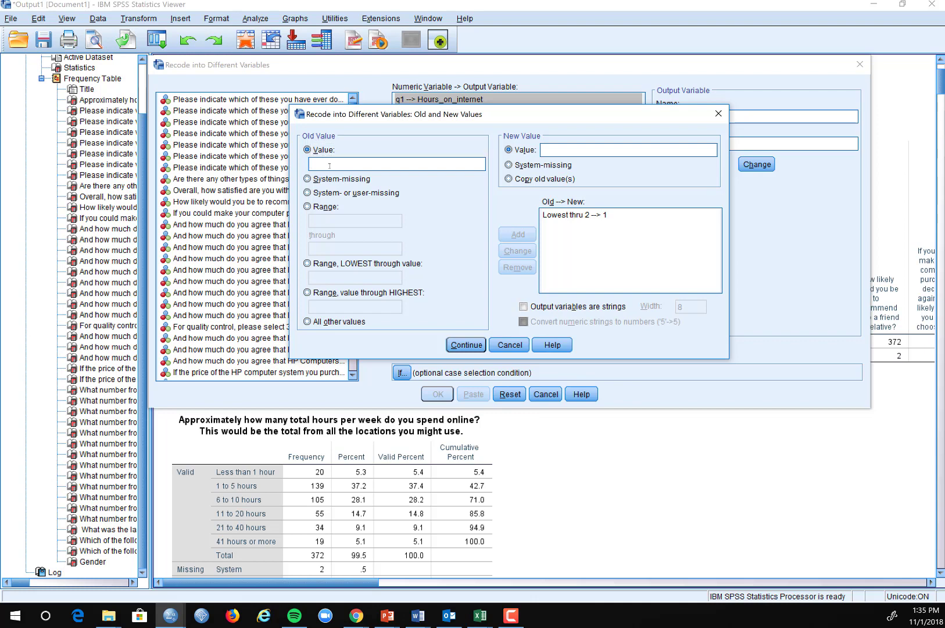
text(3)
text(2)
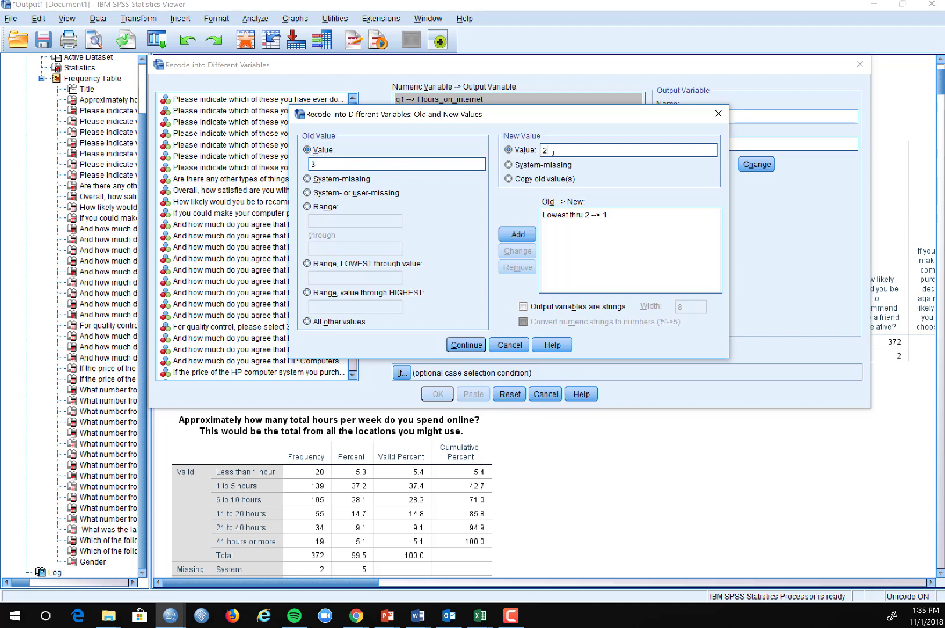
click(525, 235)
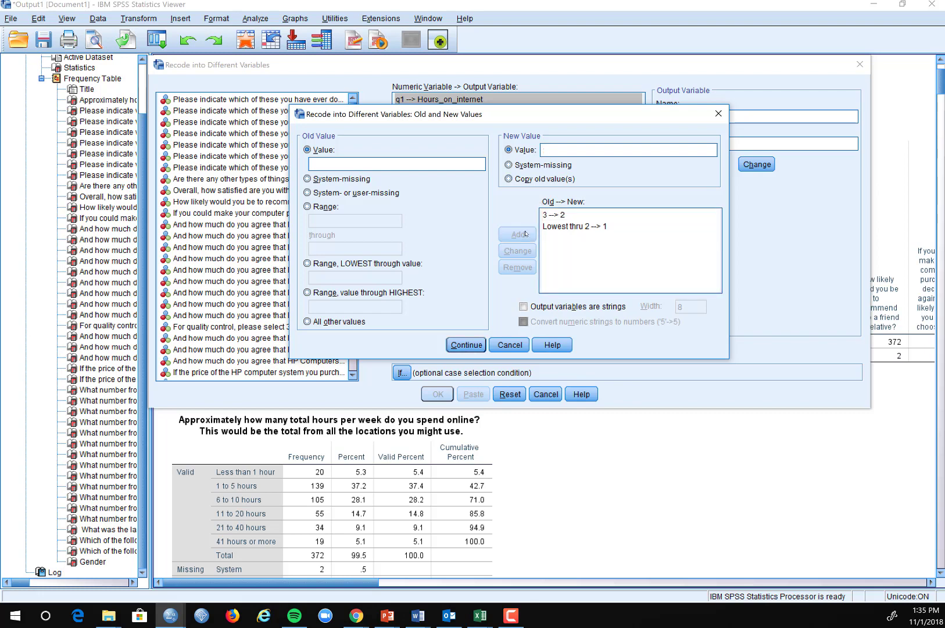
Add a rule recoding the range from 4 through highest into 3, and run the recode into Hours_on_internet.
click(307, 293)
click(323, 306)
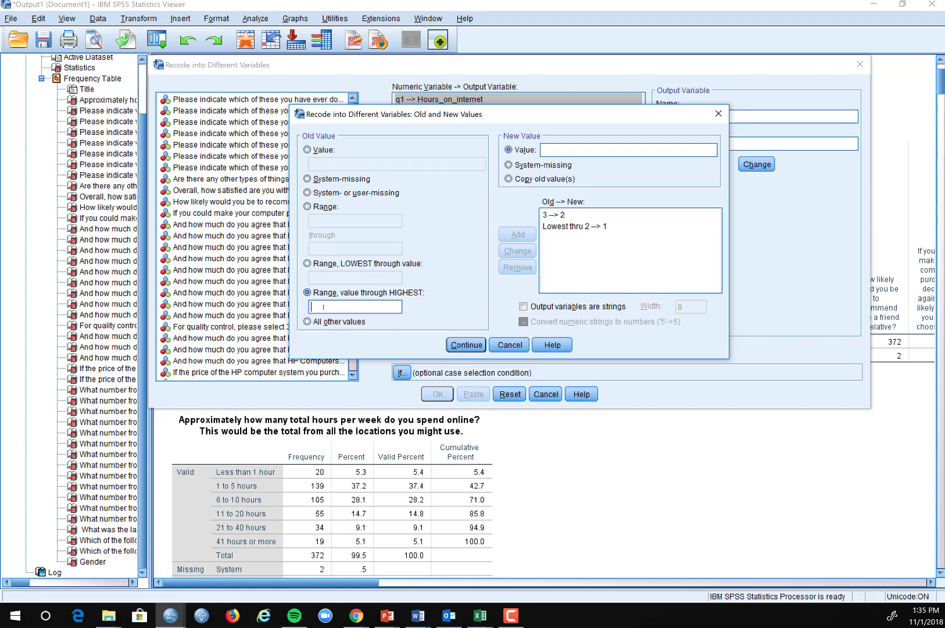
text(4)
click(587, 153)
text(3)
click(518, 235)
click(467, 345)
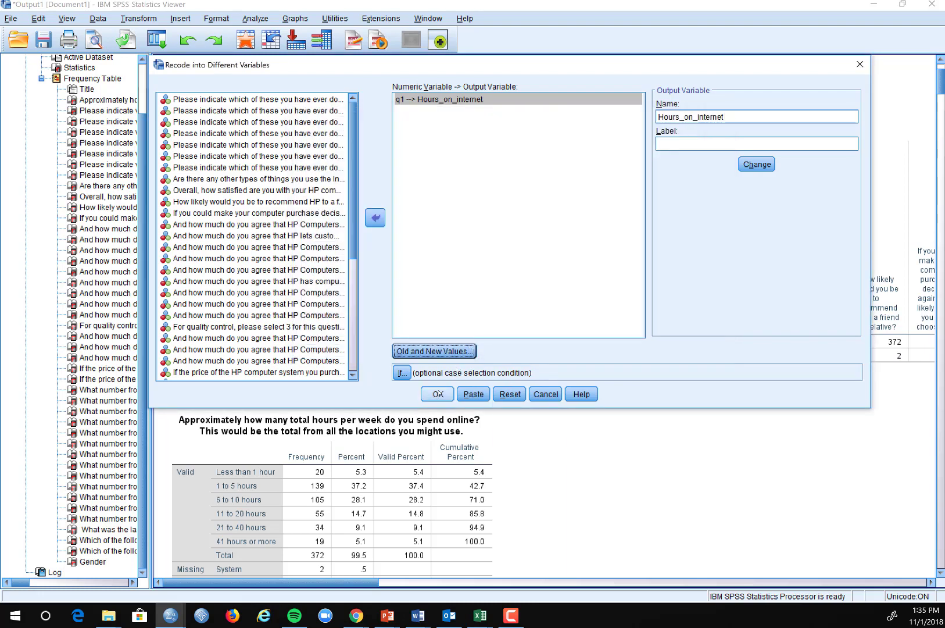
click(439, 395)
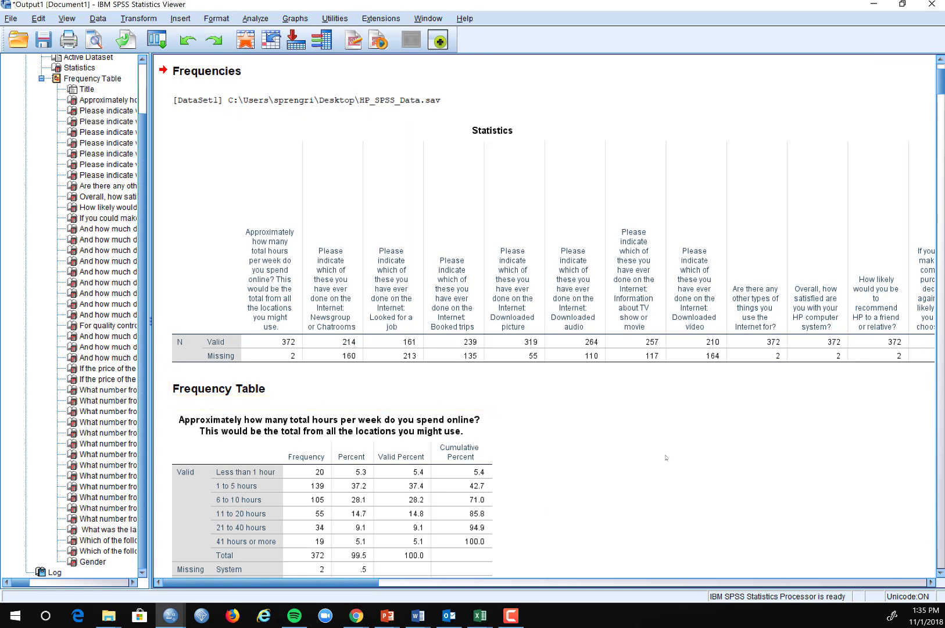
Review the recode syntax at the end of the output, and inspect the Hours_on_internet variable's name, label and values in the HP_SPSS_Data_Clean.sav data editor.
scroll(666, 454, down, 20)
scroll(771, 395, down, 15)
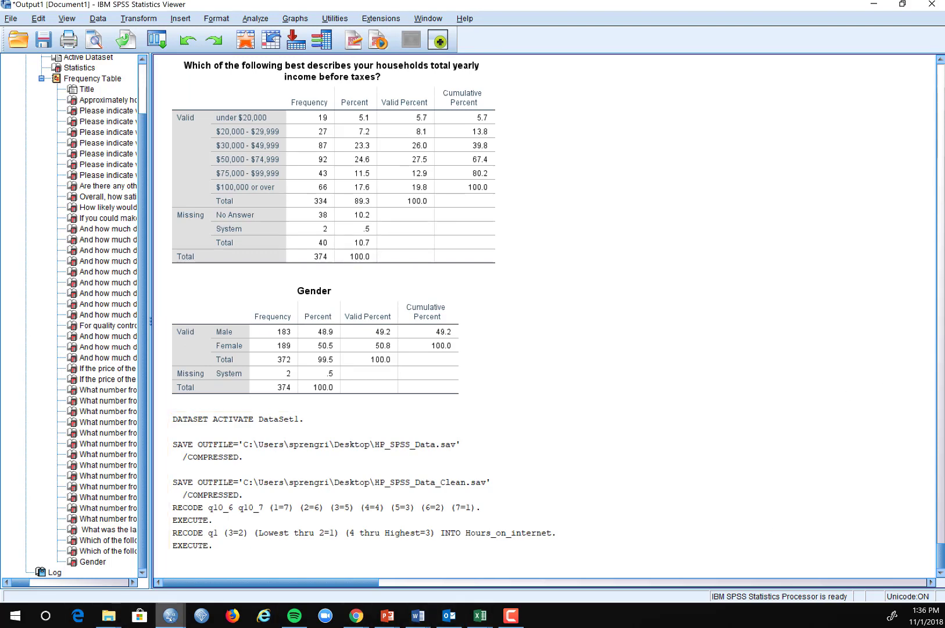
mouse_move(170, 615)
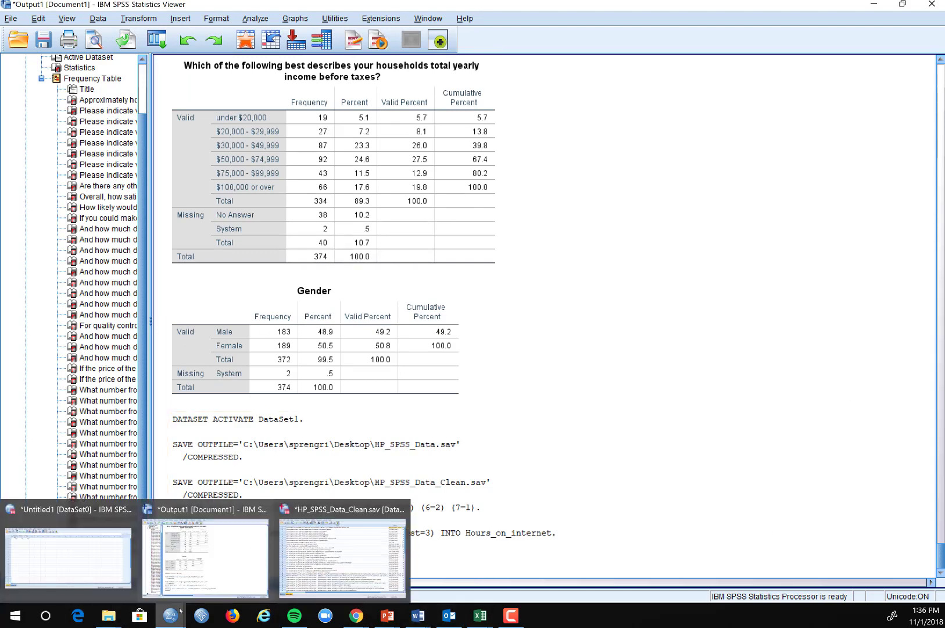
click(343, 555)
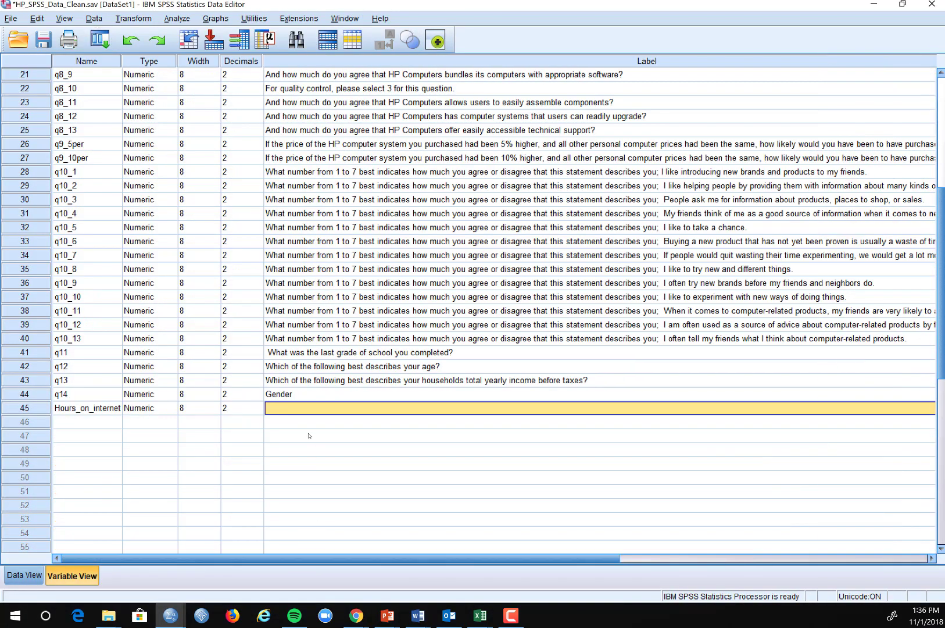
click(74, 409)
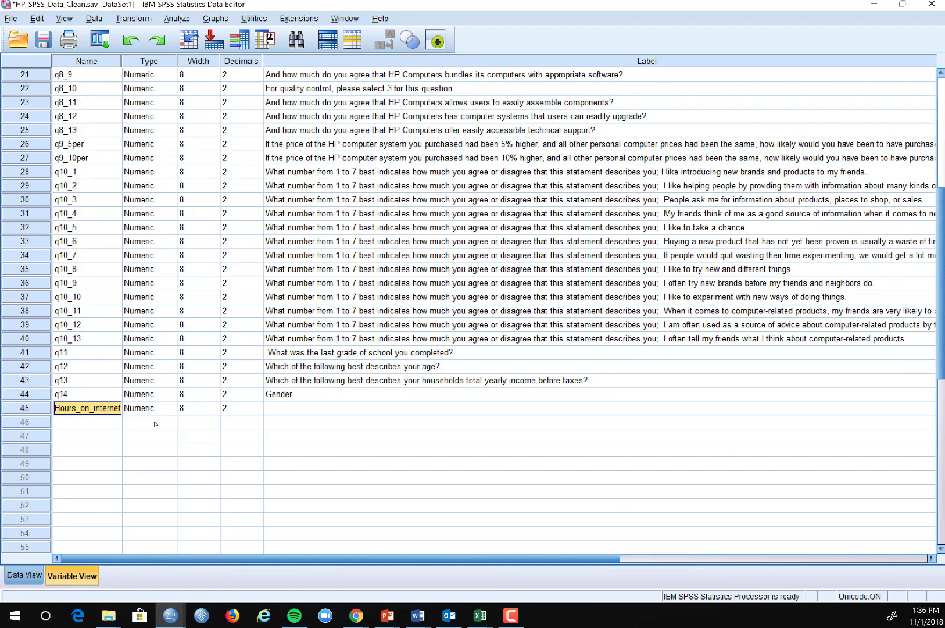
click(306, 407)
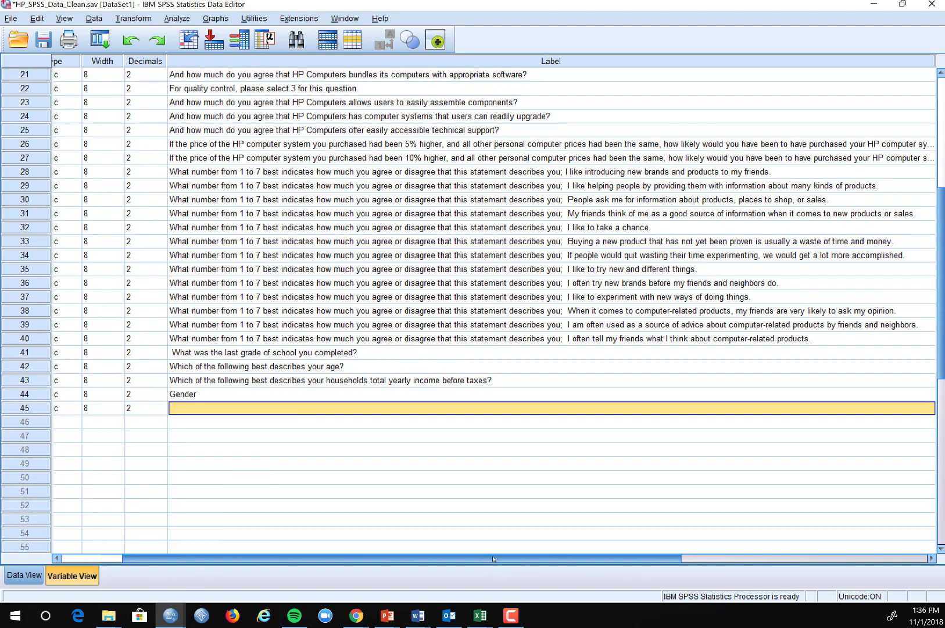
drag(495, 559, 640, 563)
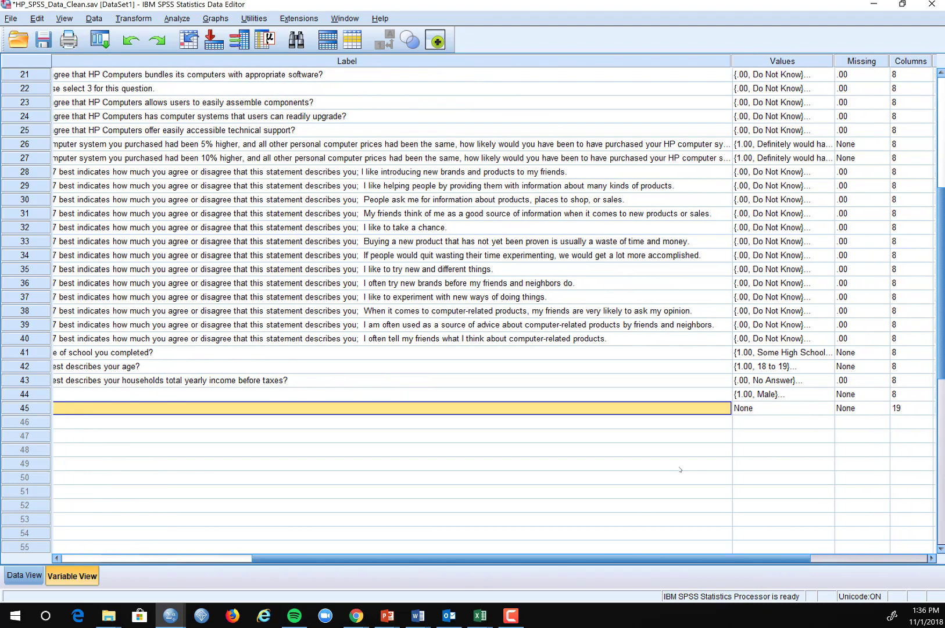
click(769, 410)
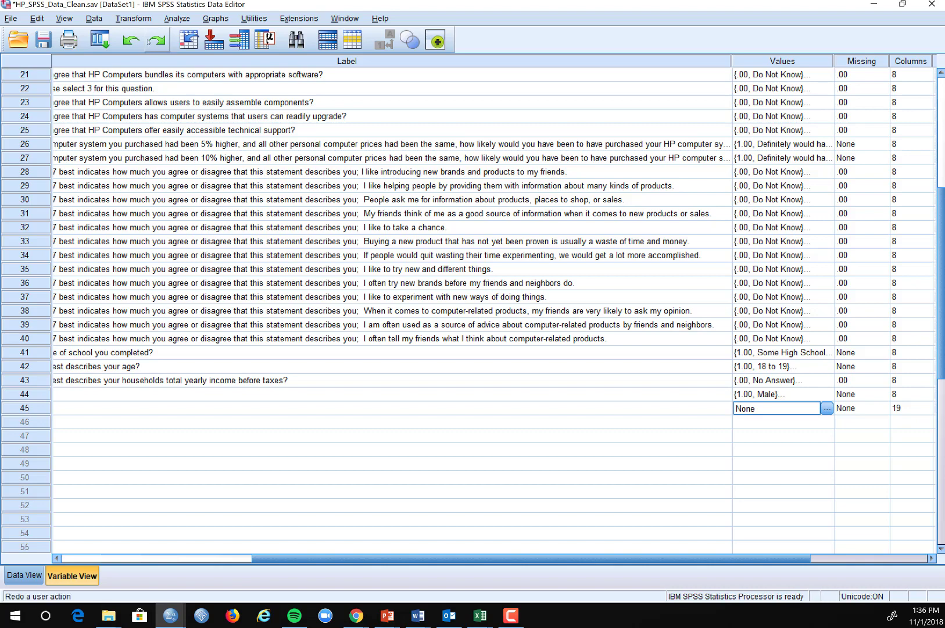
Open the Frequencies analysis and reset it to clear the previously chosen variables.
click(177, 18)
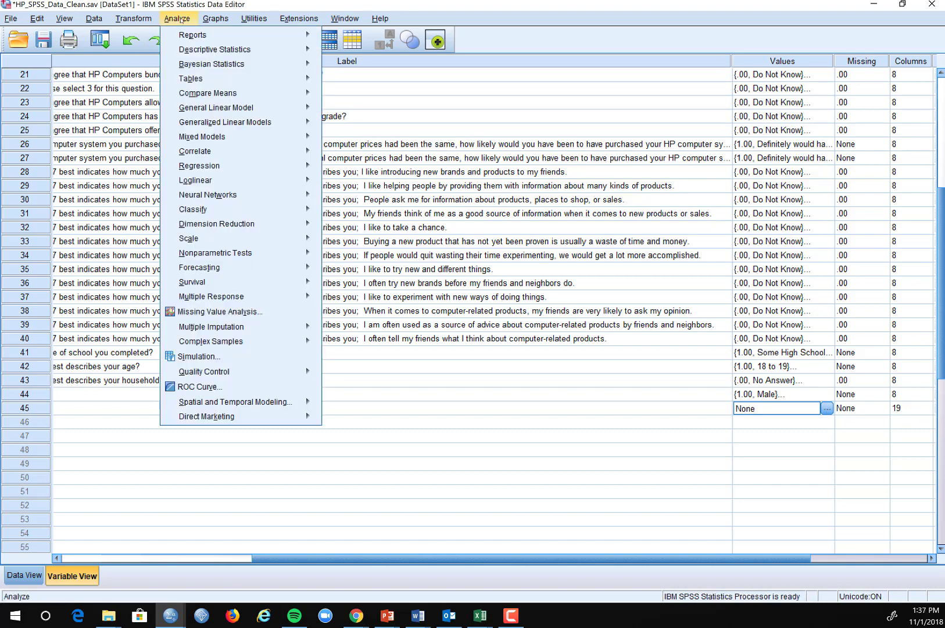
click(177, 19)
click(177, 19)
mouse_move(222, 52)
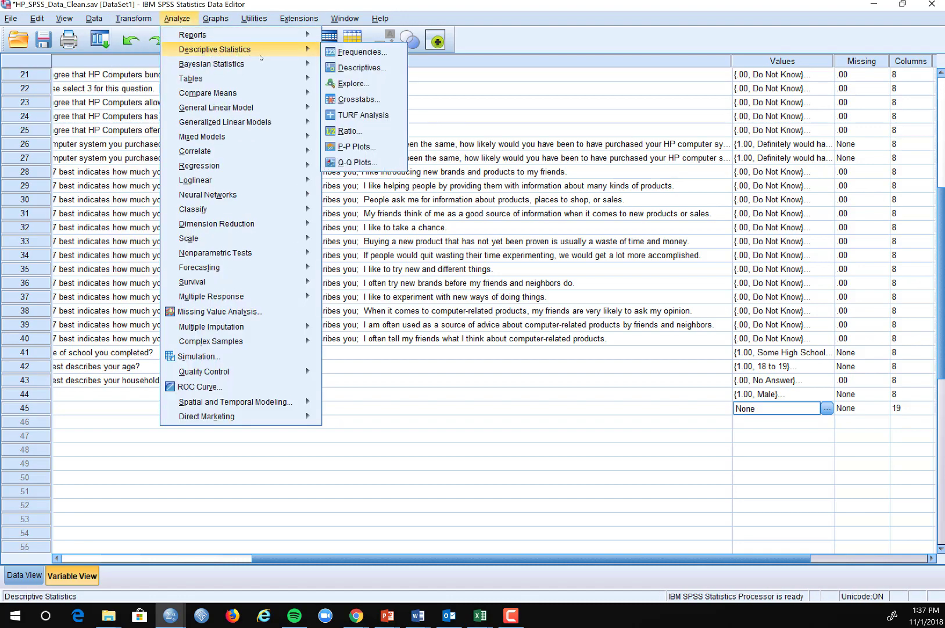
click(375, 56)
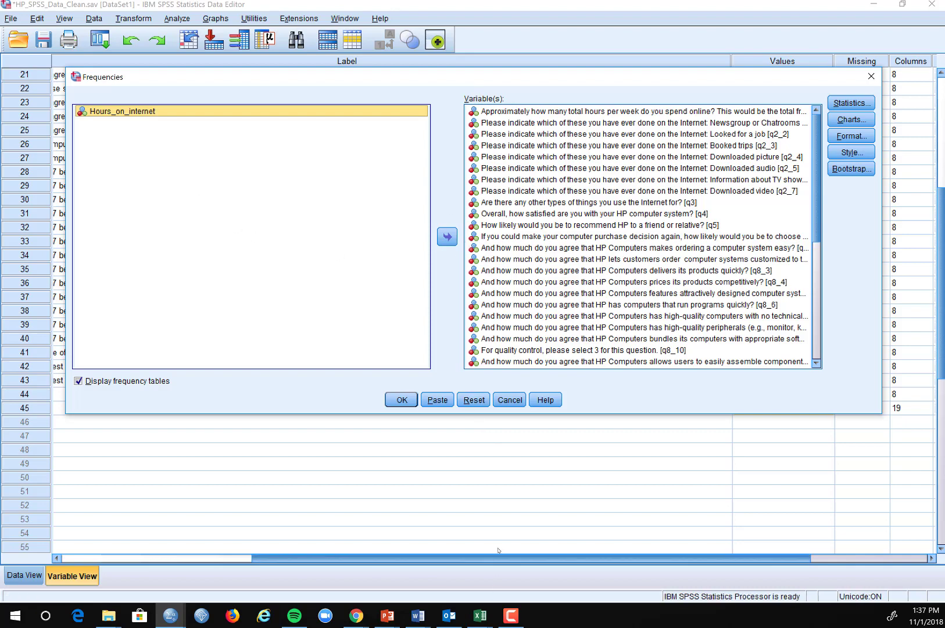
click(474, 400)
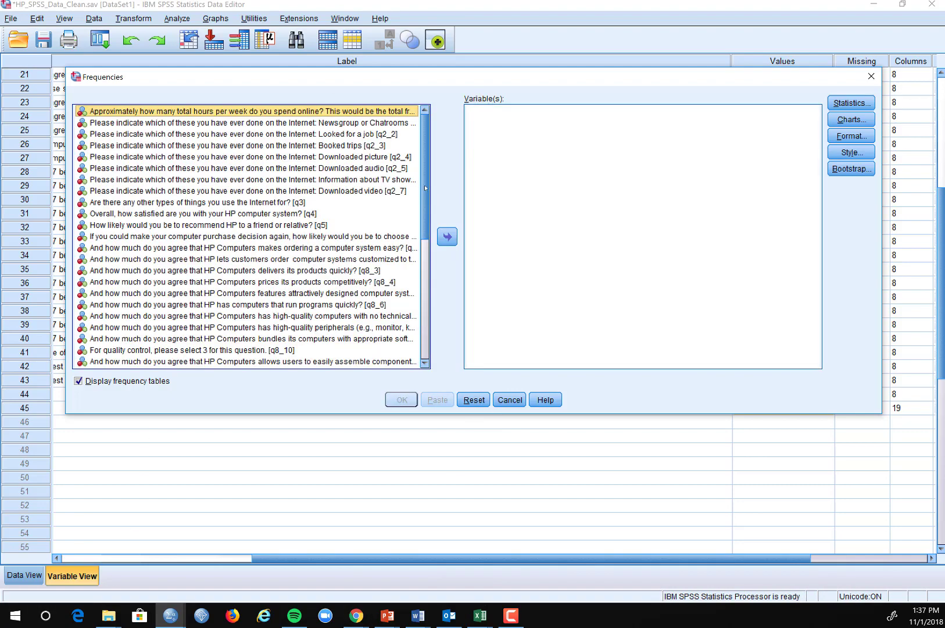
Choose Hours_on_internet as the only variable and run its frequency table.
scroll(424, 197, down, 8)
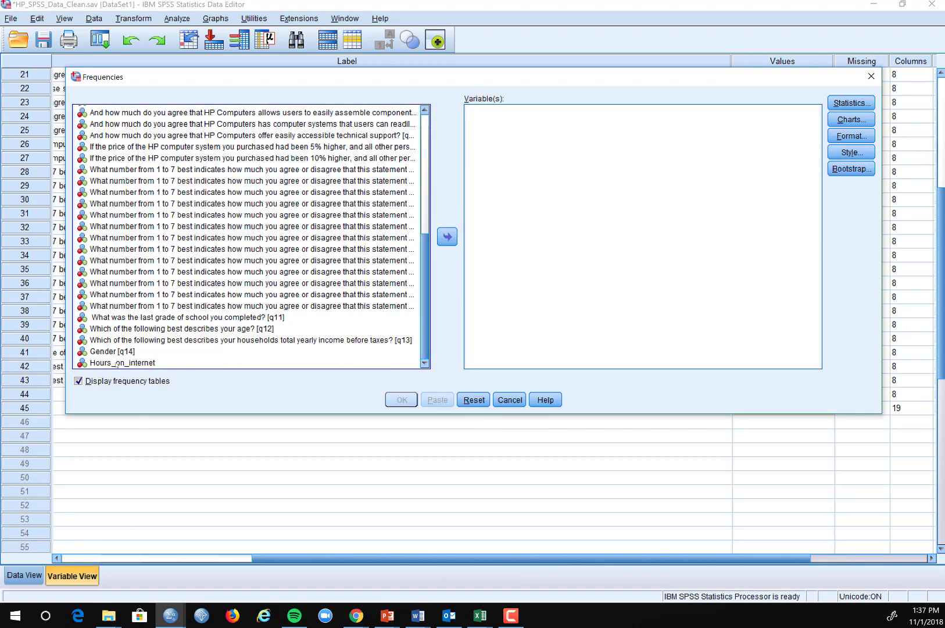
click(117, 364)
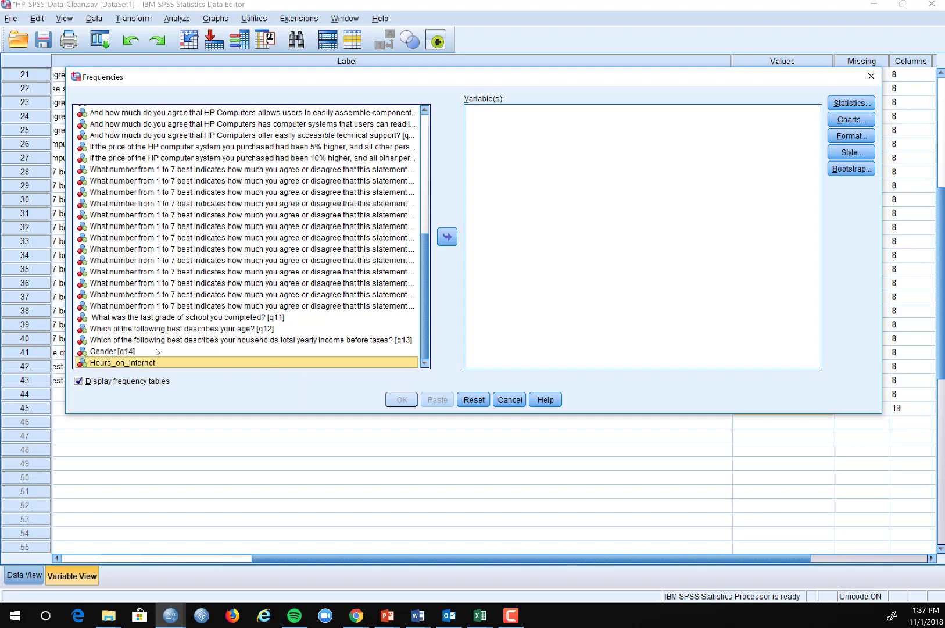
click(449, 238)
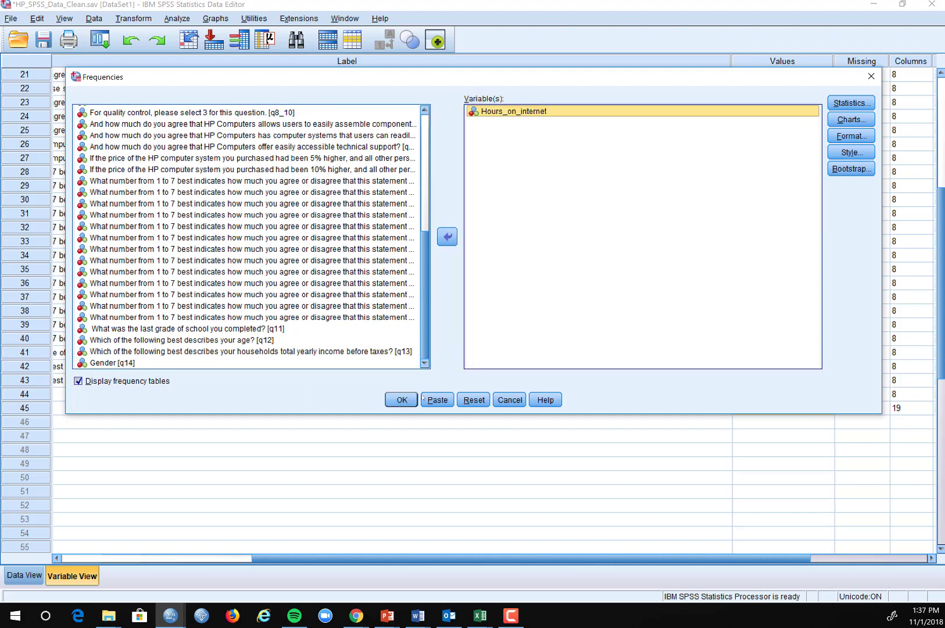
click(402, 400)
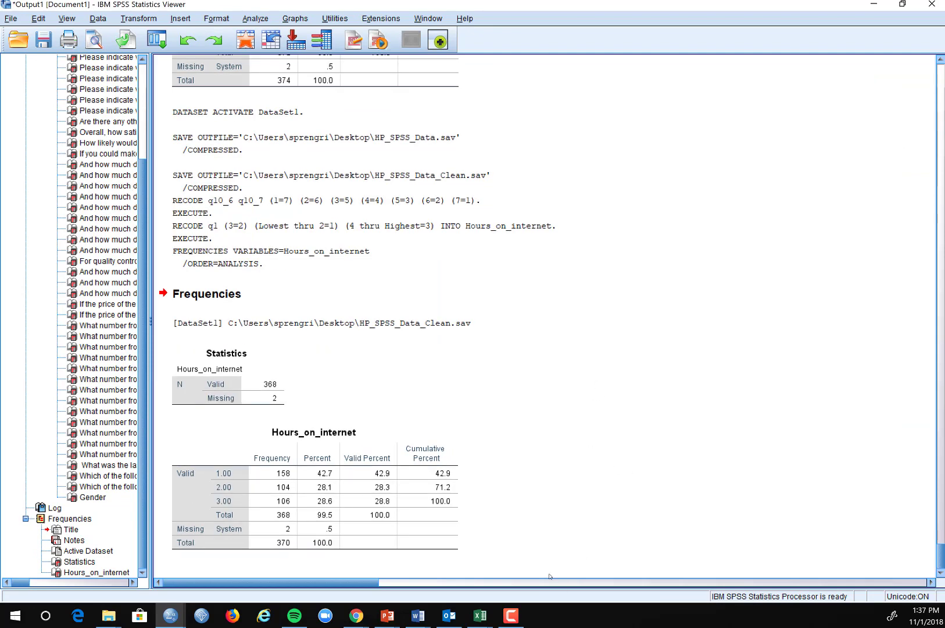
Examine the category codes and counts in the Hours_on_internet frequency table.
click(304, 545)
click(412, 413)
click(220, 476)
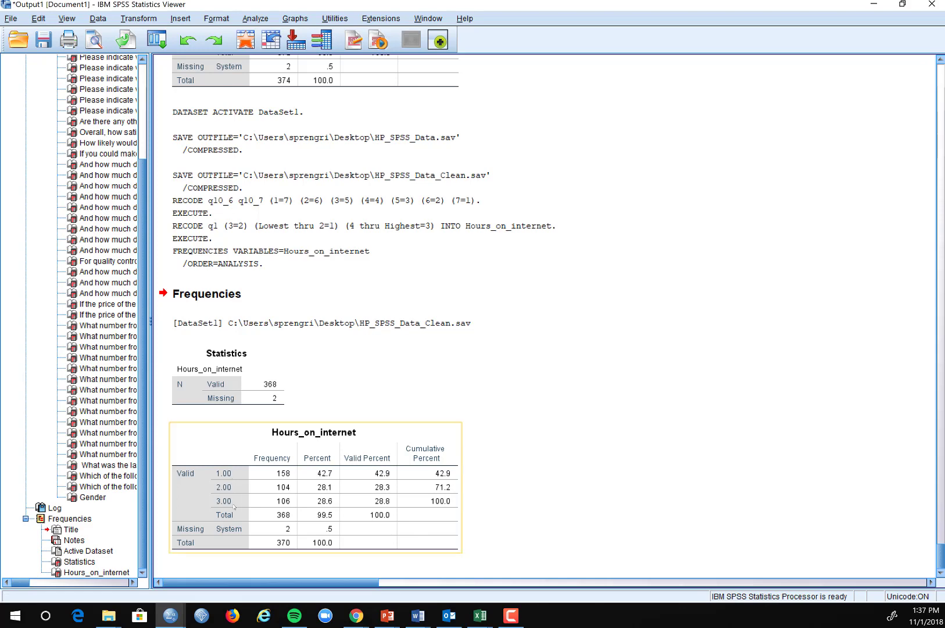
click(620, 445)
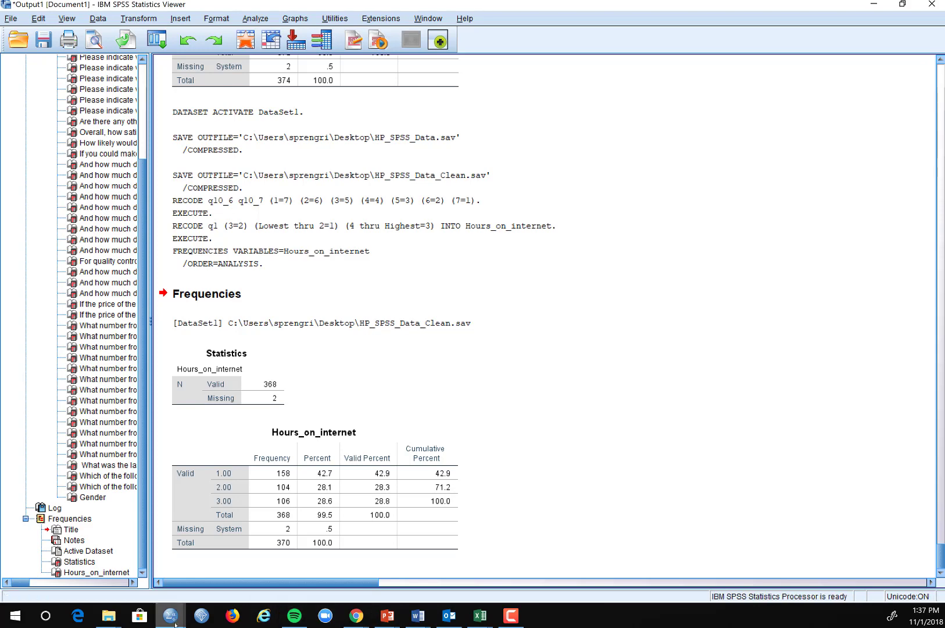
Open the value labels of Hours_on_internet in the HP_SPSS_Data_Clean.sav data editor and label value 1 as "Light users".
mouse_move(173, 617)
click(351, 565)
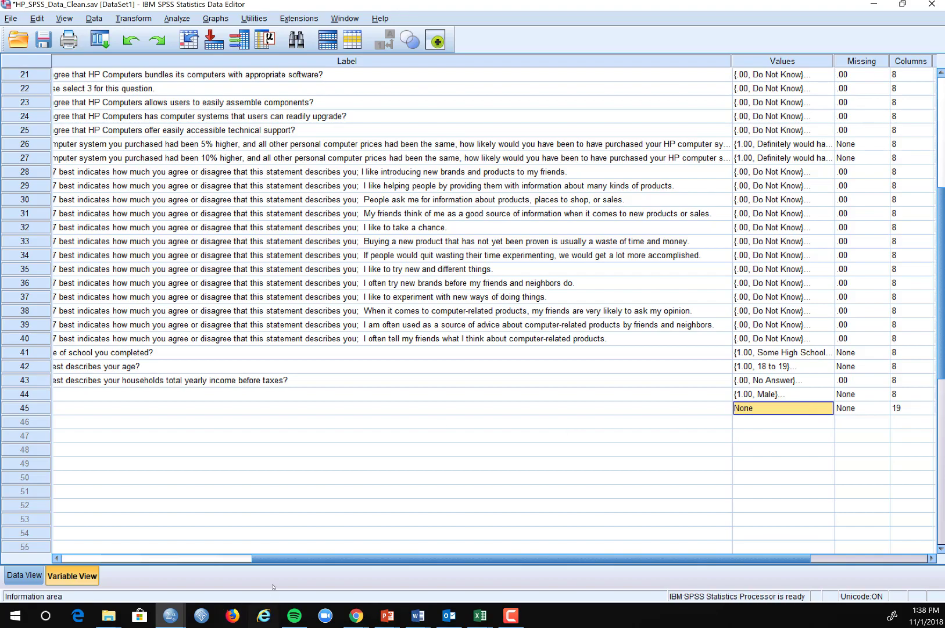
drag(292, 559, 371, 550)
click(695, 409)
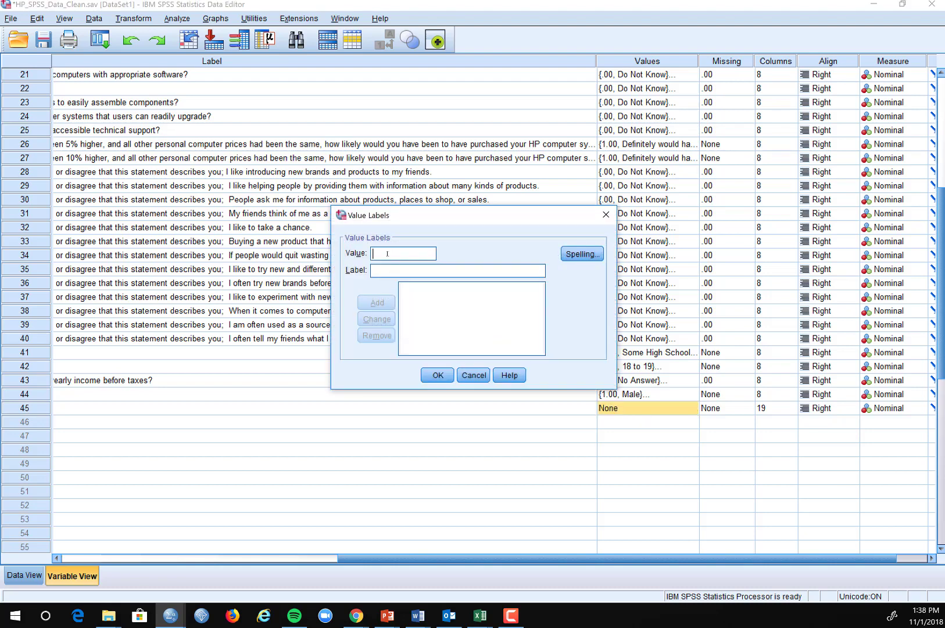
text(1Li)
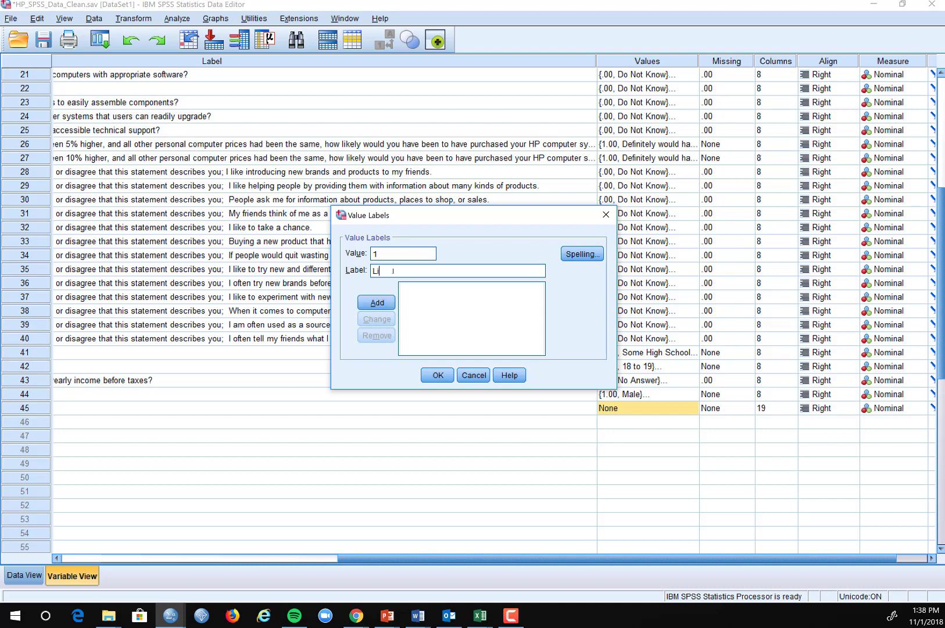
text(ght users)
key(Return)
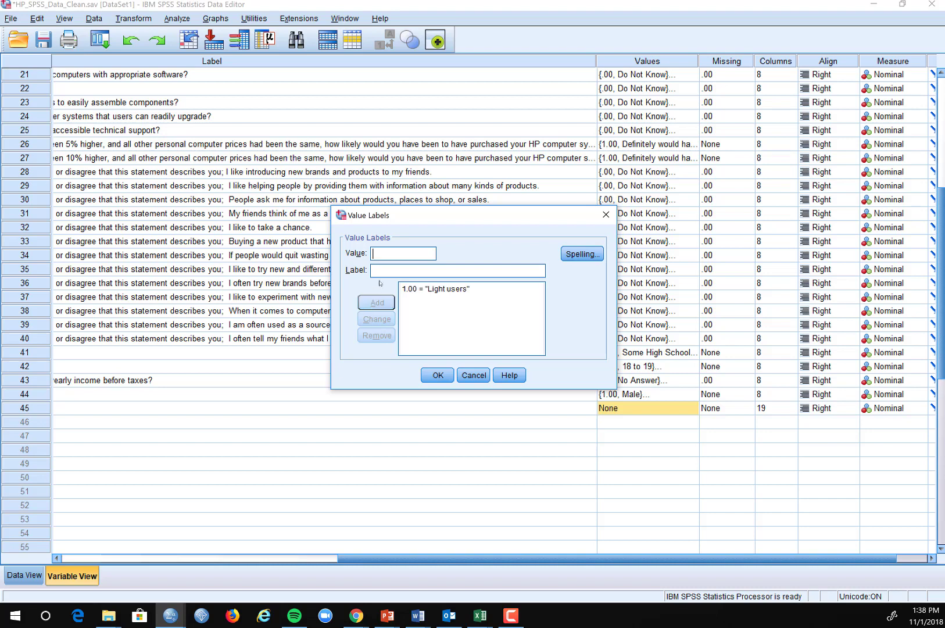
Add the value labels 2 = "Moderate Users" and 3 = "Heavy Users" for Hours_on_internet.
text(2)
text(Me)
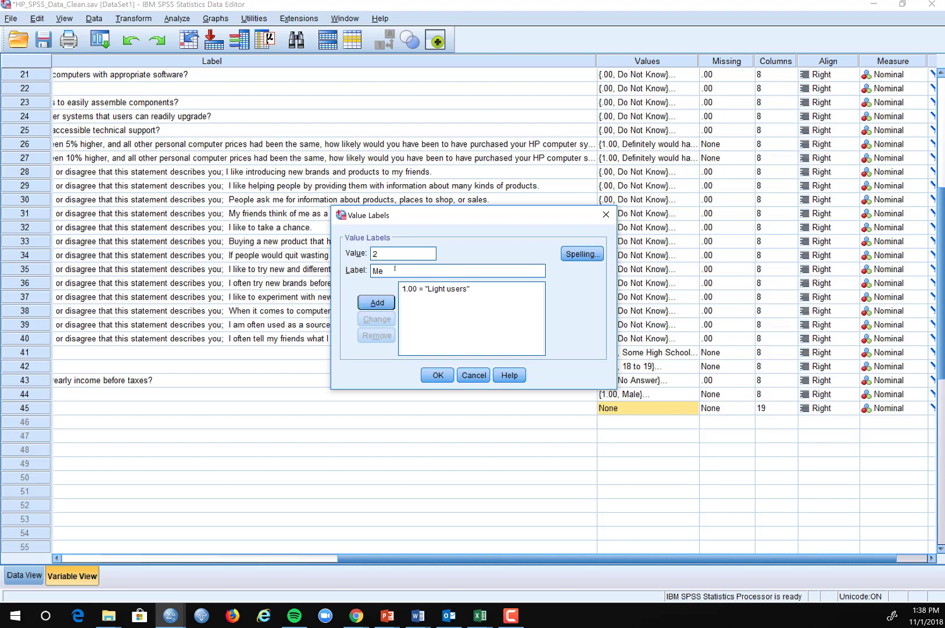
key(BackSpace)
text(oderate Users)
click(377, 302)
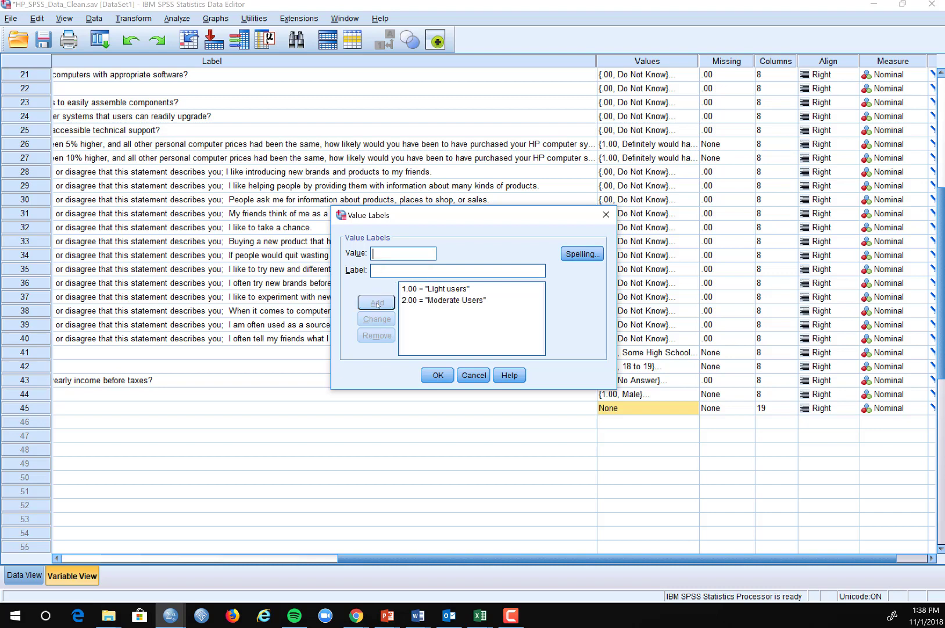
text(3)
click(389, 271)
text(Heavy)
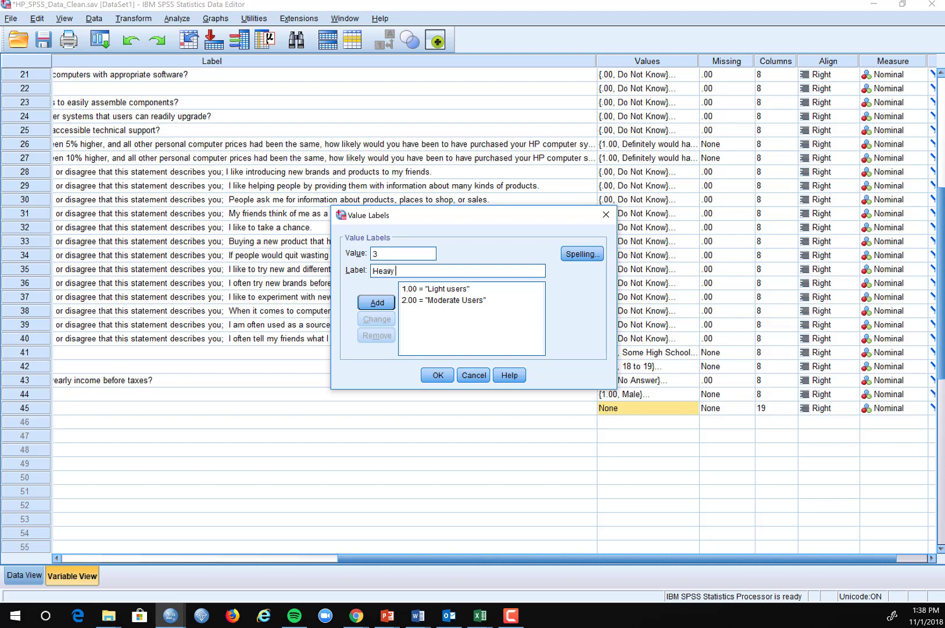
text( Users)
click(378, 303)
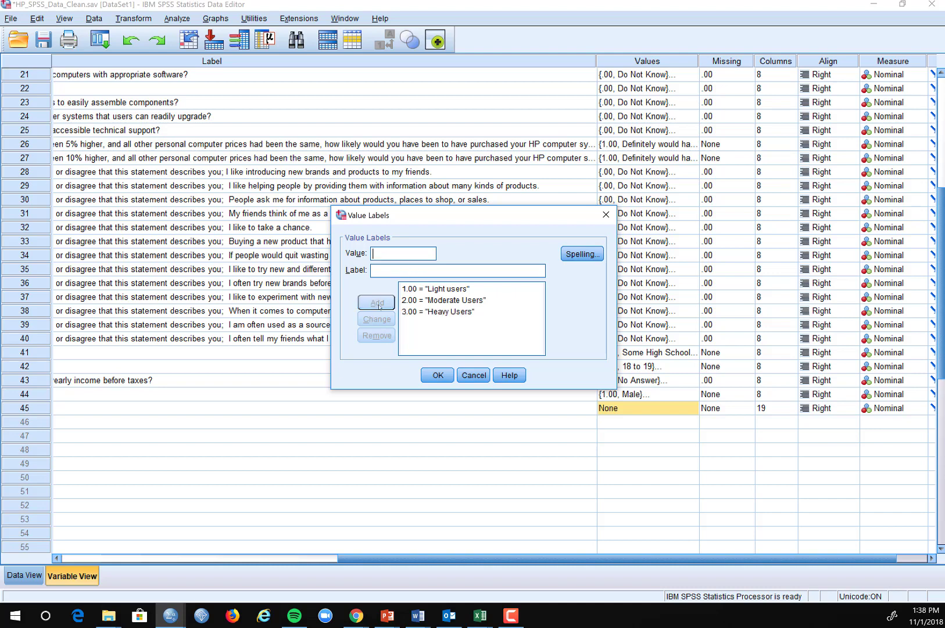
Correct the capitalization of the label for value 1 so it reads "Light Users".
click(446, 291)
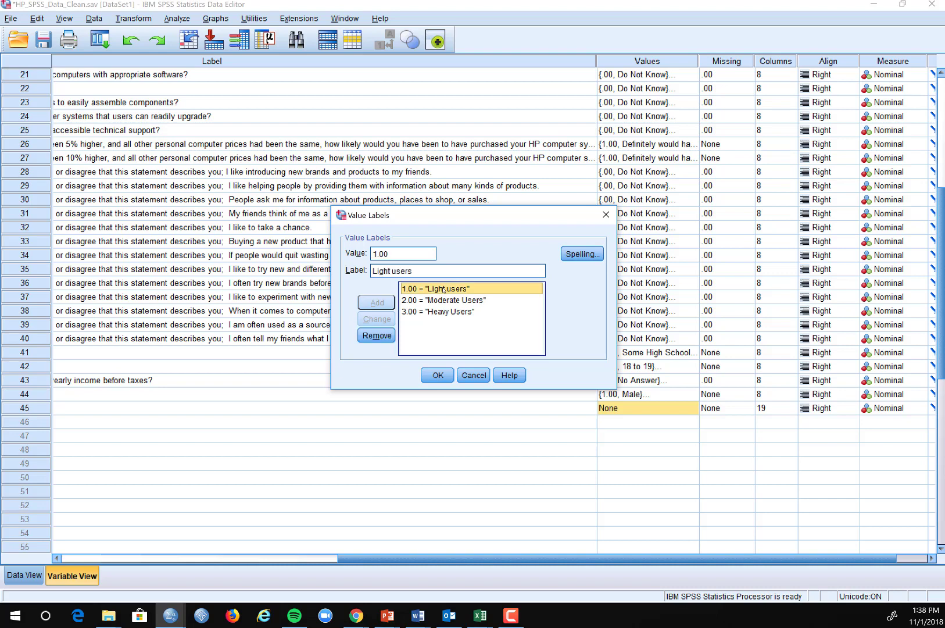
click(393, 271)
key(Delete)
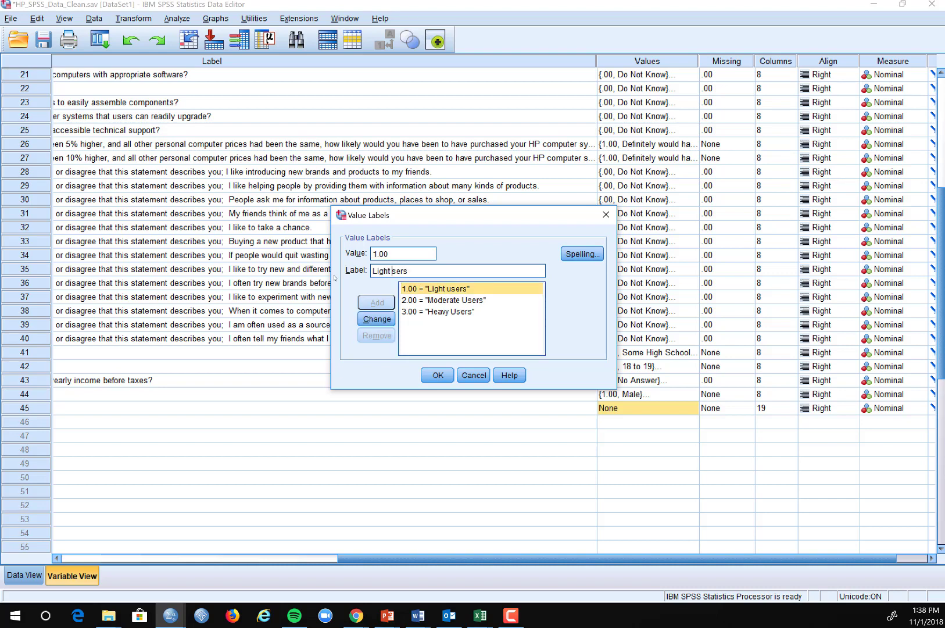
text(U)
click(380, 320)
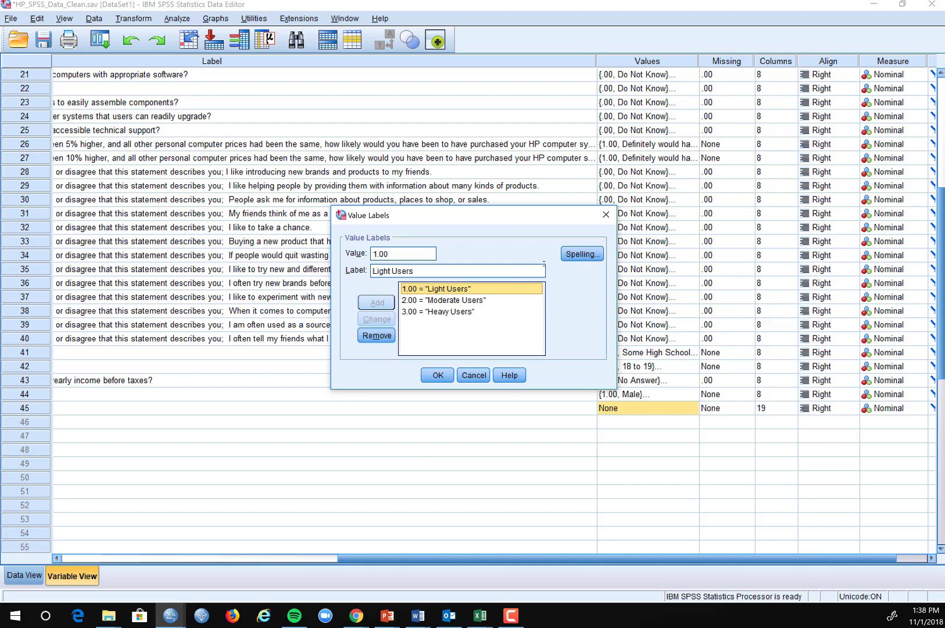
Spell-check the Hours_on_internet value labels and apply them to the variable.
click(580, 254)
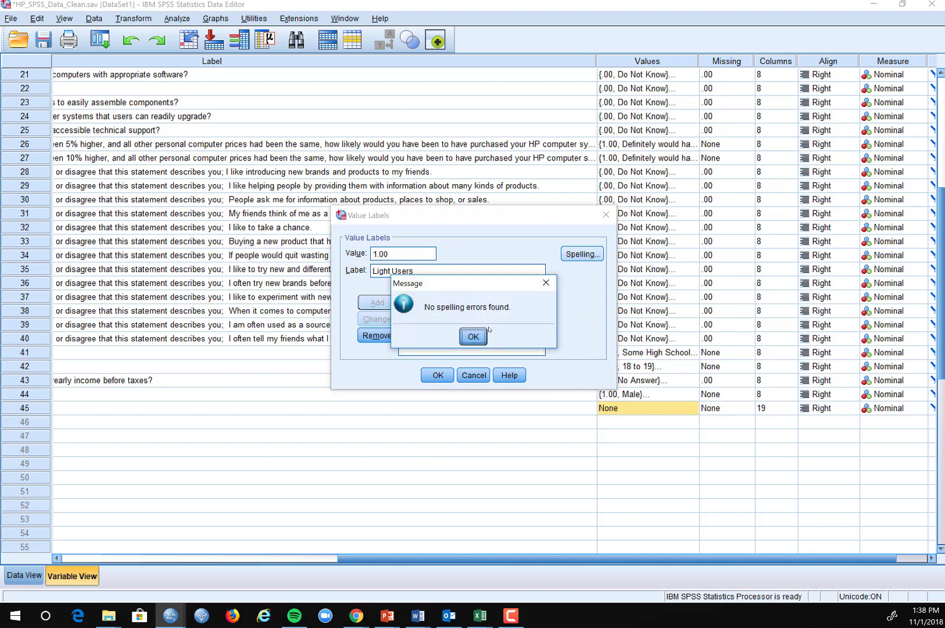
click(474, 336)
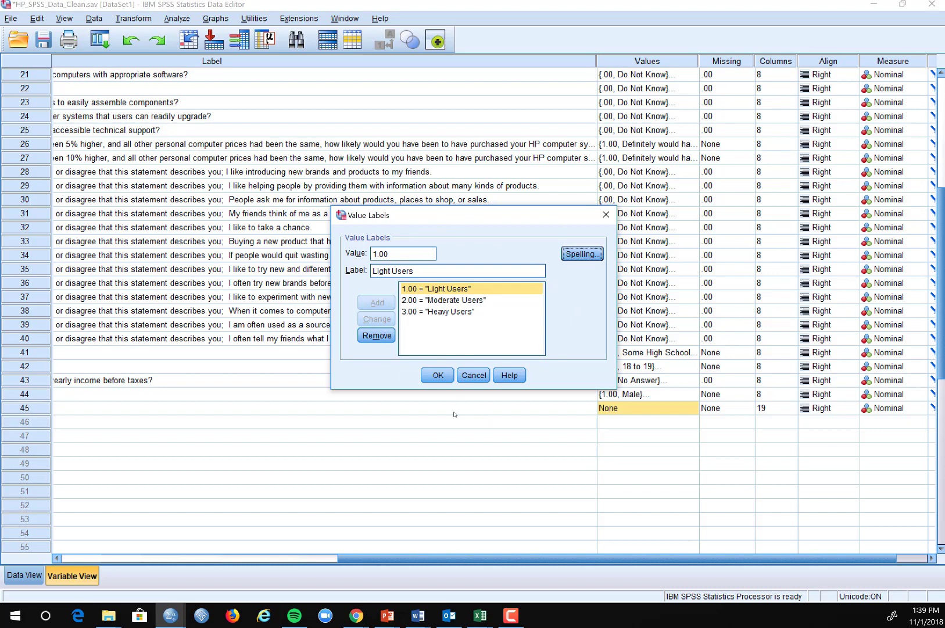
click(441, 375)
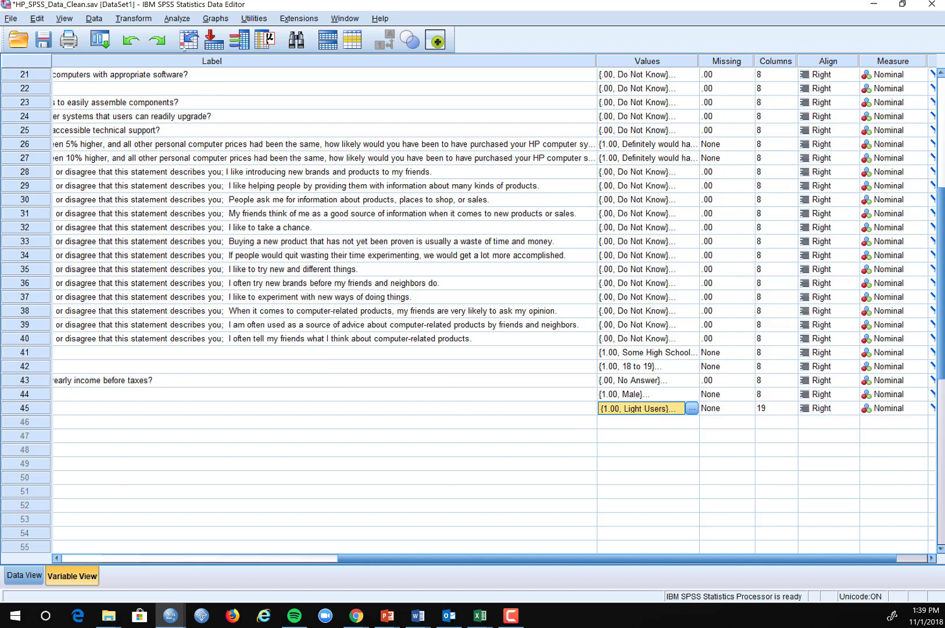
Rerun the Frequencies analysis for Hours_on_internet with its new value labels and compare the table with the earlier one.
click(175, 20)
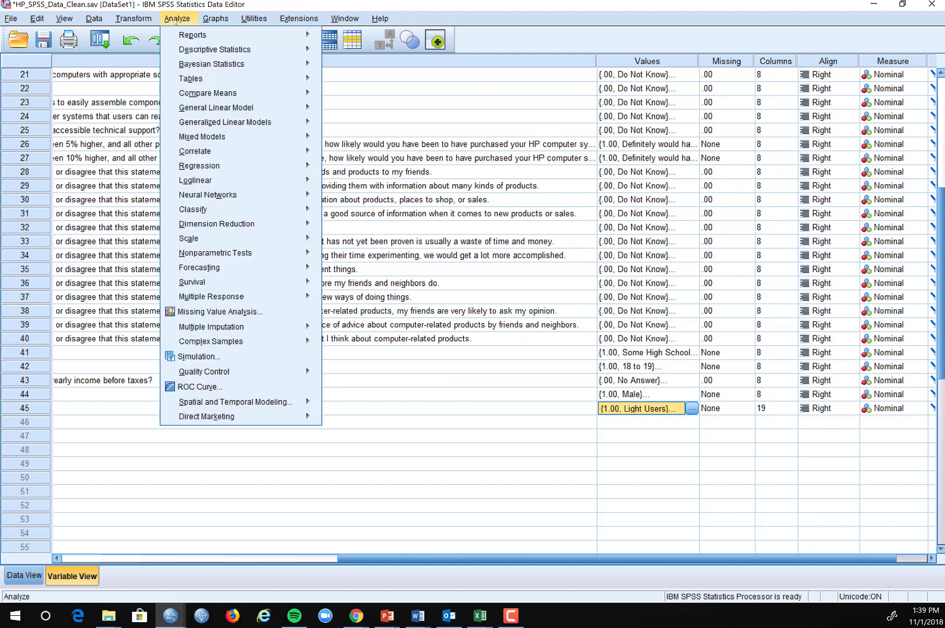
mouse_move(221, 50)
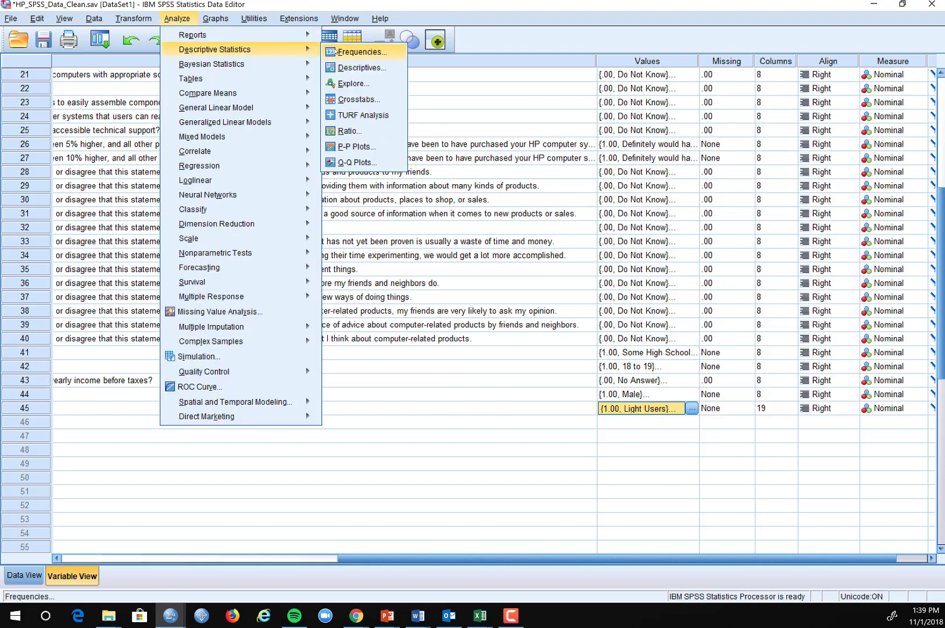
click(361, 51)
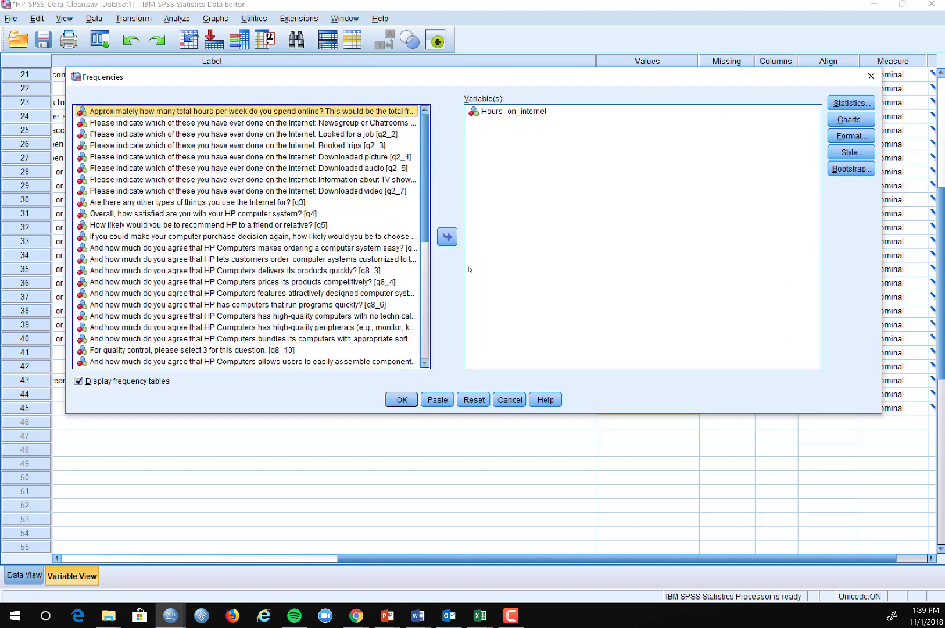
click(402, 400)
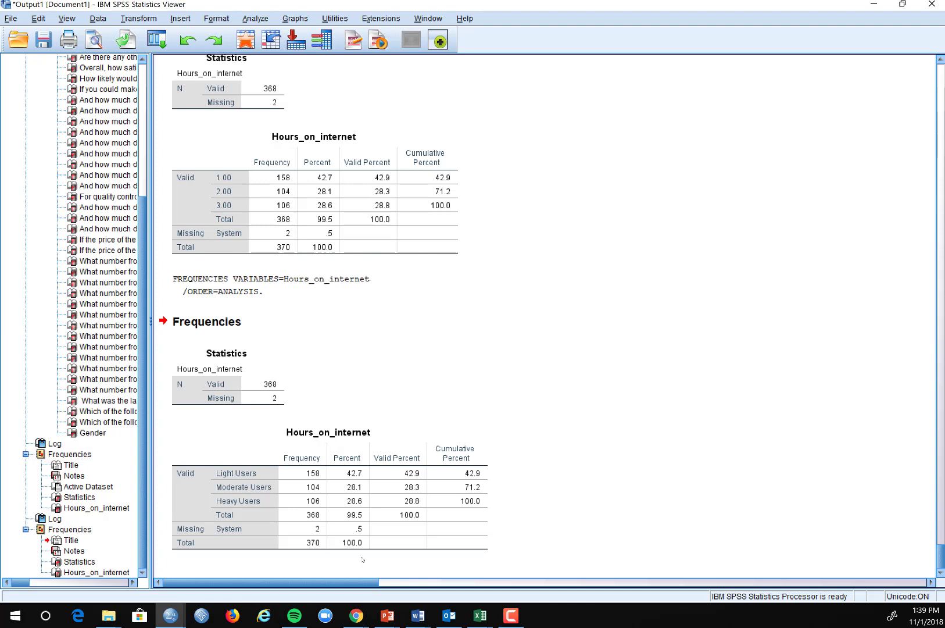
click(461, 547)
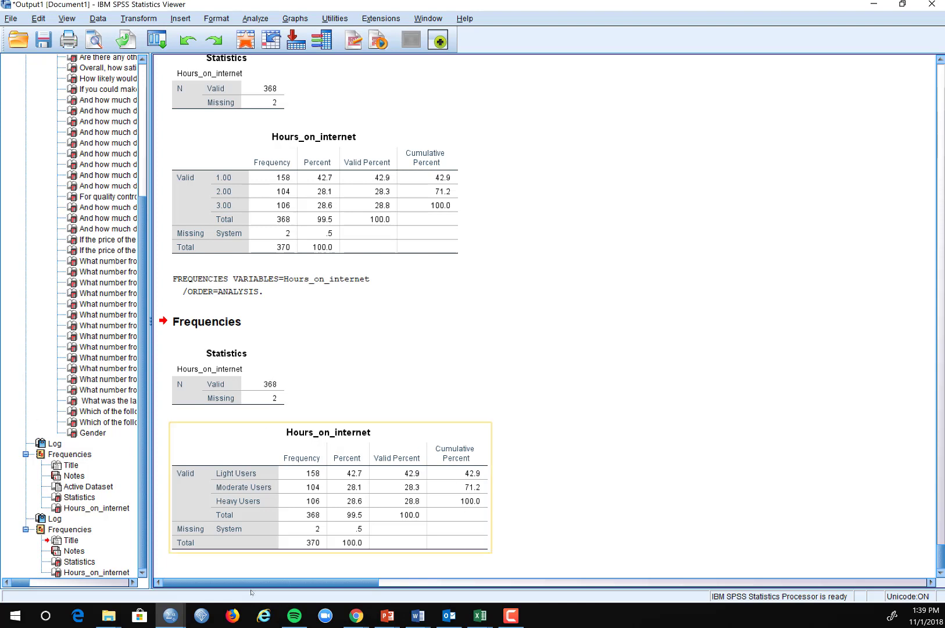
click(282, 203)
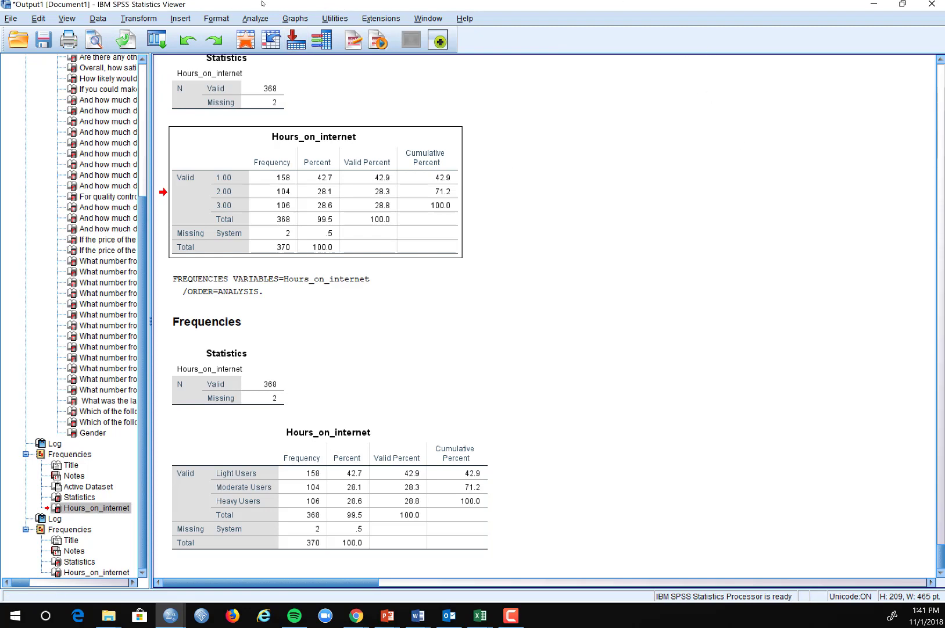
Open the Crosstabs analysis, fit its dialog on screen, and set the weekly online hours question (q1) as the row variable.
click(256, 18)
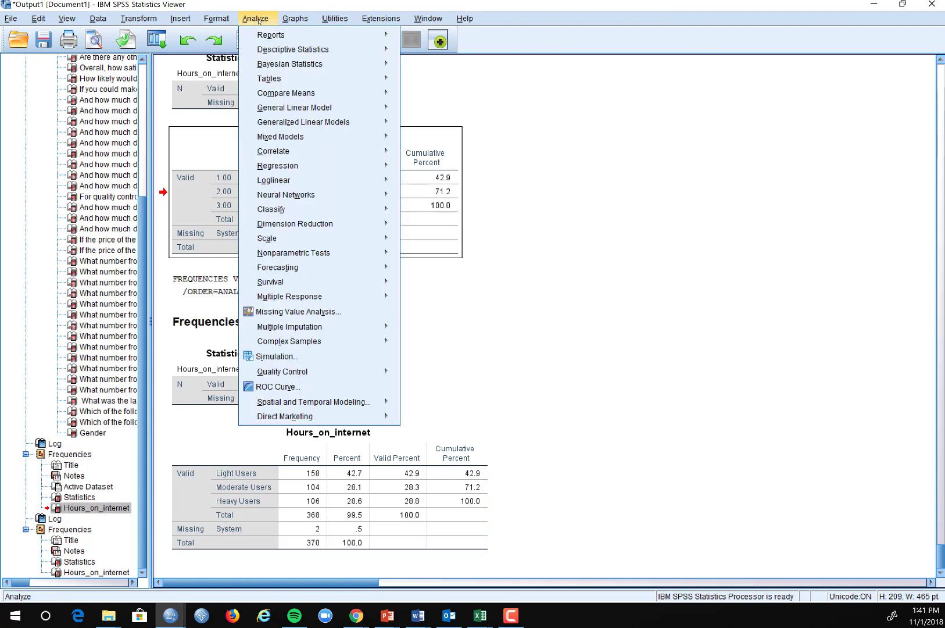
mouse_move(292, 50)
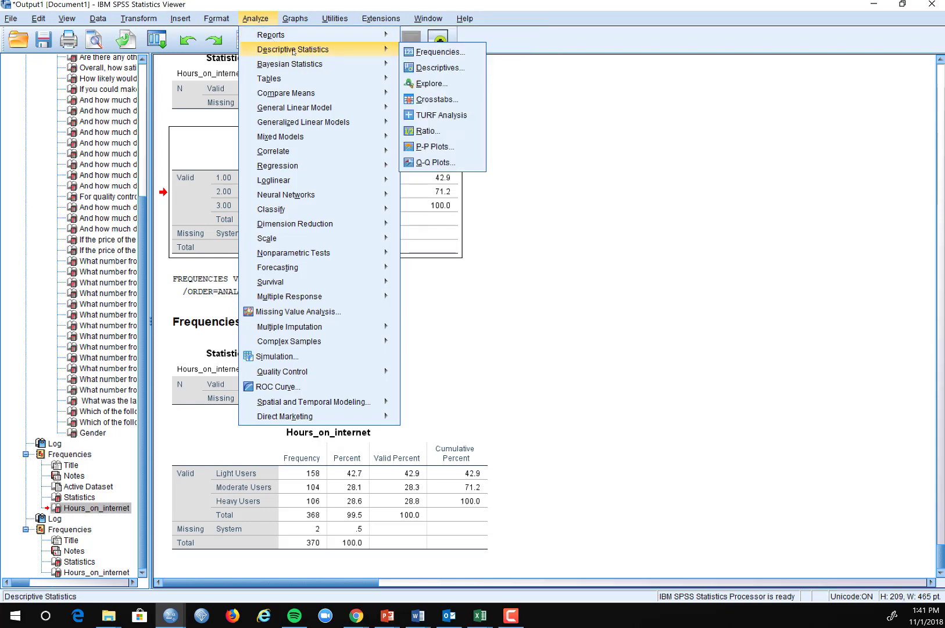
click(446, 100)
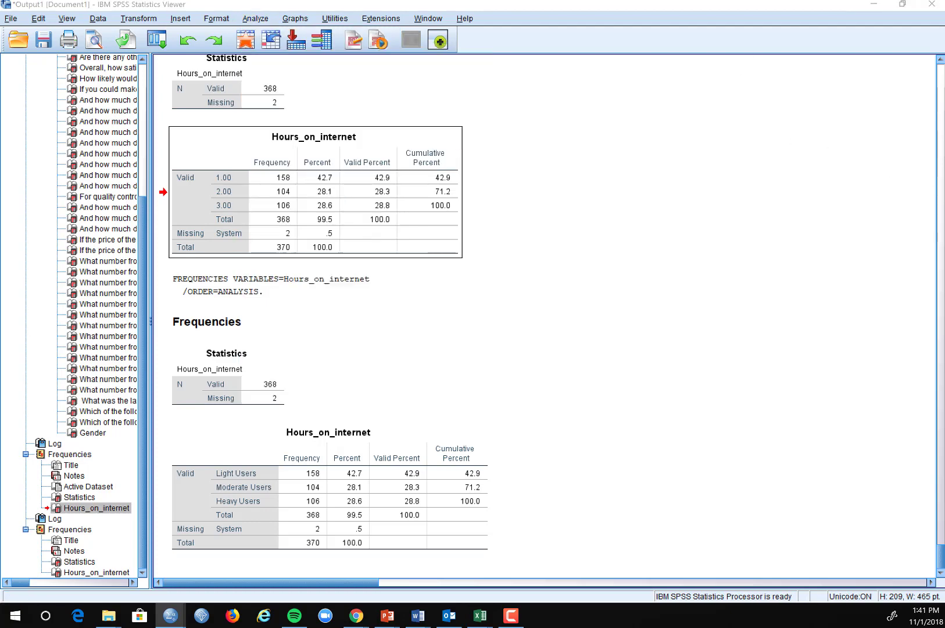
drag(944, 257, 816, 131)
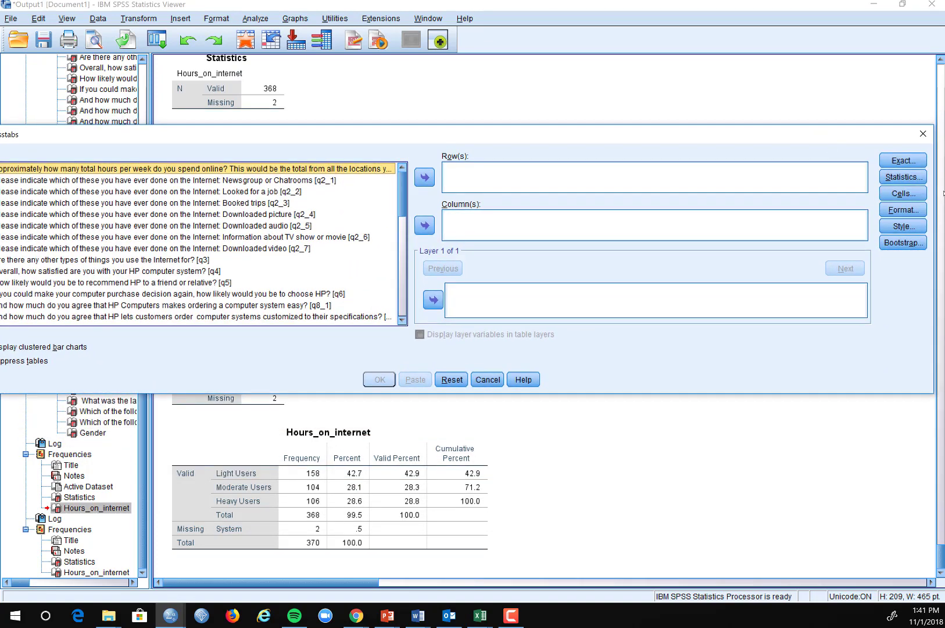
drag(943, 195, 860, 200)
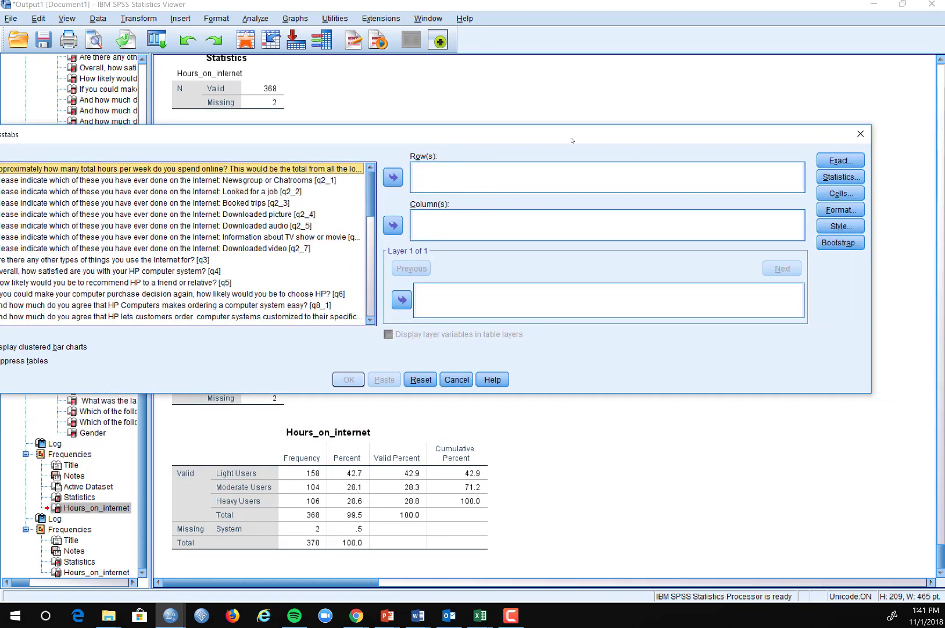
drag(572, 140, 614, 136)
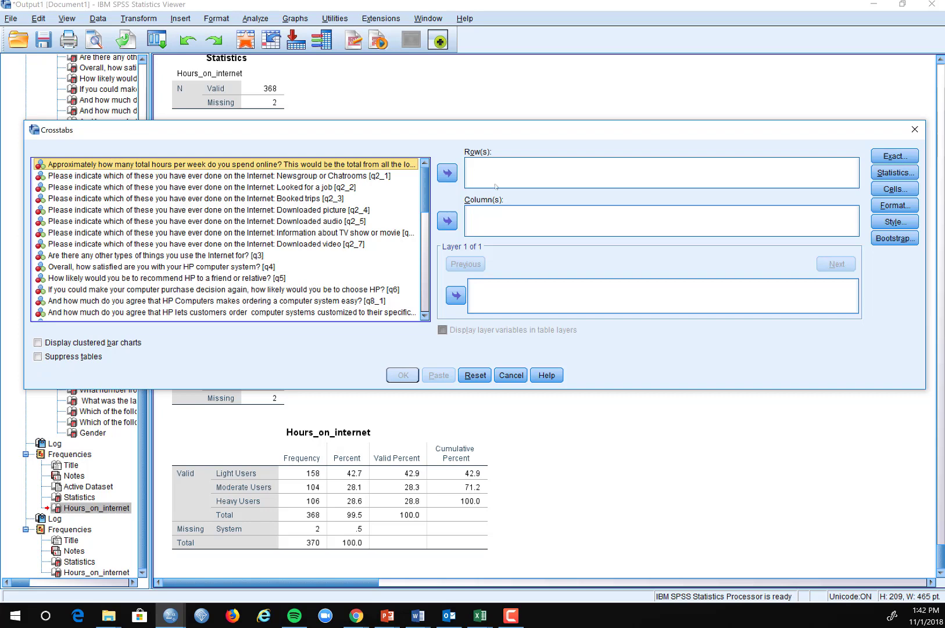
click(448, 174)
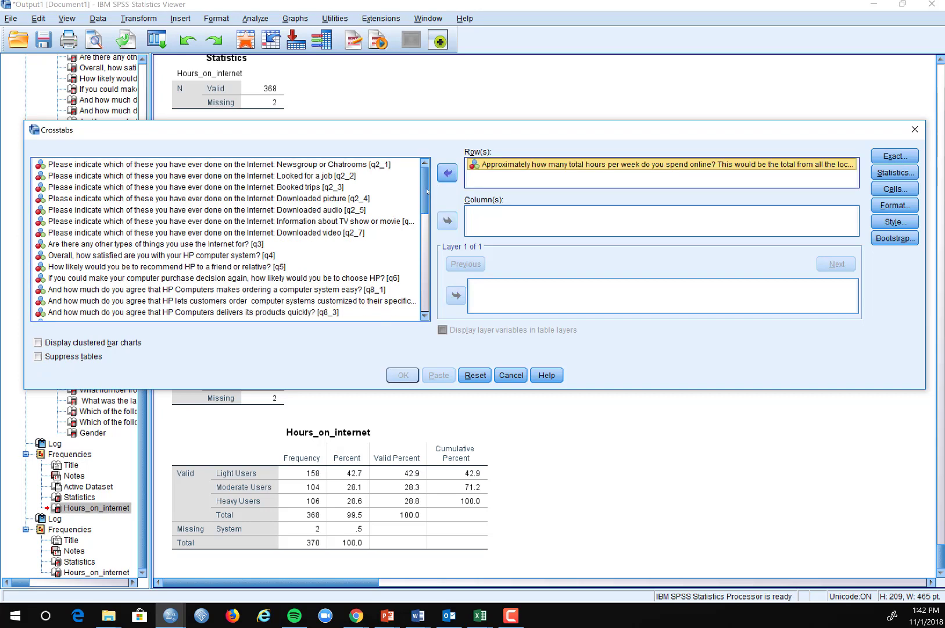
Set Hours_on_internet as the column variable and run the crosstab.
drag(427, 190, 431, 303)
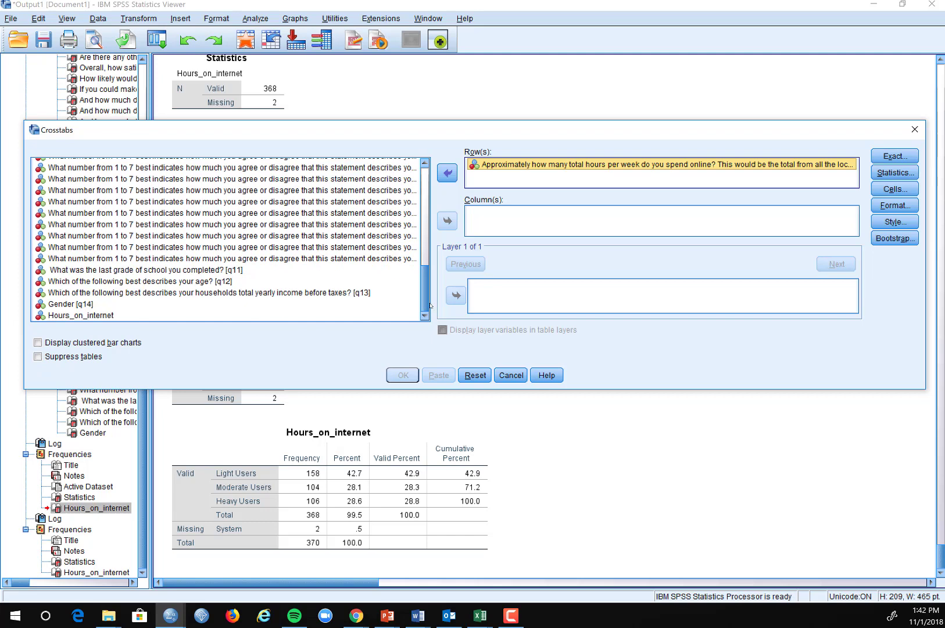
click(100, 316)
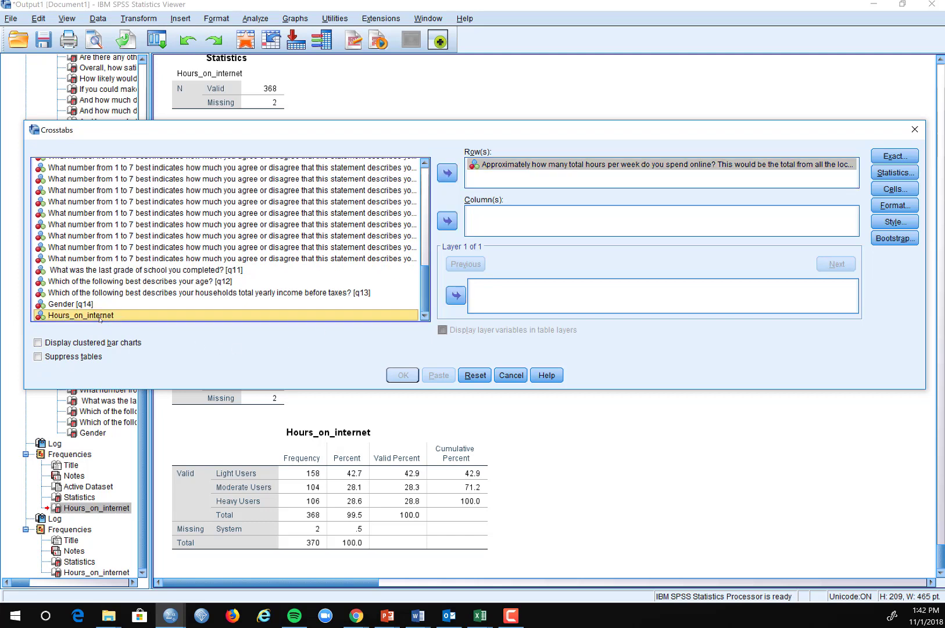
click(452, 220)
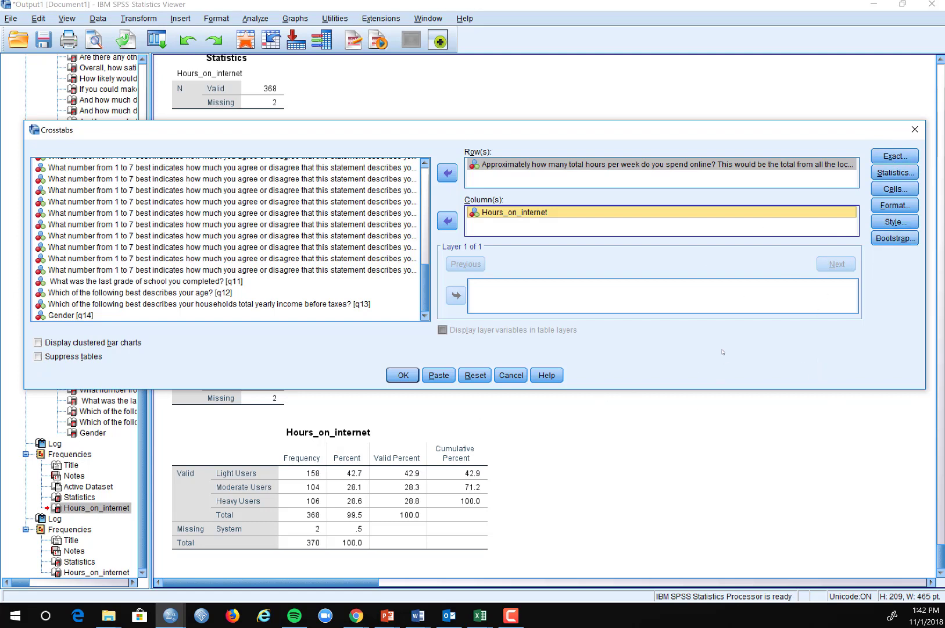
click(404, 375)
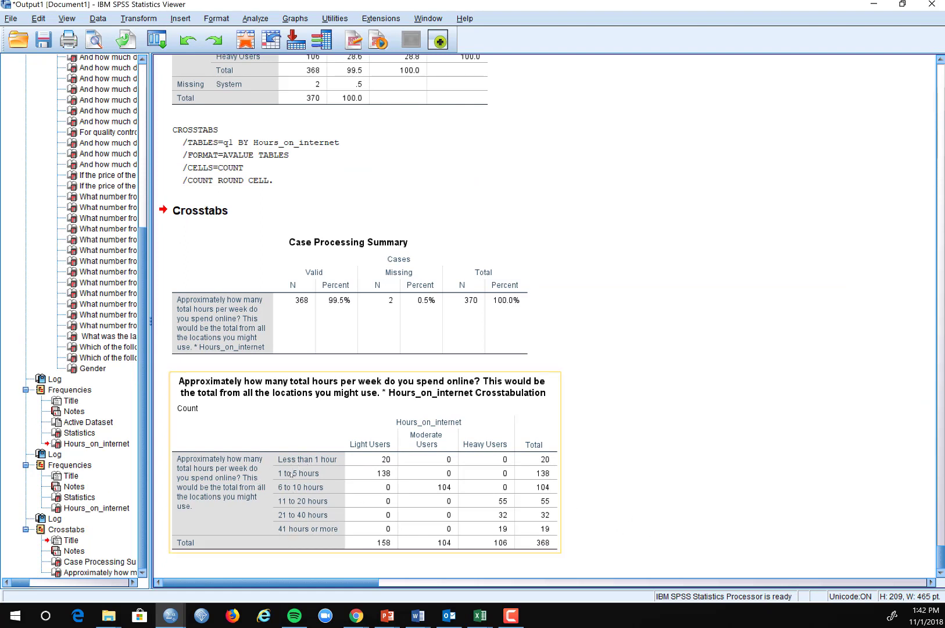
Examine the crosstabulation of weekly online hours by Hours_on_internet and the earlier frequency tables in the output.
click(293, 473)
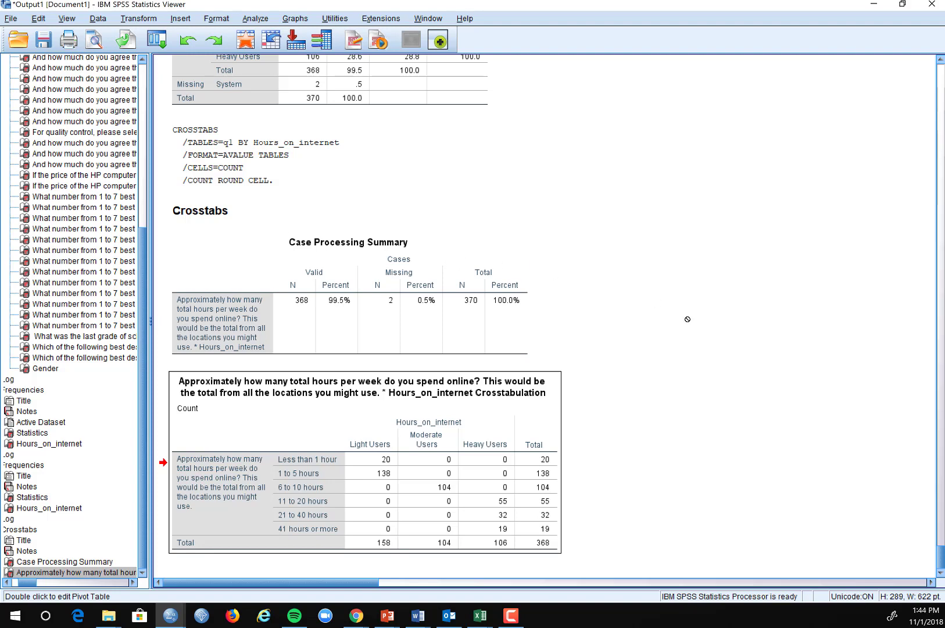
scroll(686, 319, up, 5)
scroll(649, 316, up, 10)
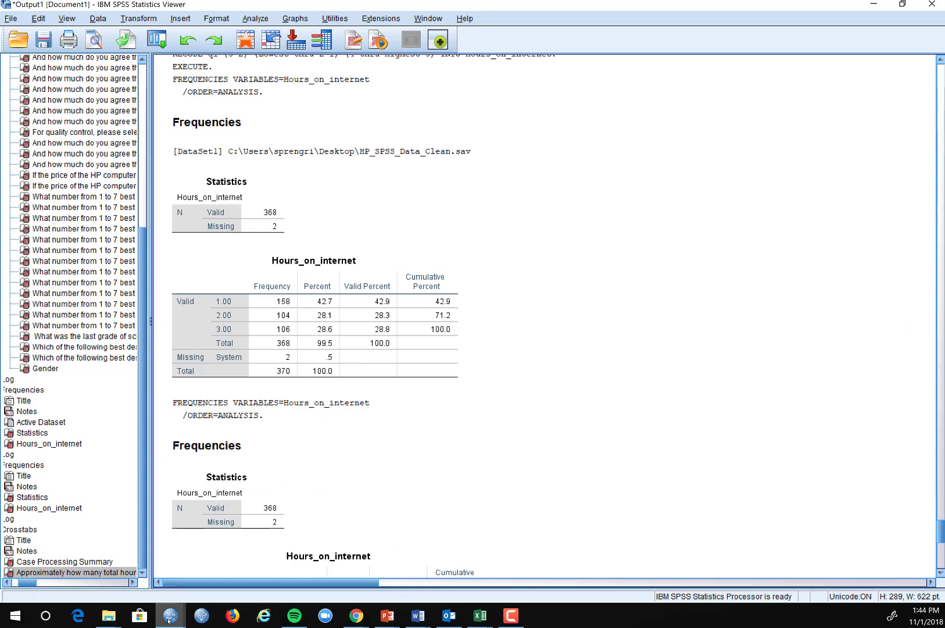
Switch to the HP_SPSS_Data_Clean data editor and examine the labels of the 1-to-7 agreement statements, starting at "I like to take a chance".
mouse_move(170, 617)
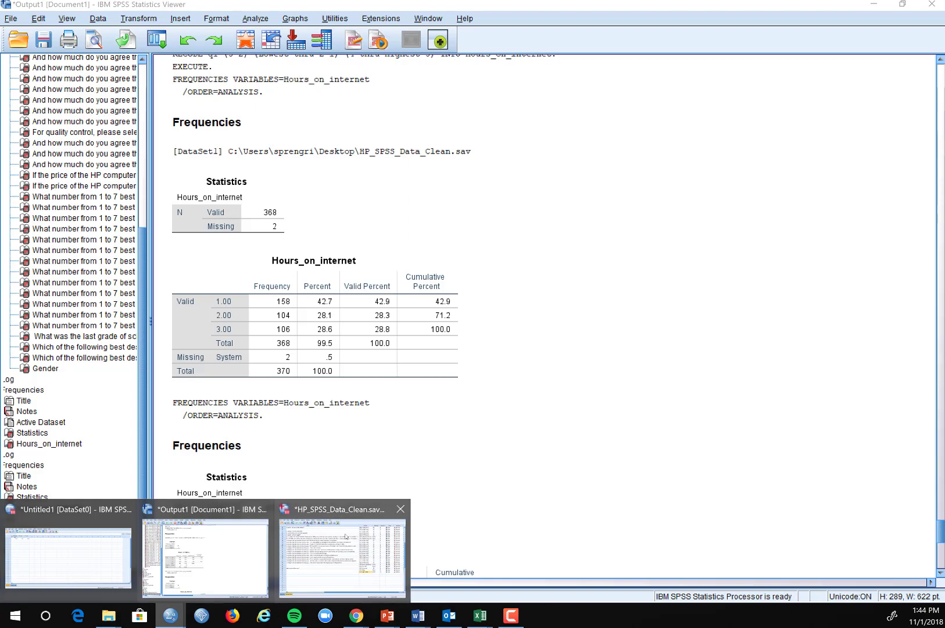
click(349, 538)
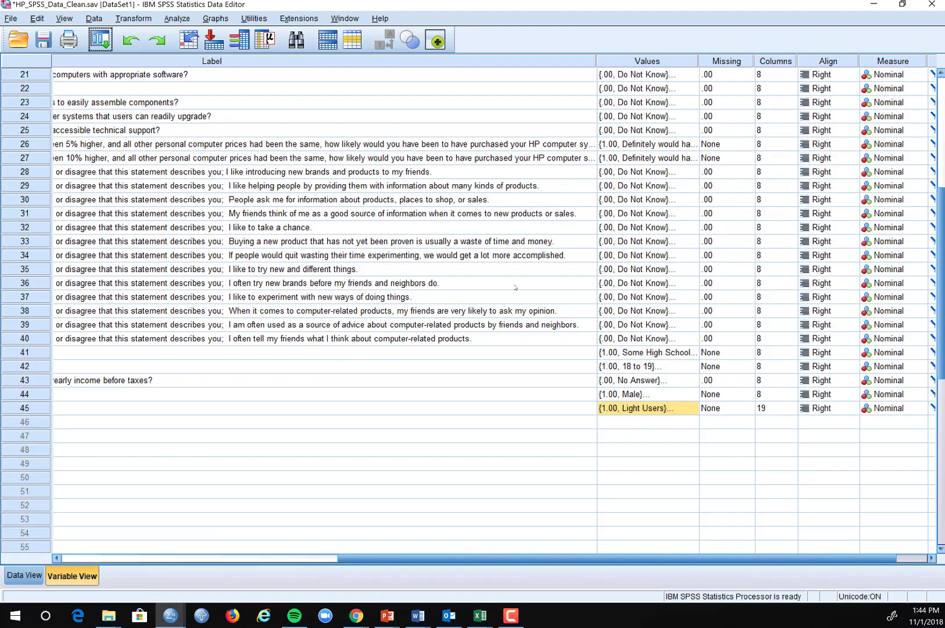
scroll(470, 315, up, 3)
scroll(470, 316, up, 3)
scroll(468, 320, down, 3)
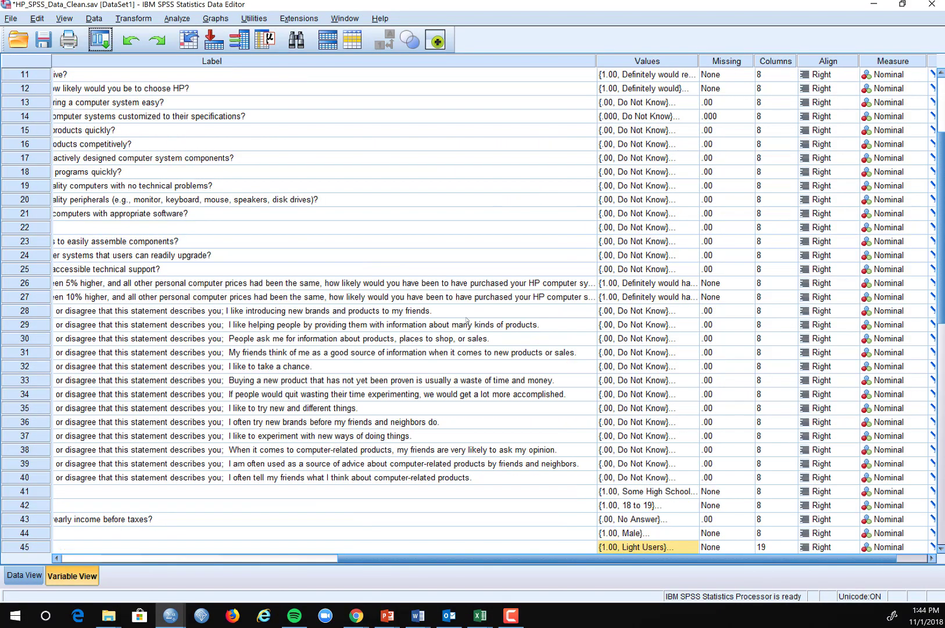
click(271, 367)
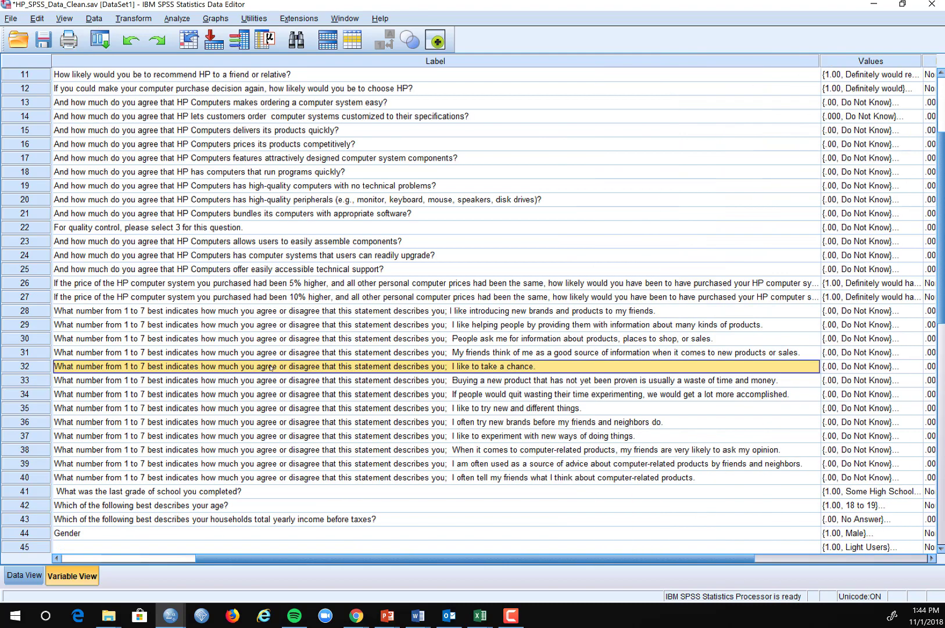
click(480, 437)
click(472, 366)
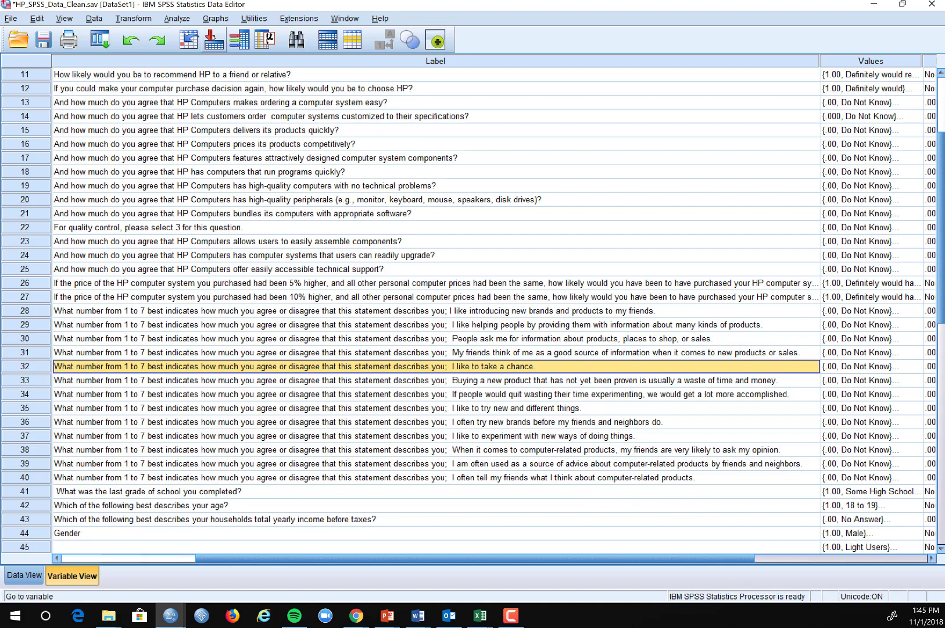
Start a Compute Variable transformation, bring its dialog fully into view, and name the target variable Innovativeness.
click(136, 19)
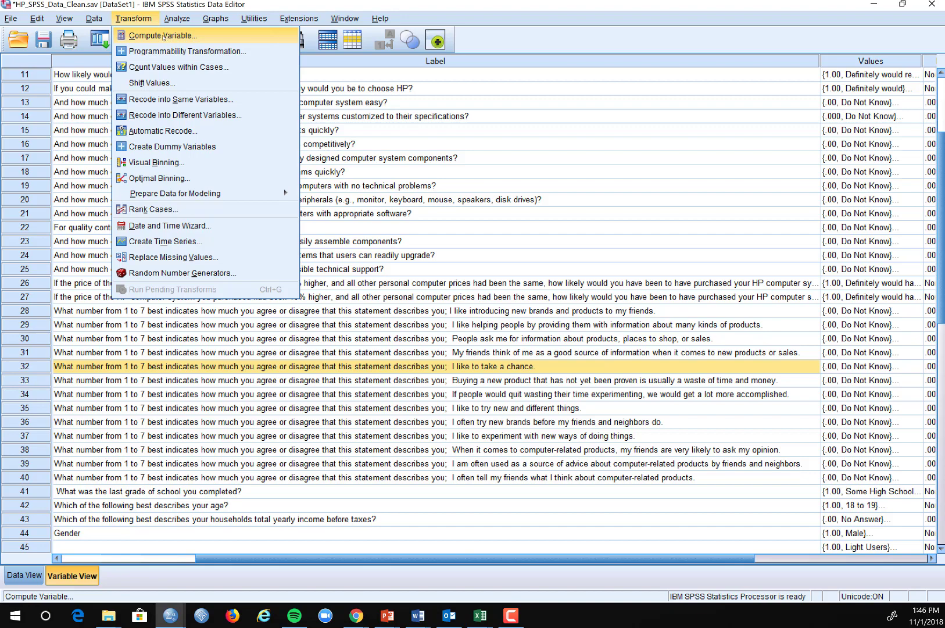
click(163, 36)
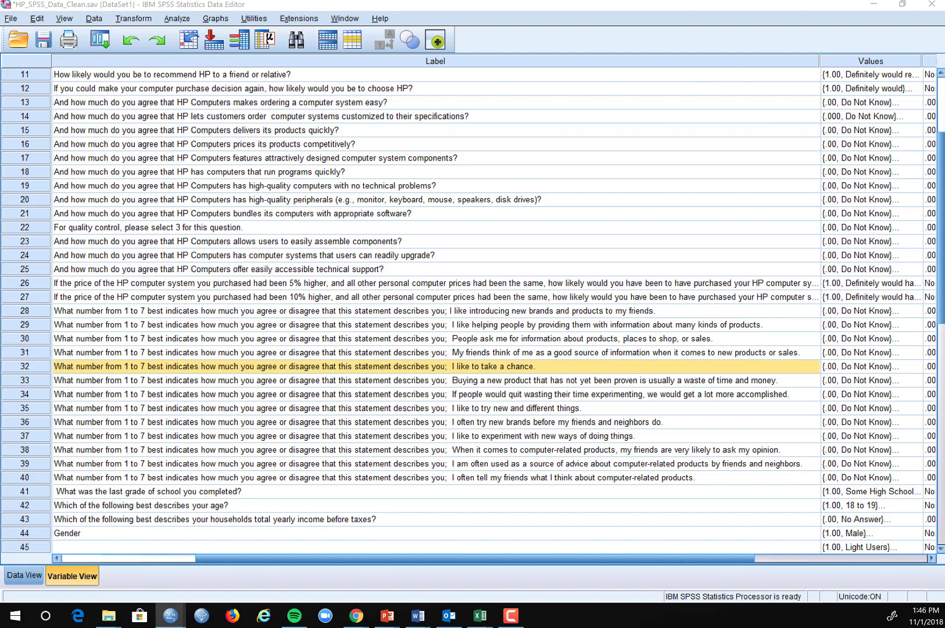
drag(944, 256, 696, 62)
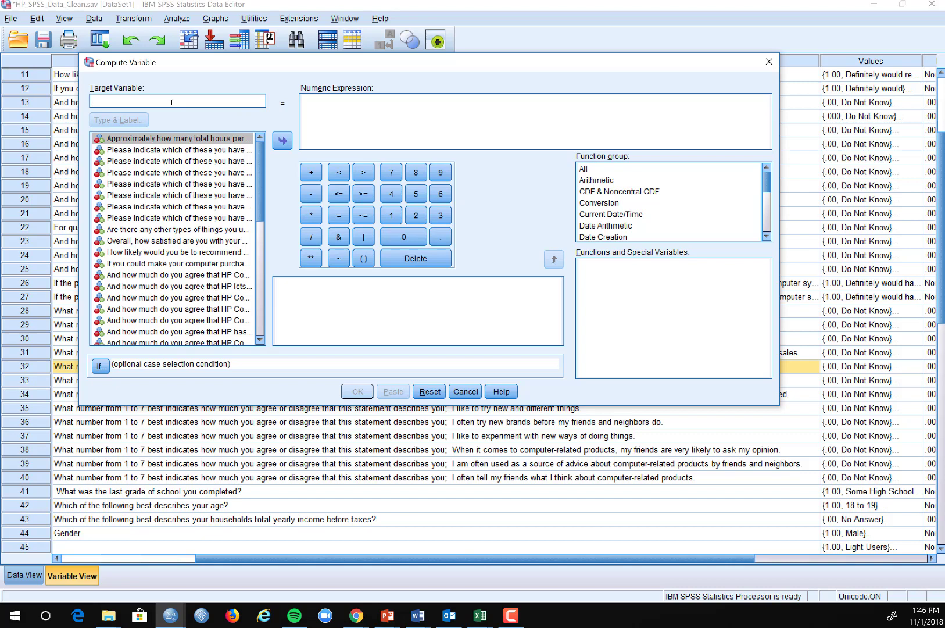
text(Innovati)
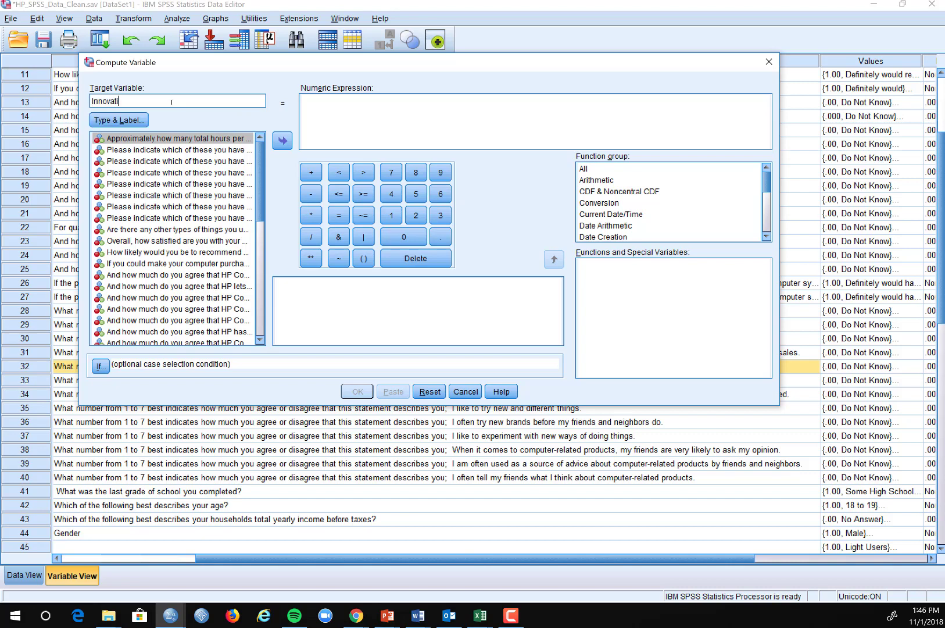
text(veness)
Find the Sum function among all functions and insert it into the numeric expression.
drag(766, 176, 766, 176)
click(584, 174)
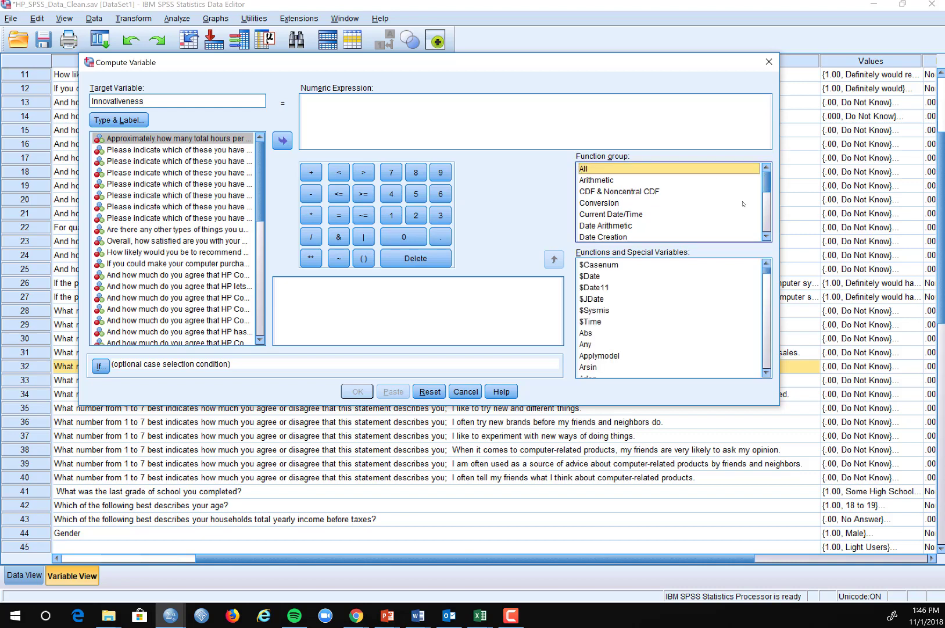
drag(768, 272, 769, 289)
drag(769, 289, 759, 317)
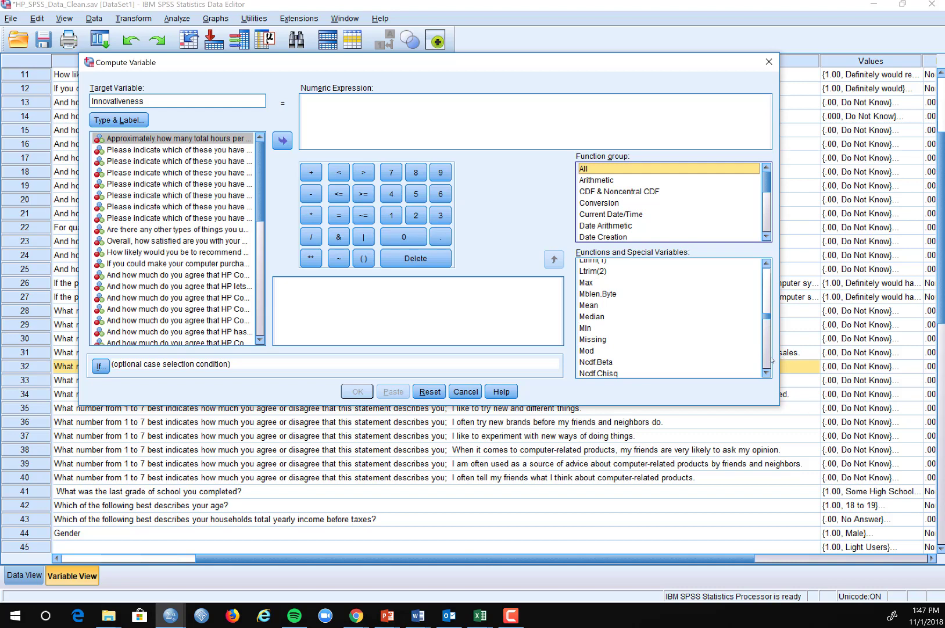
click(767, 323)
drag(767, 323, 773, 359)
scroll(610, 329, up, 3)
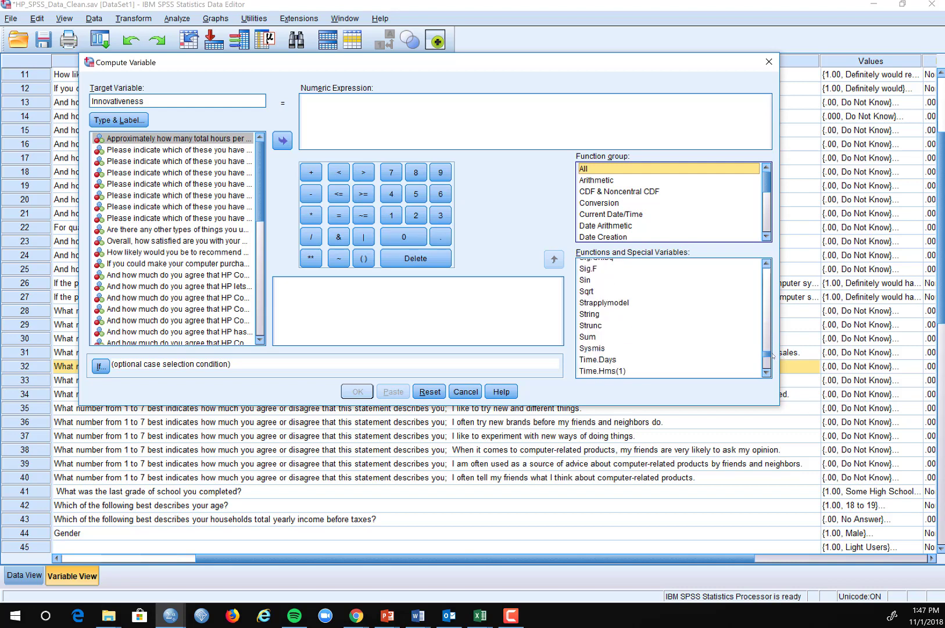
click(588, 338)
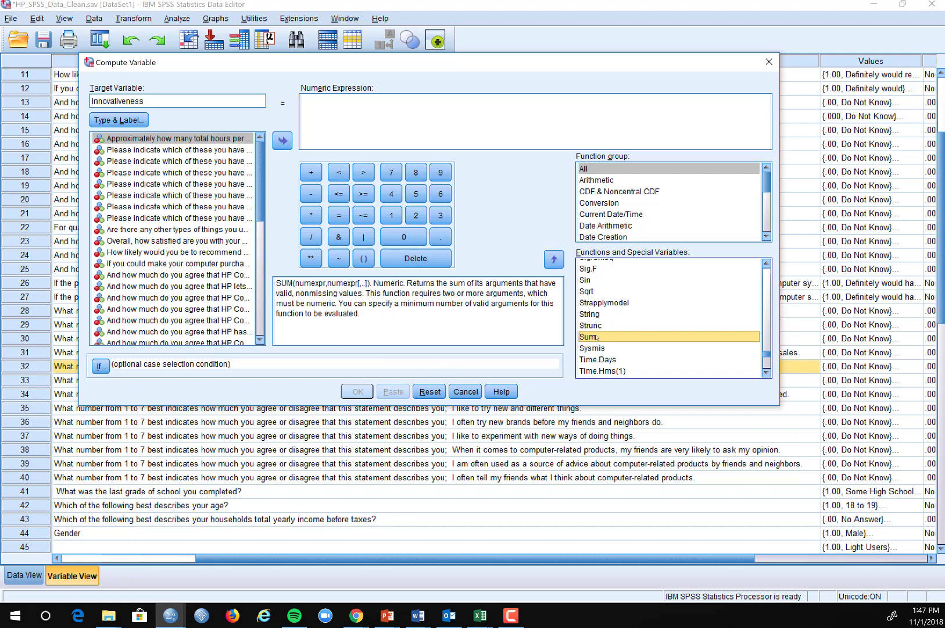
click(554, 260)
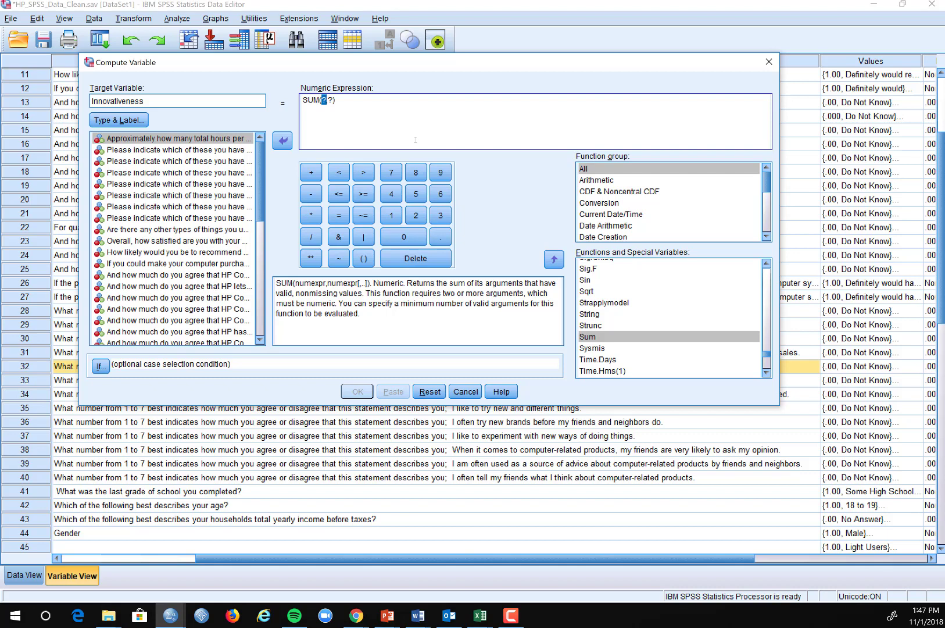
Clear the placeholder arguments from the SUM expression, leaving empty parentheses, and widen the Compute Variable dialog.
click(326, 115)
key(BackSpace)
key(BackSpace)
key(BackSpace)
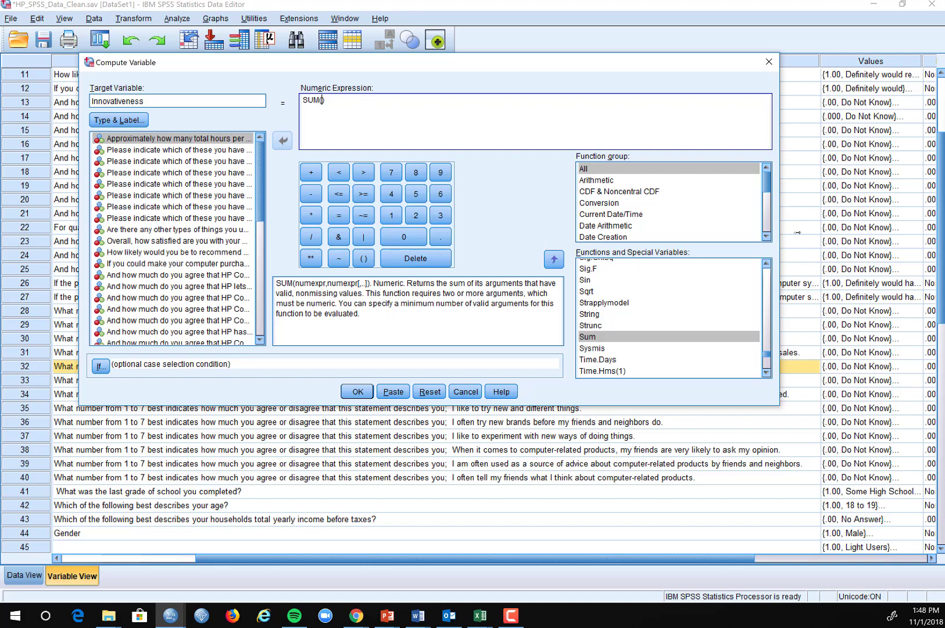
drag(798, 232, 935, 232)
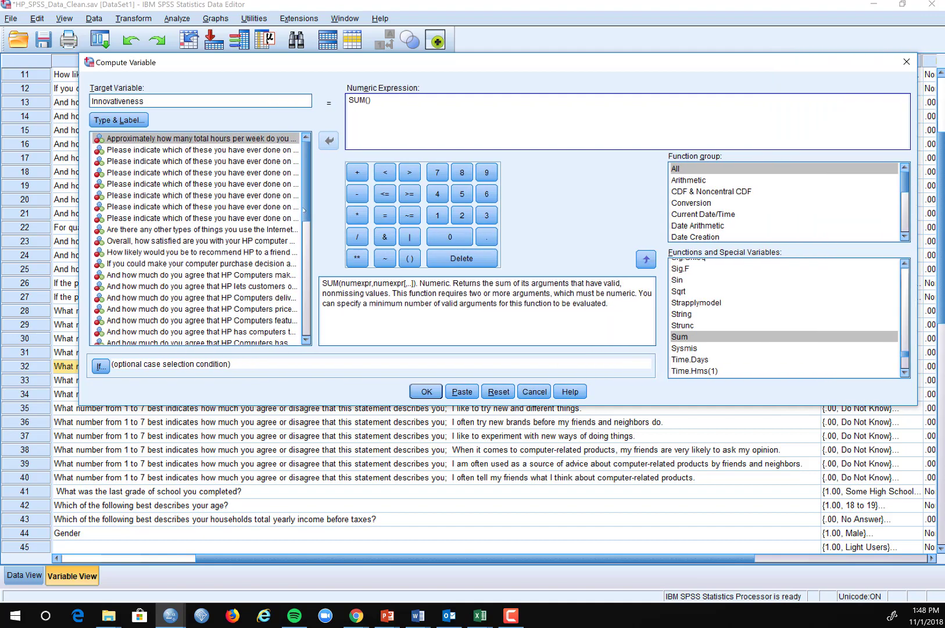
Add q10_5 ("I like to take a chance") and q10_6 as comma-separated arguments inside the SUM parentheses.
scroll(309, 215, down, 1)
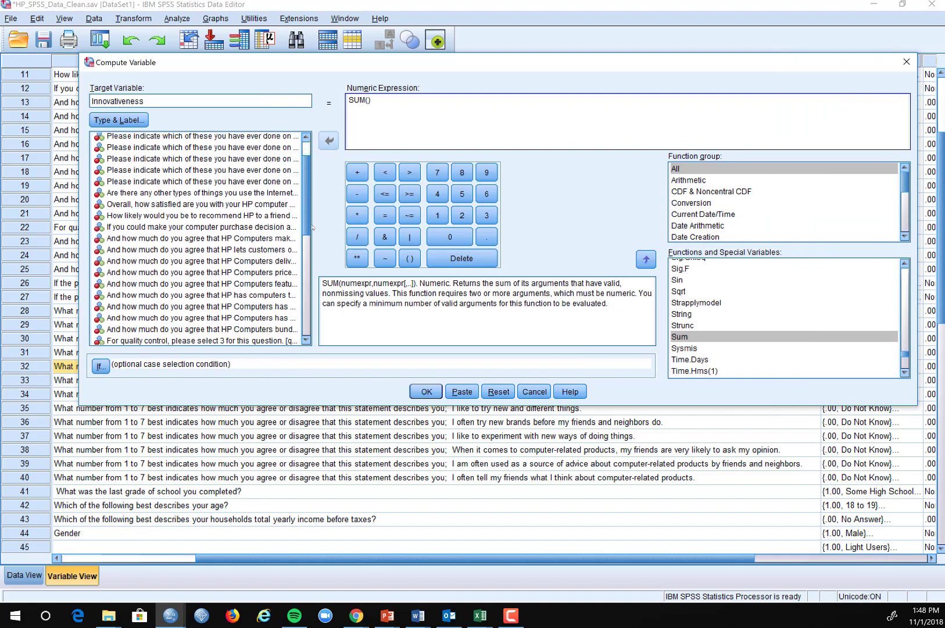
scroll(312, 228, down, 6)
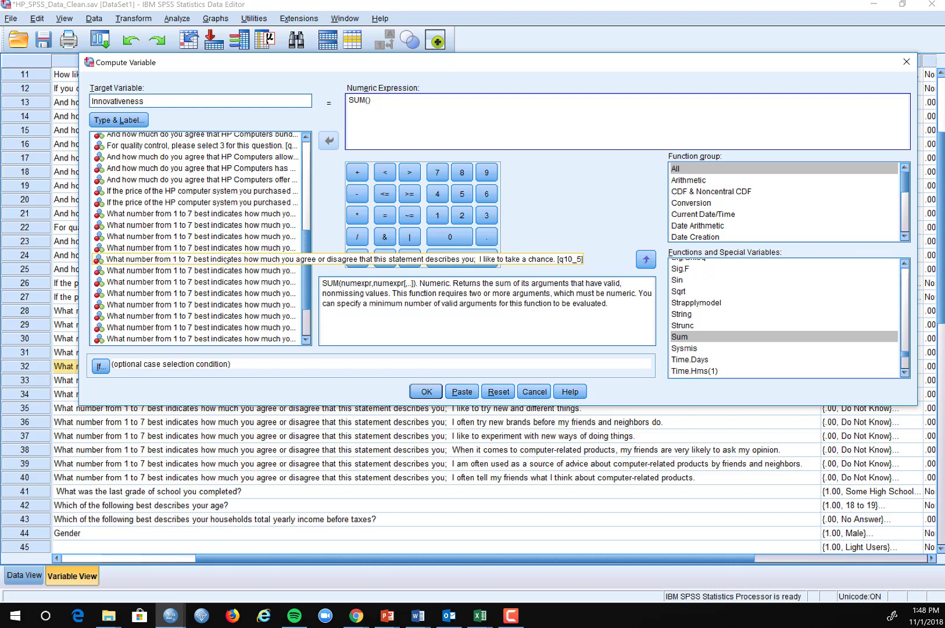
click(226, 259)
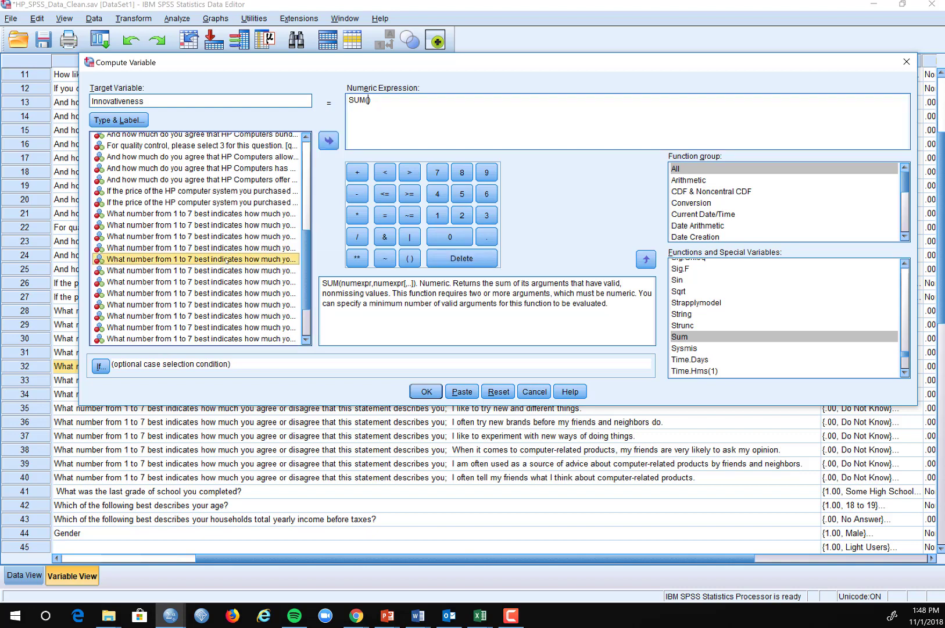
click(328, 141)
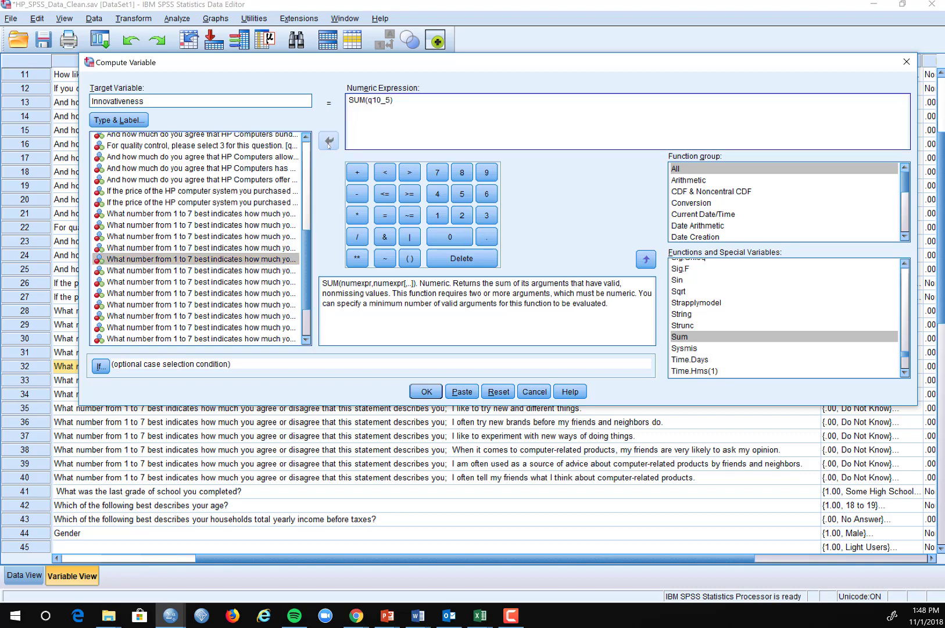
text(,)
click(241, 271)
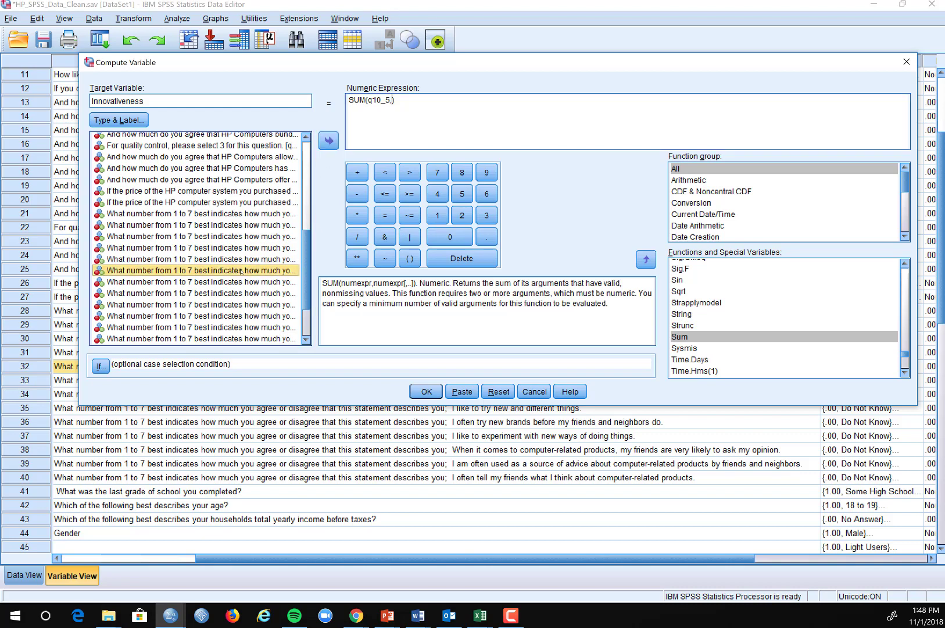
click(329, 141)
text(,)
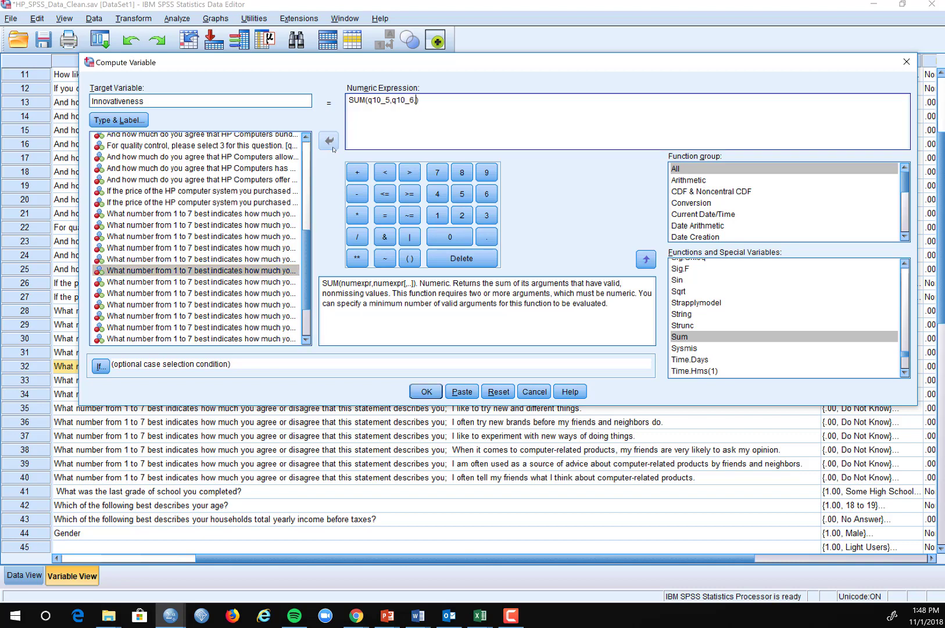
Add q10_7 and q10_8 as further comma-separated arguments of the SUM expression.
click(233, 282)
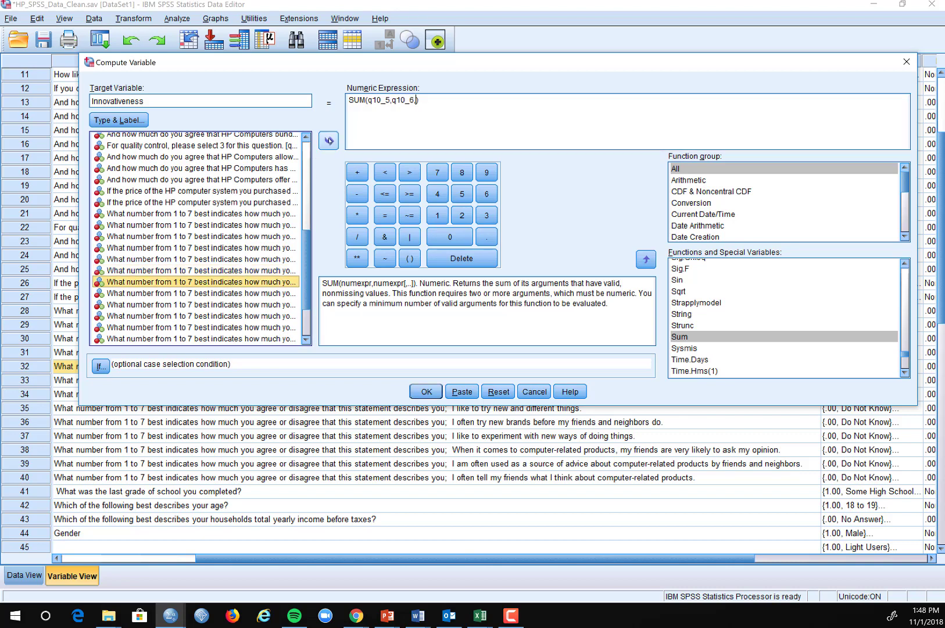
click(329, 140)
text(,)
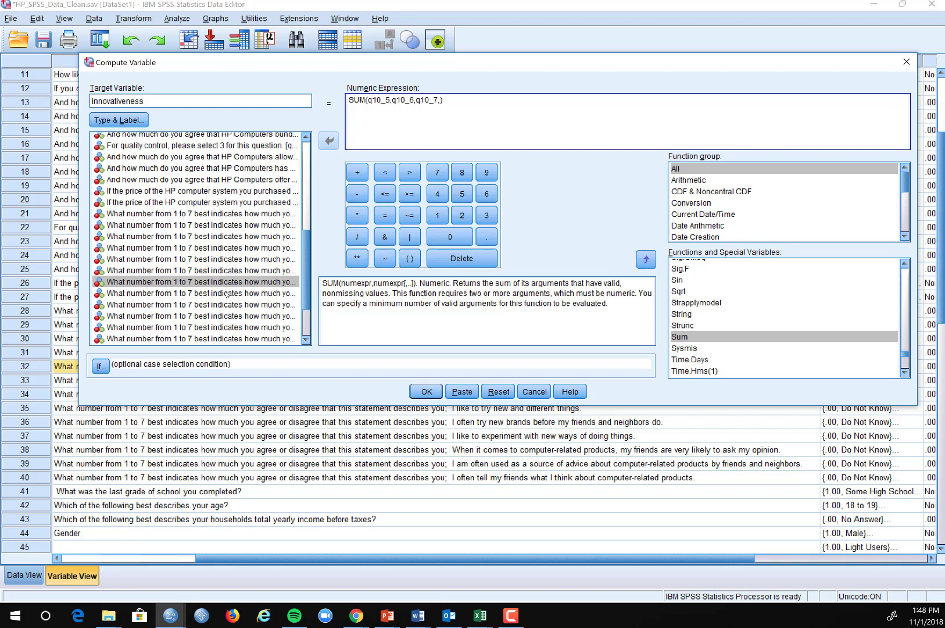
click(227, 294)
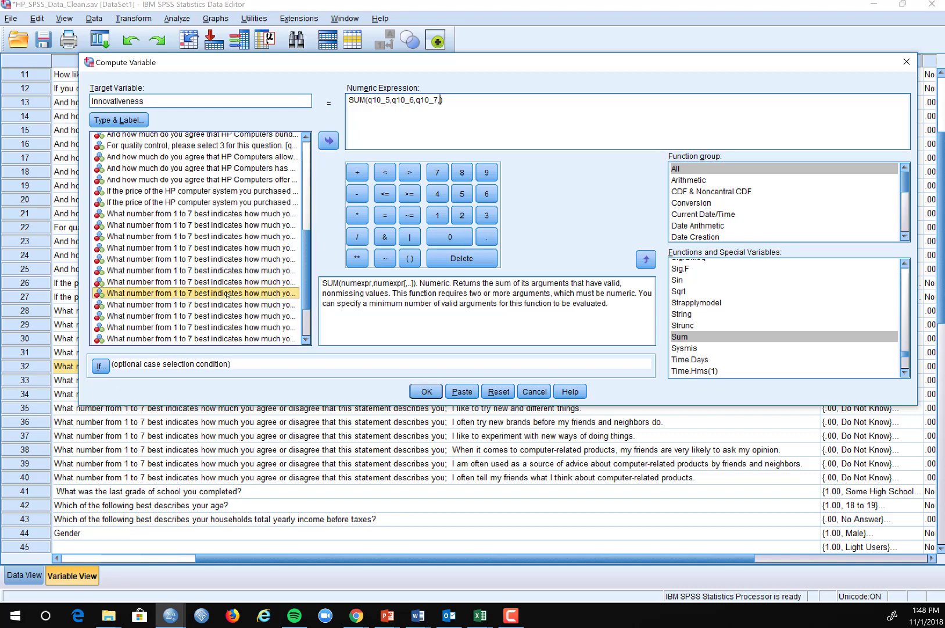
click(328, 141)
text(,)
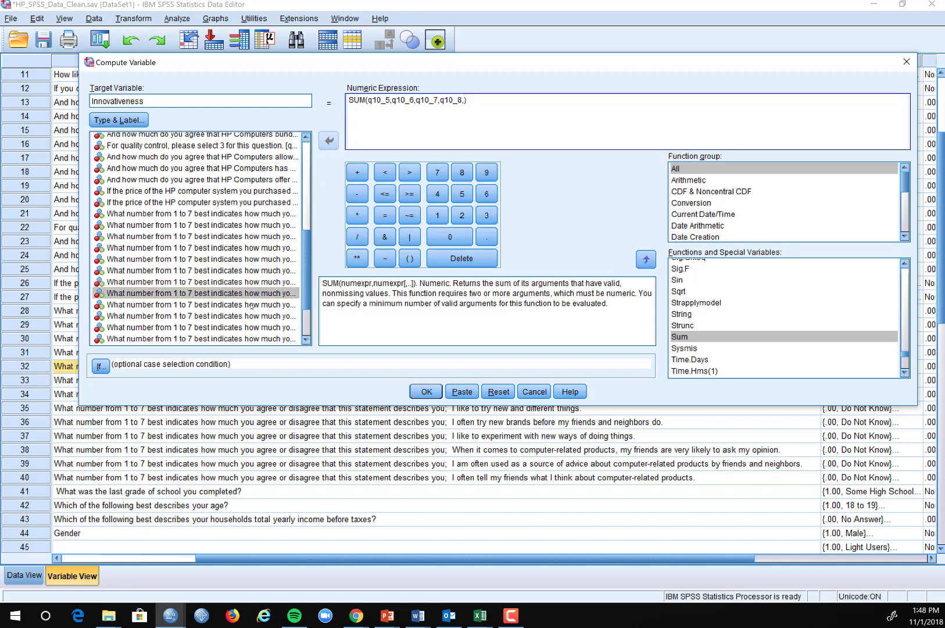
Complete the SUM expression with q10_9 and q10_10 and run the computation of Innovativeness.
click(252, 304)
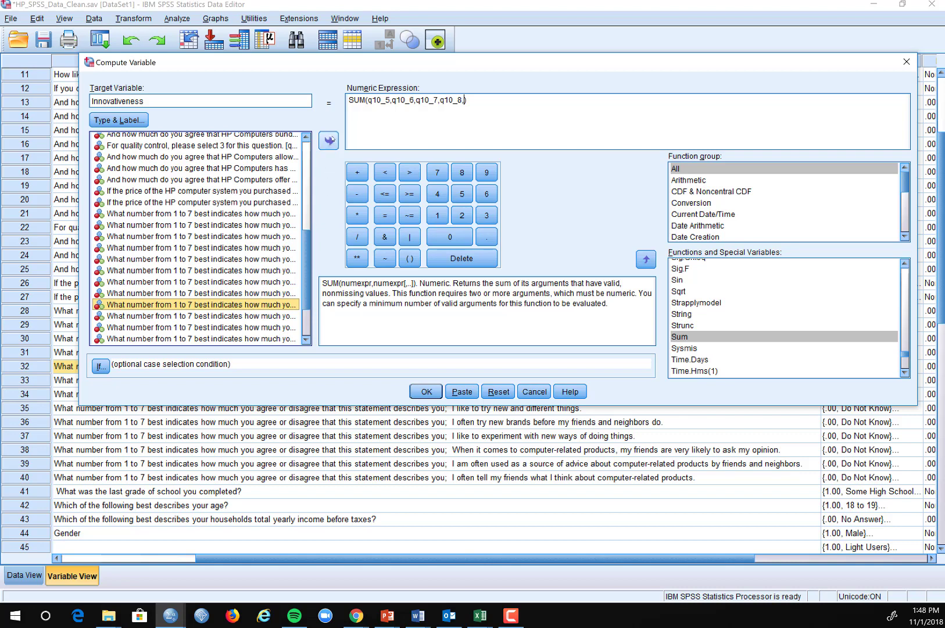
click(330, 140)
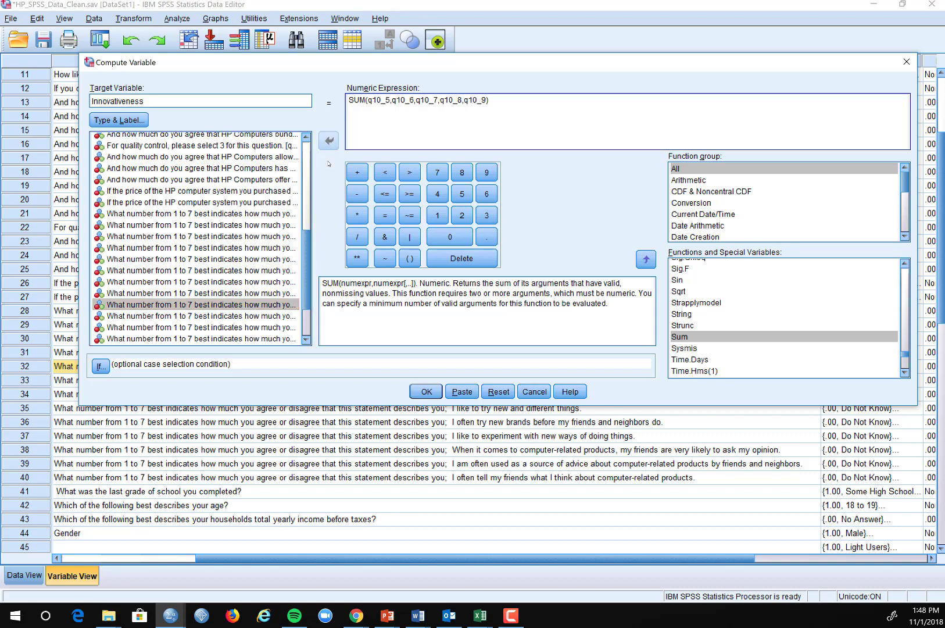
text(,)
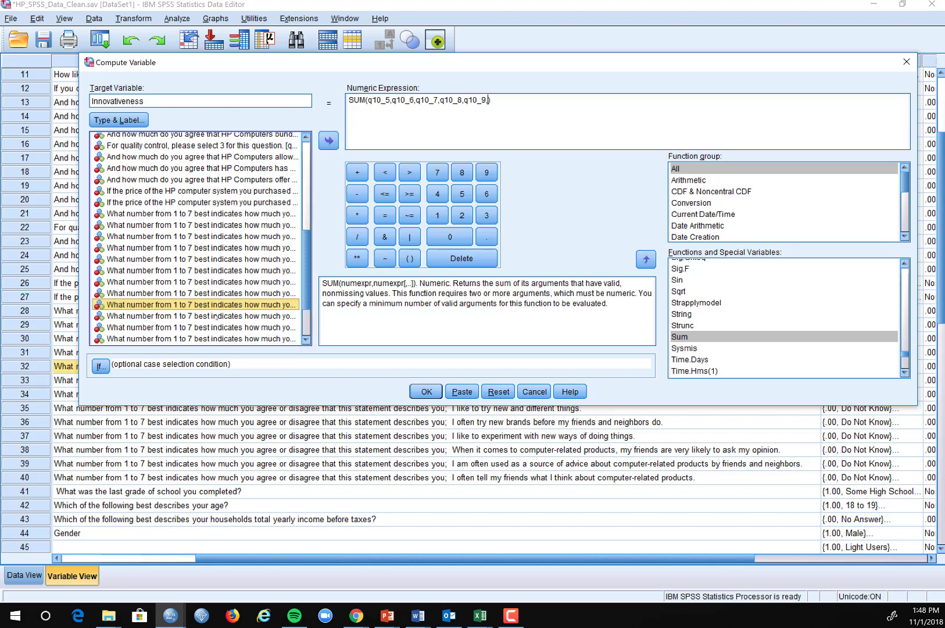
click(218, 315)
click(329, 142)
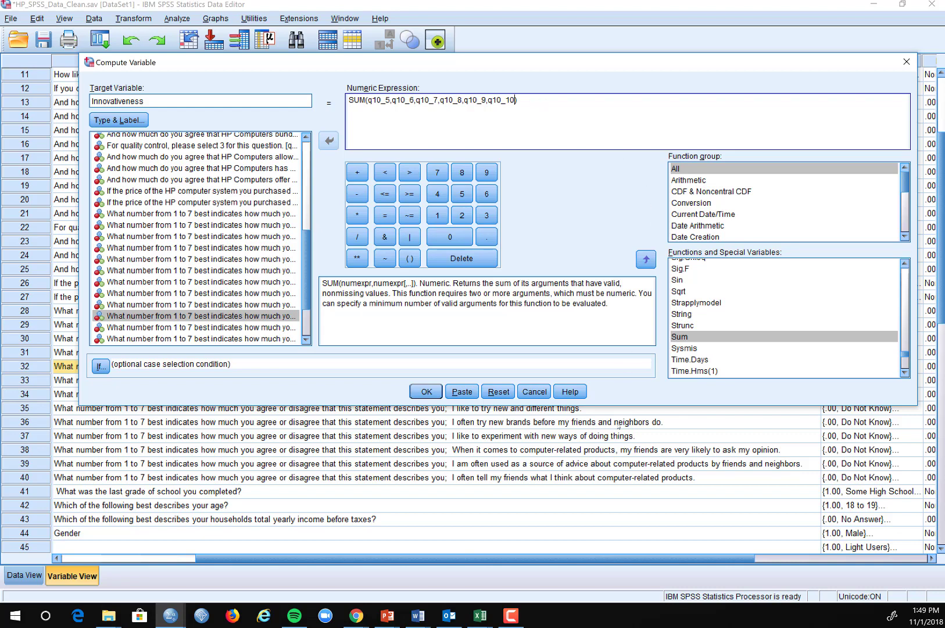
click(426, 393)
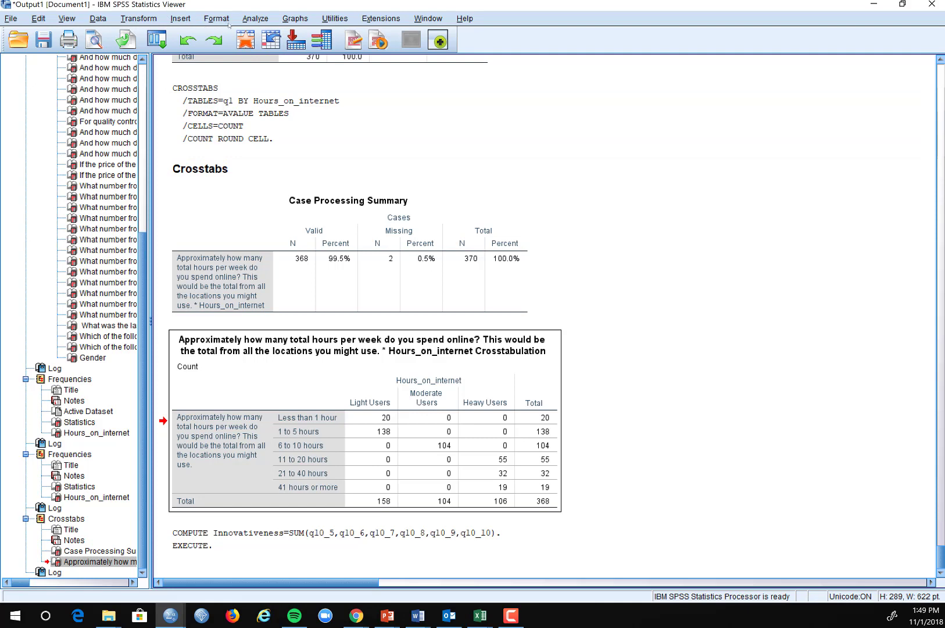
Open the Frequencies analysis and remove Hours_on_internet from its list of variables to analyze.
click(260, 19)
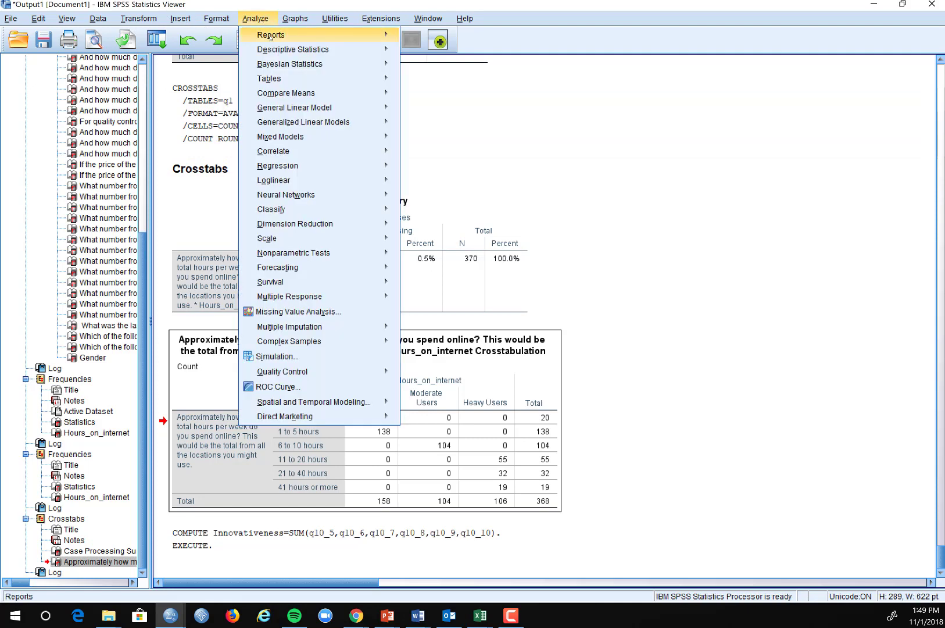
mouse_move(271, 48)
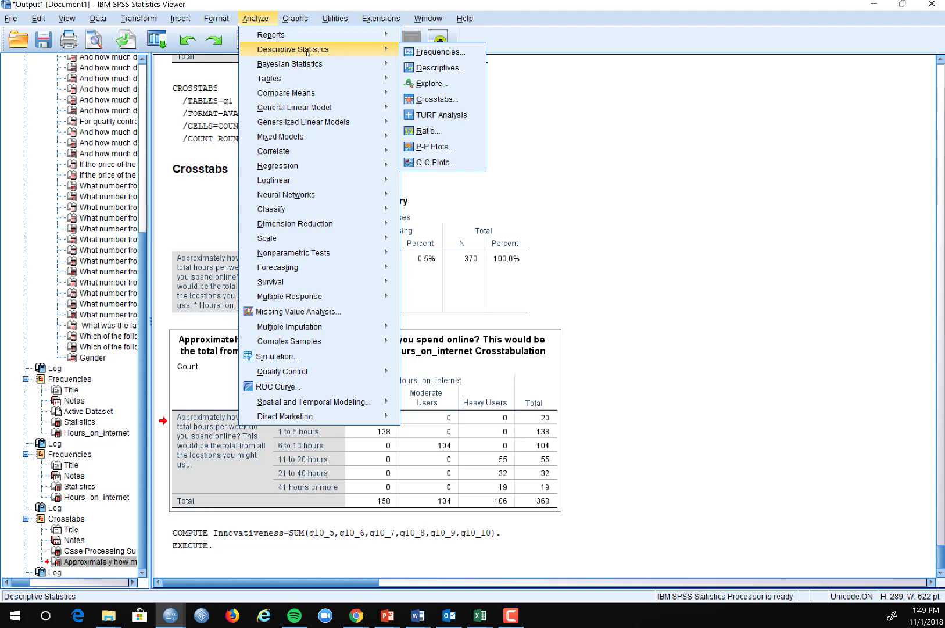
click(443, 53)
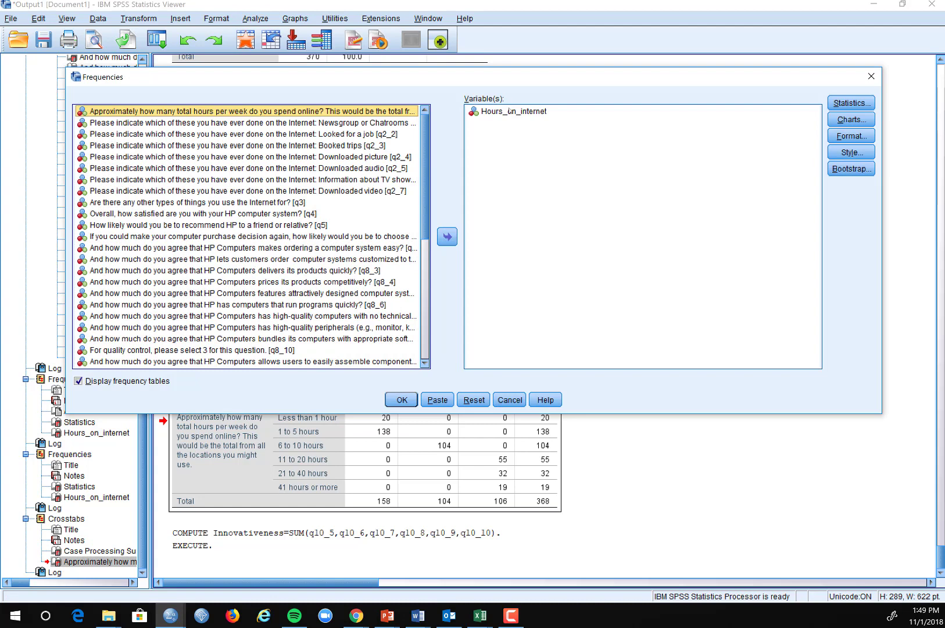
click(509, 111)
click(448, 236)
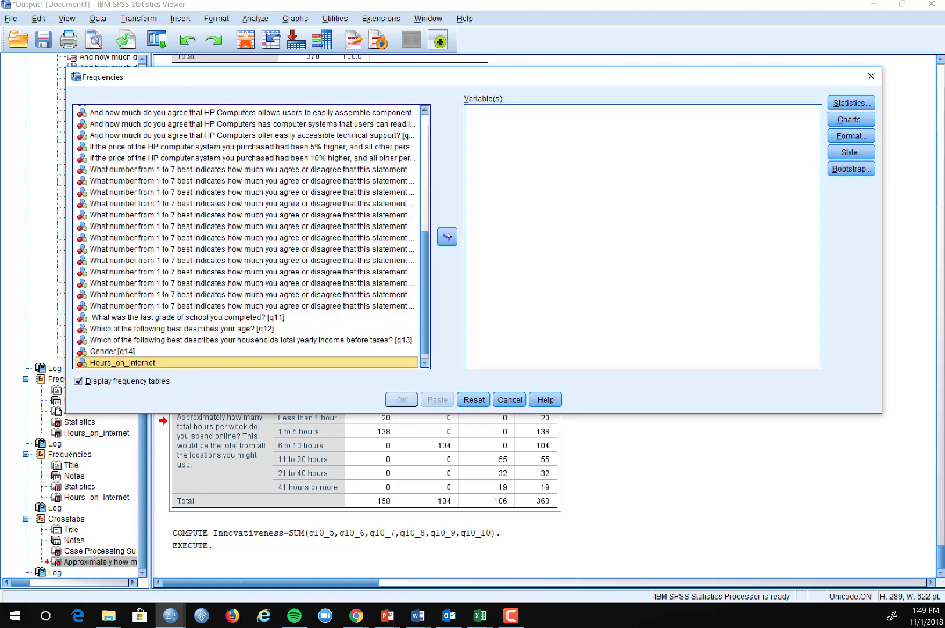
Run a frequency table for the Innovativeness variable and look through its distribution of scores.
scroll(425, 279, down, 1)
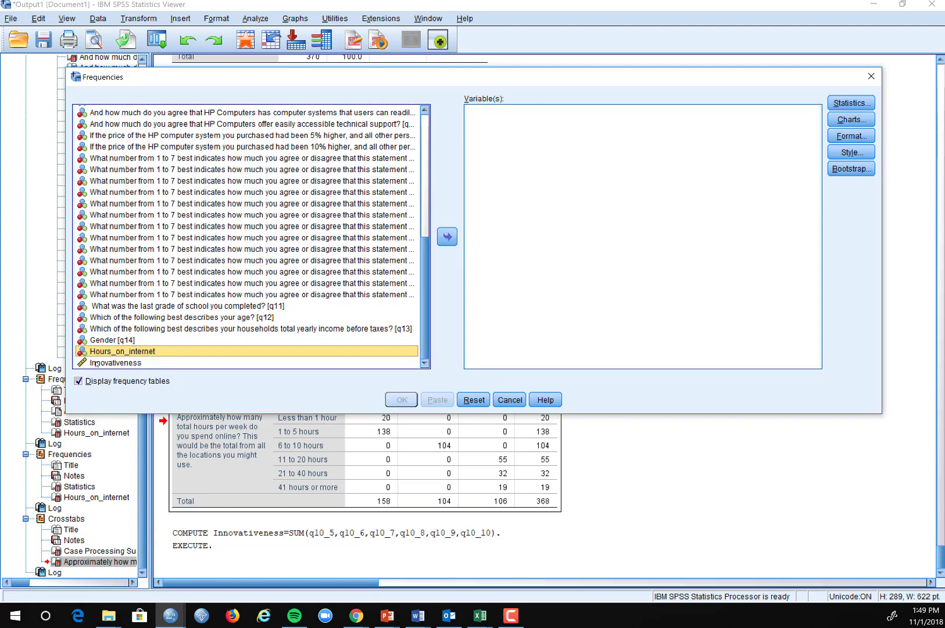
click(108, 363)
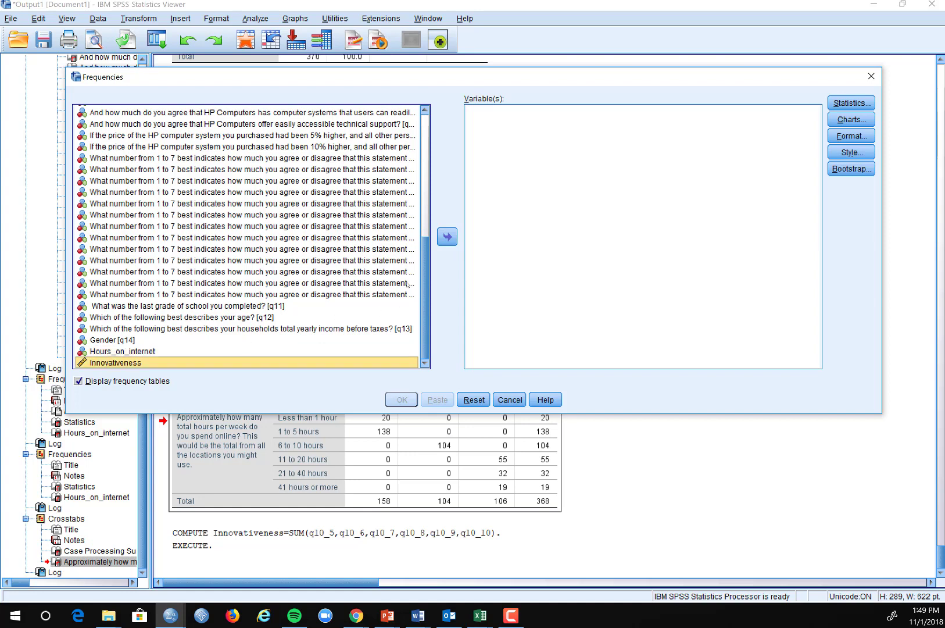
click(447, 237)
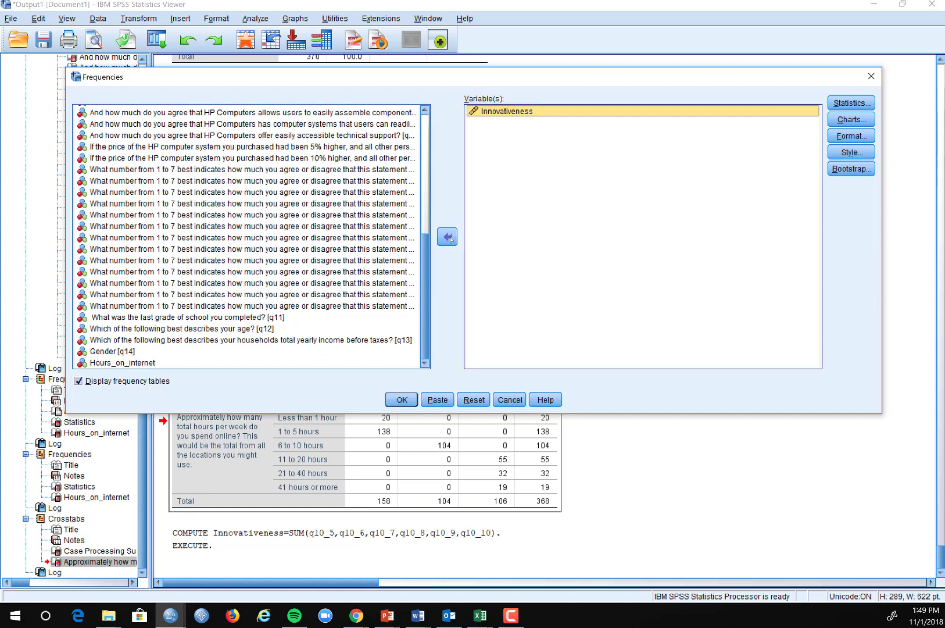
click(401, 399)
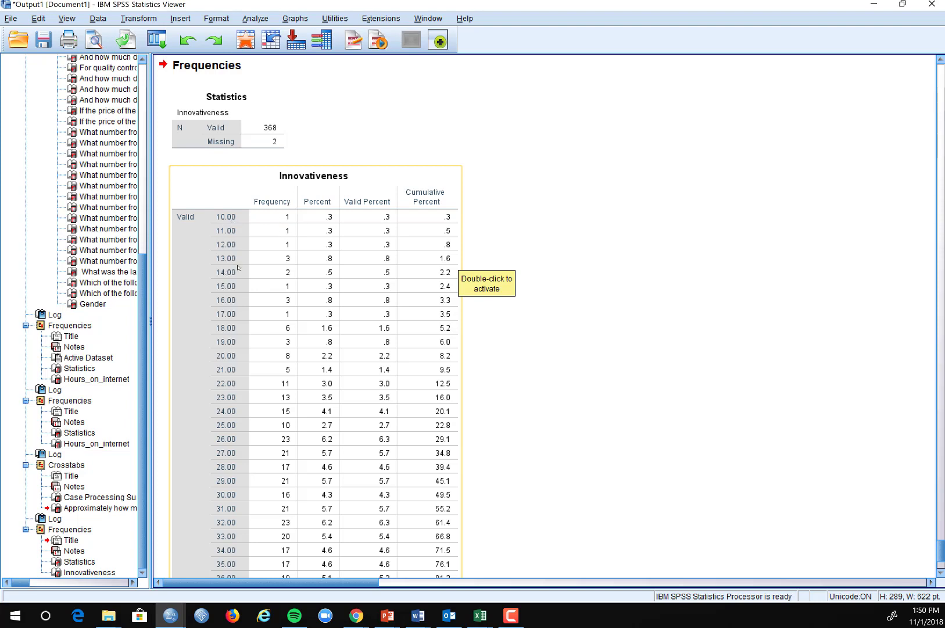
click(653, 297)
scroll(611, 254, down, 5)
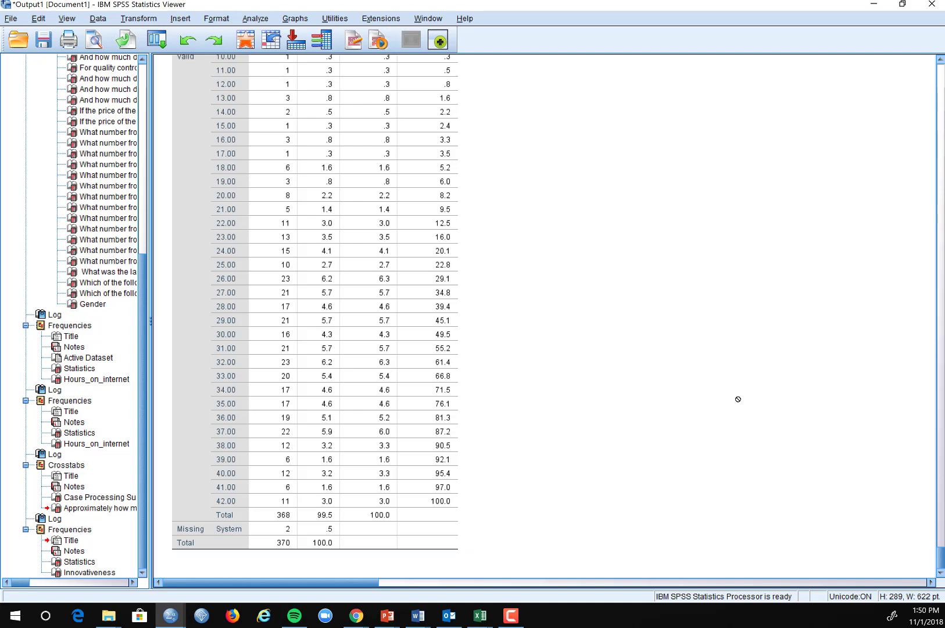
scroll(724, 379, up, 6)
scroll(724, 381, down, 6)
scroll(724, 383, up, 6)
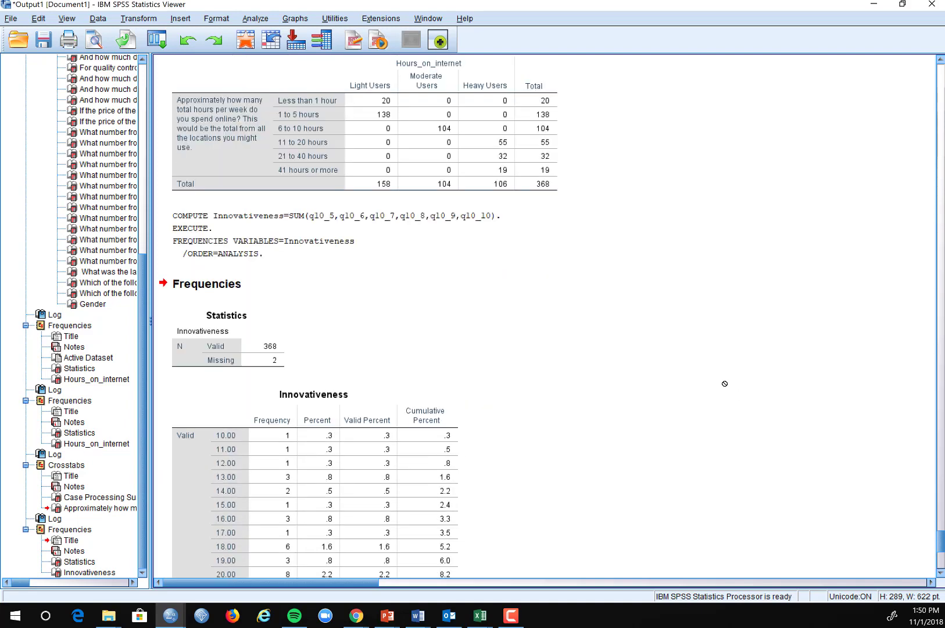
Open the Descriptives analysis and add Innovativeness as the variable to analyze.
click(261, 22)
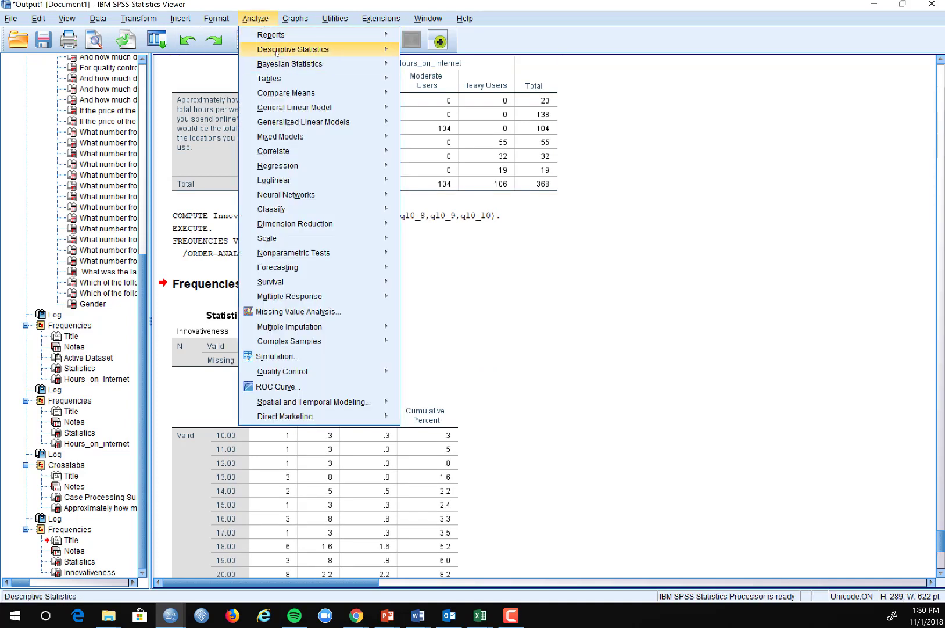
mouse_move(277, 54)
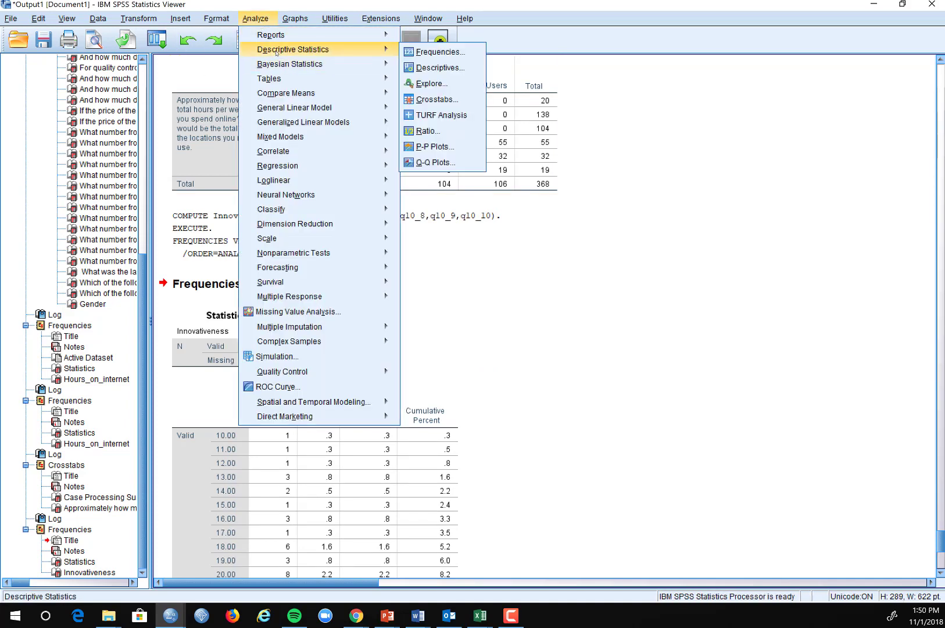
click(441, 68)
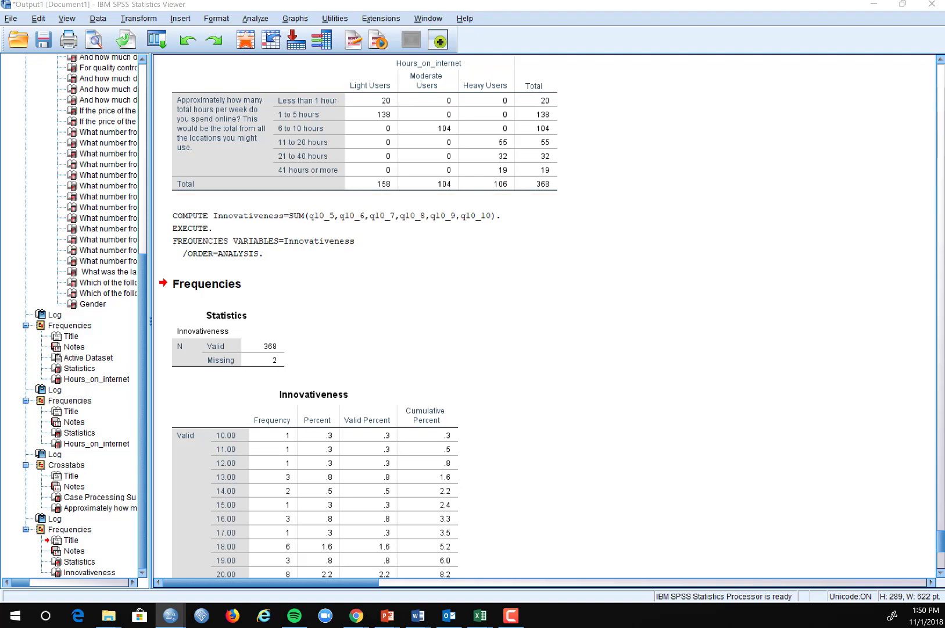
drag(892, 250, 771, 125)
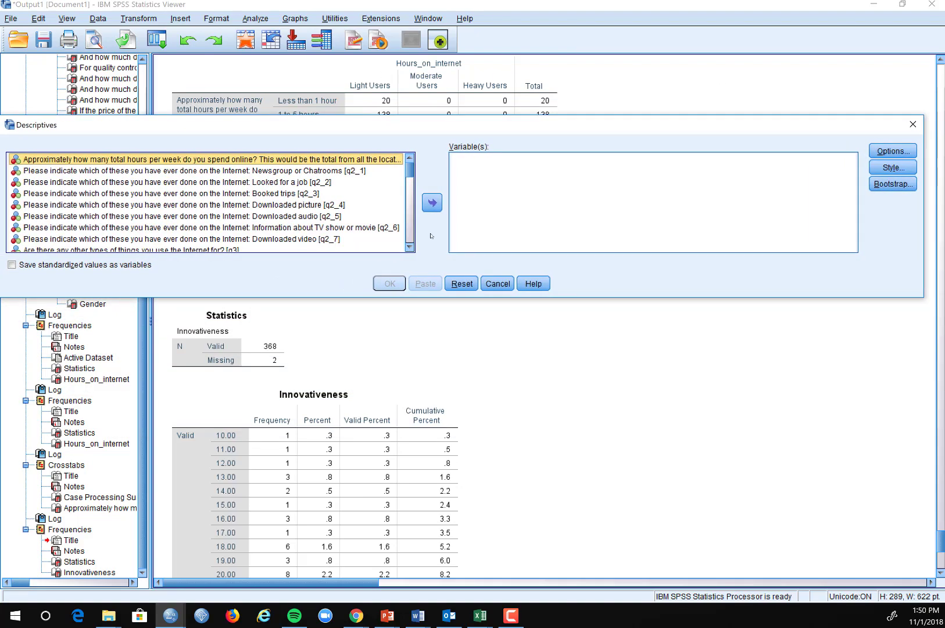
drag(412, 168, 410, 238)
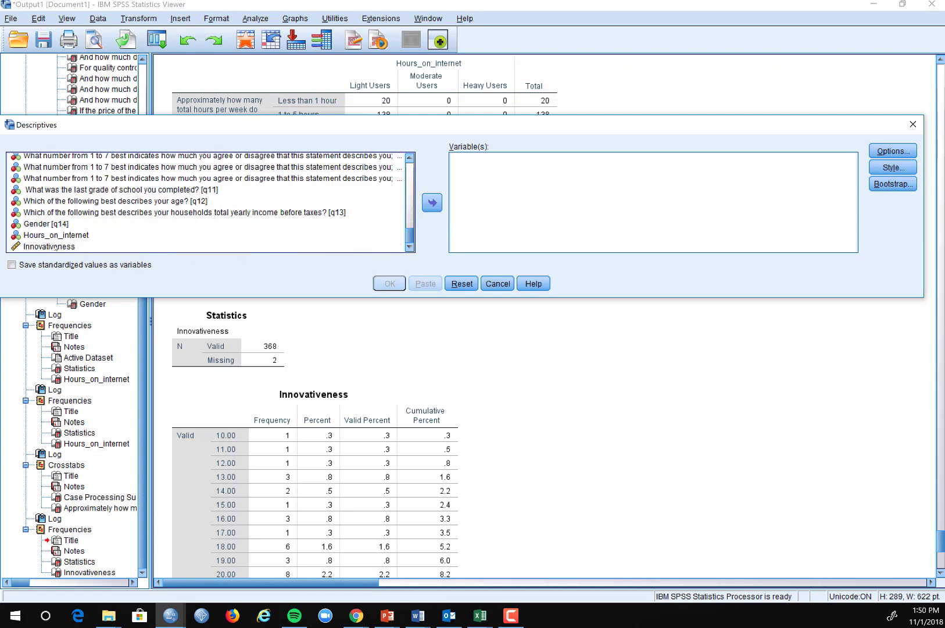
click(220, 245)
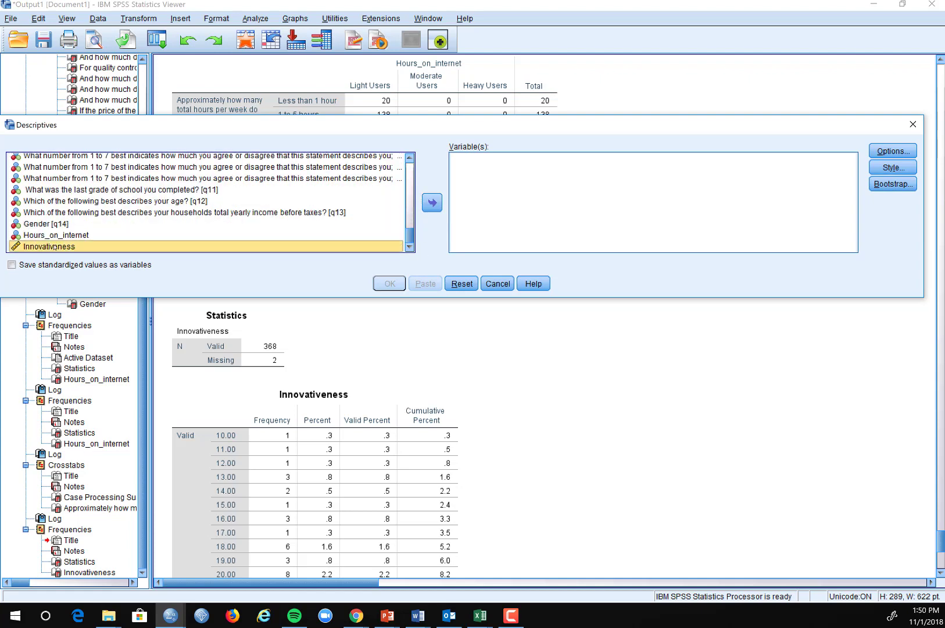
click(433, 203)
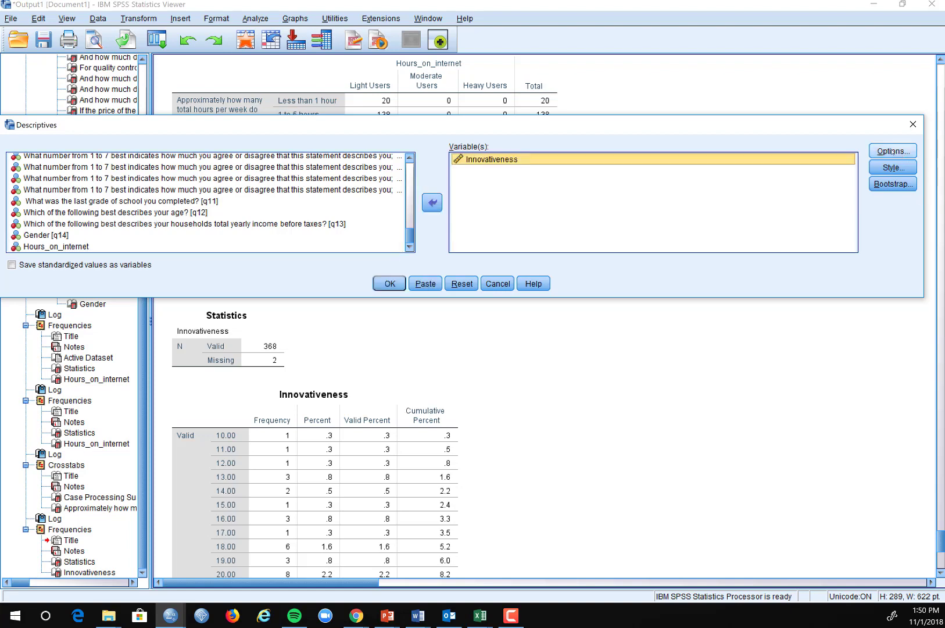
Keep mean, standard deviation, minimum and maximum as the statistics, and run the descriptives for Innovativeness.
click(894, 151)
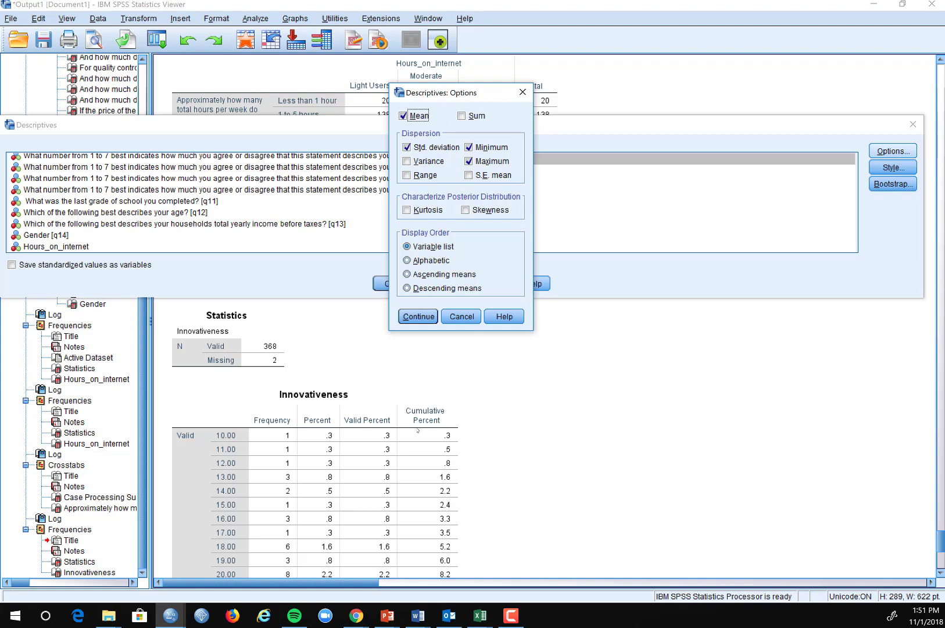
click(418, 317)
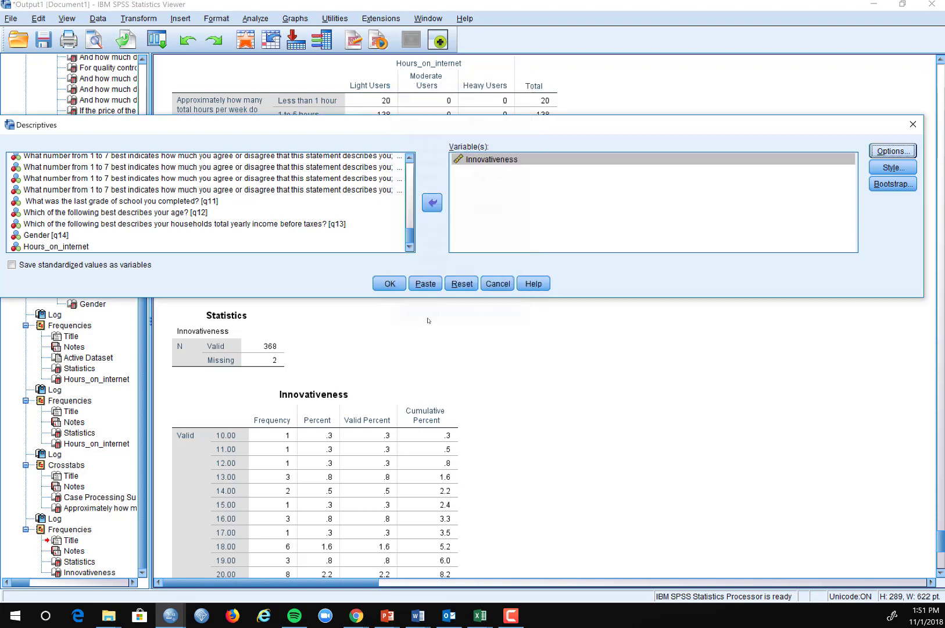
click(390, 285)
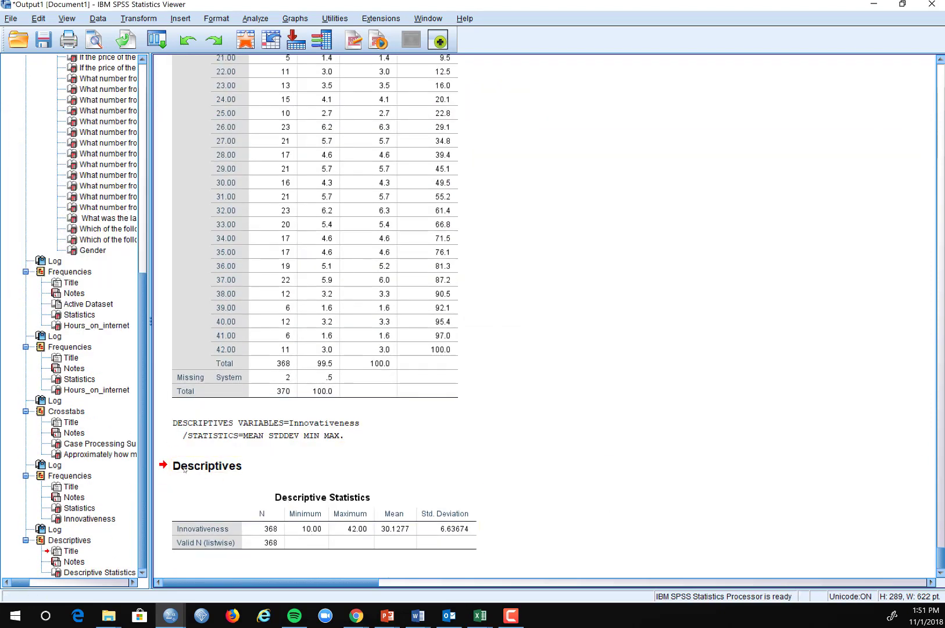
click(286, 538)
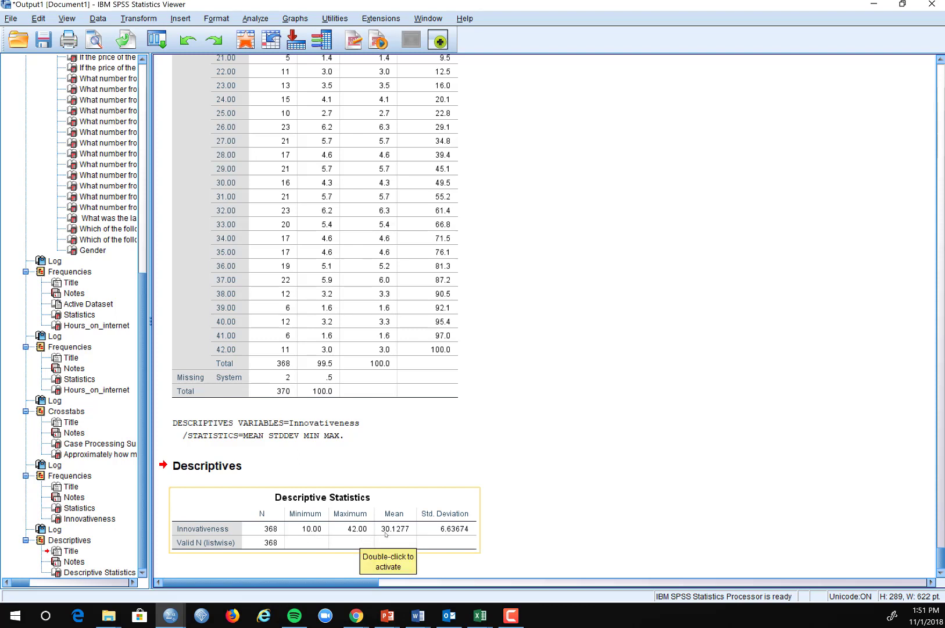
mouse_move(377, 526)
mouse_down()
mouse_move(443, 564)
mouse_move(641, 467)
mouse_move(627, 533)
mouse_move(459, 579)
mouse_move(465, 541)
mouse_move(608, 413)
mouse_up()
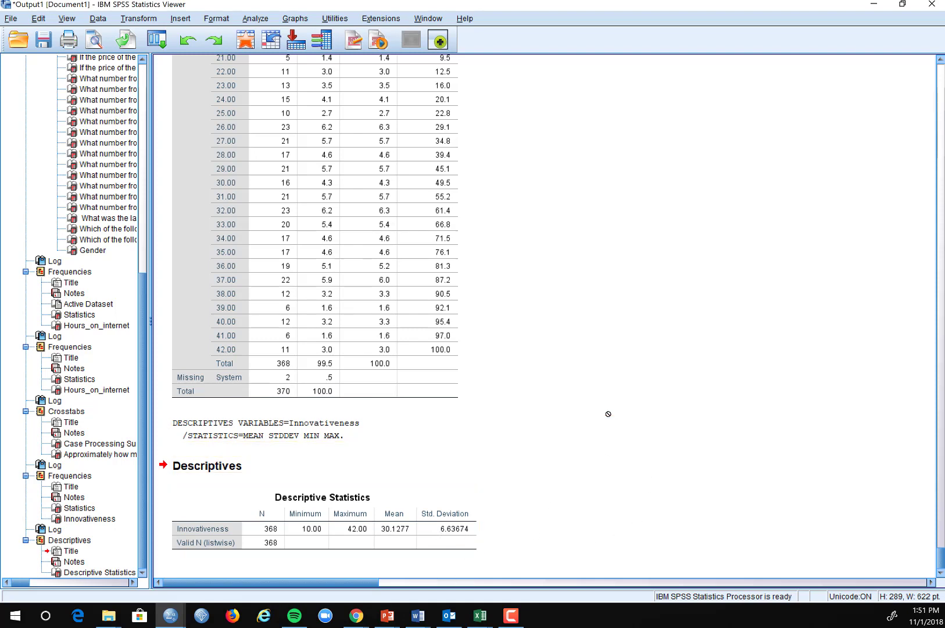